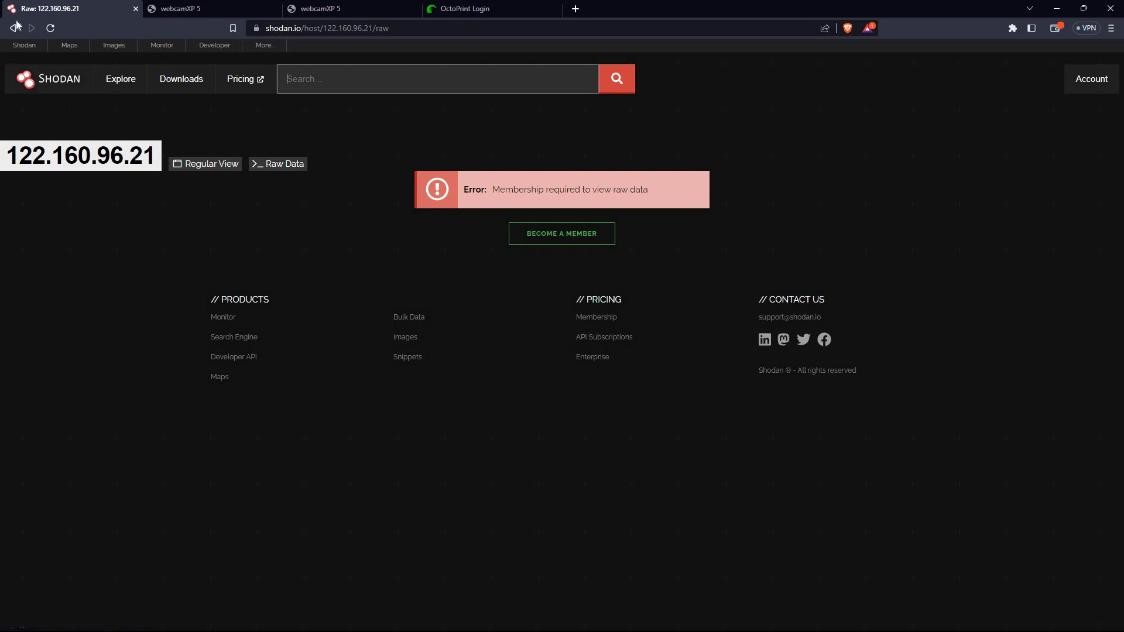
Go back twice from host 122.160.96.21's raw data to the city:"Delhi" search results
left_click(14, 27)
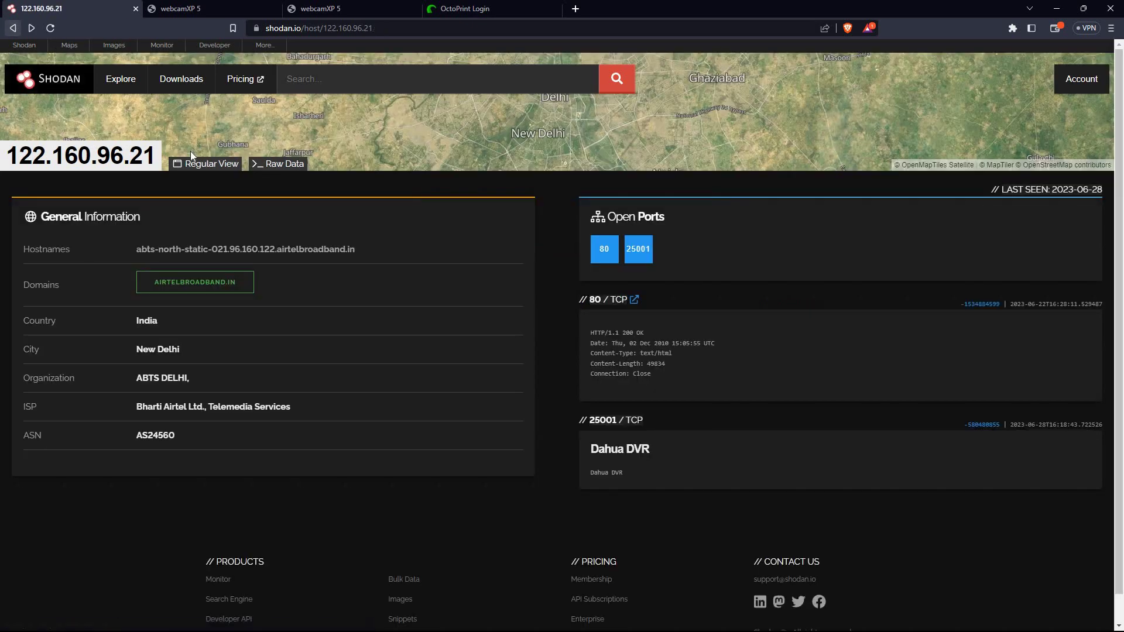
left_click(22, 29)
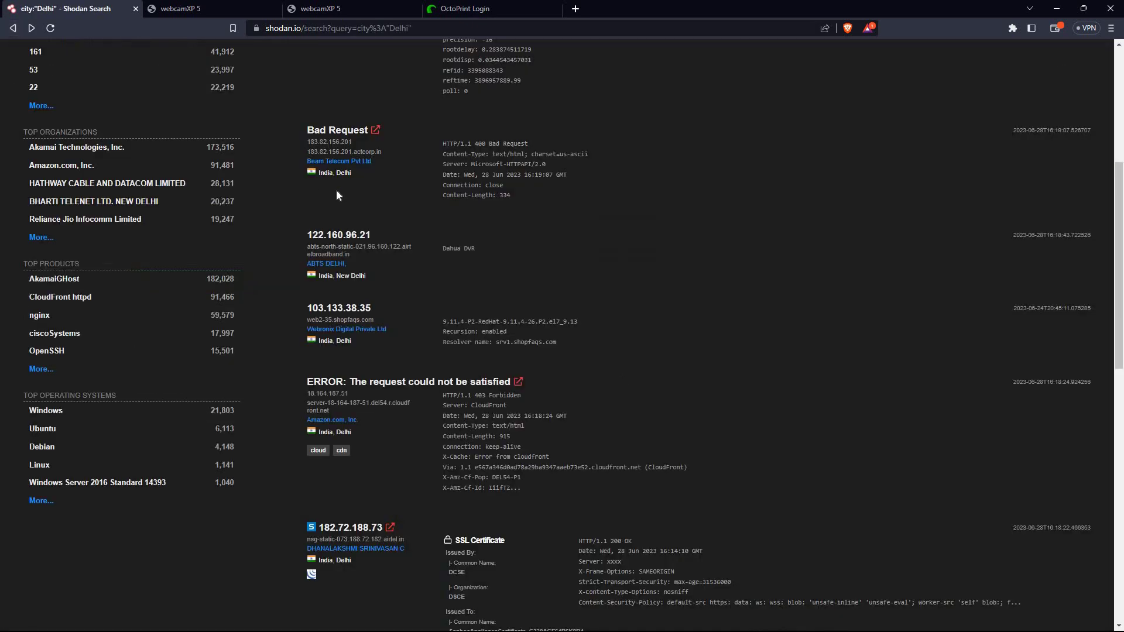
Scroll down the Delhi results and bring up the link menu for host 182.72.188.73
scroll(374, 255, "down", 1)
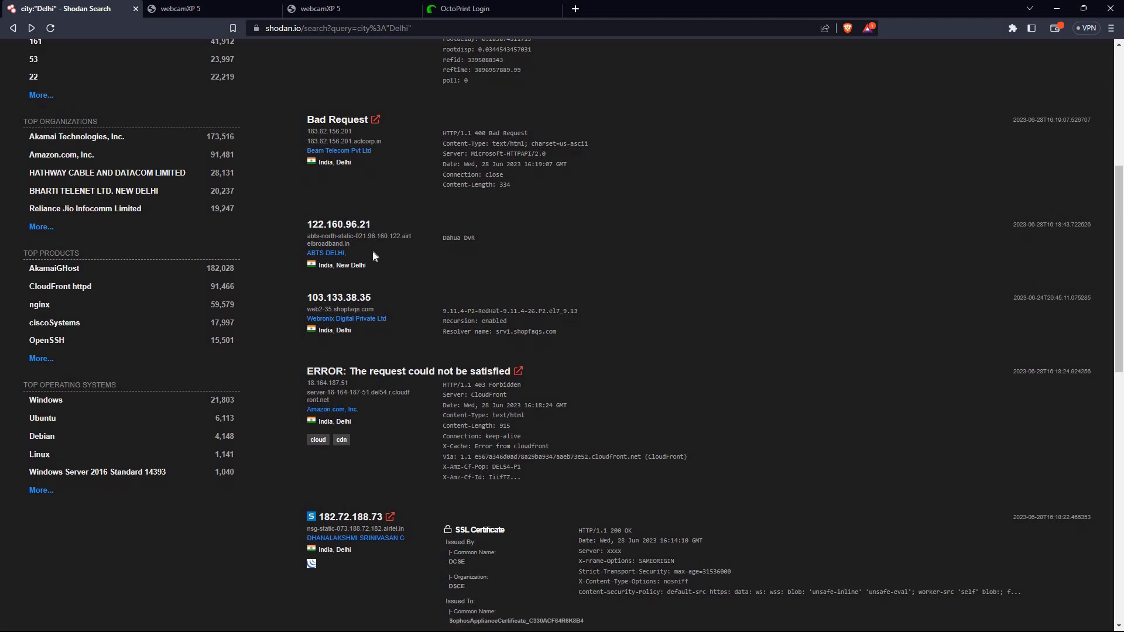
scroll(375, 245, "down", 1)
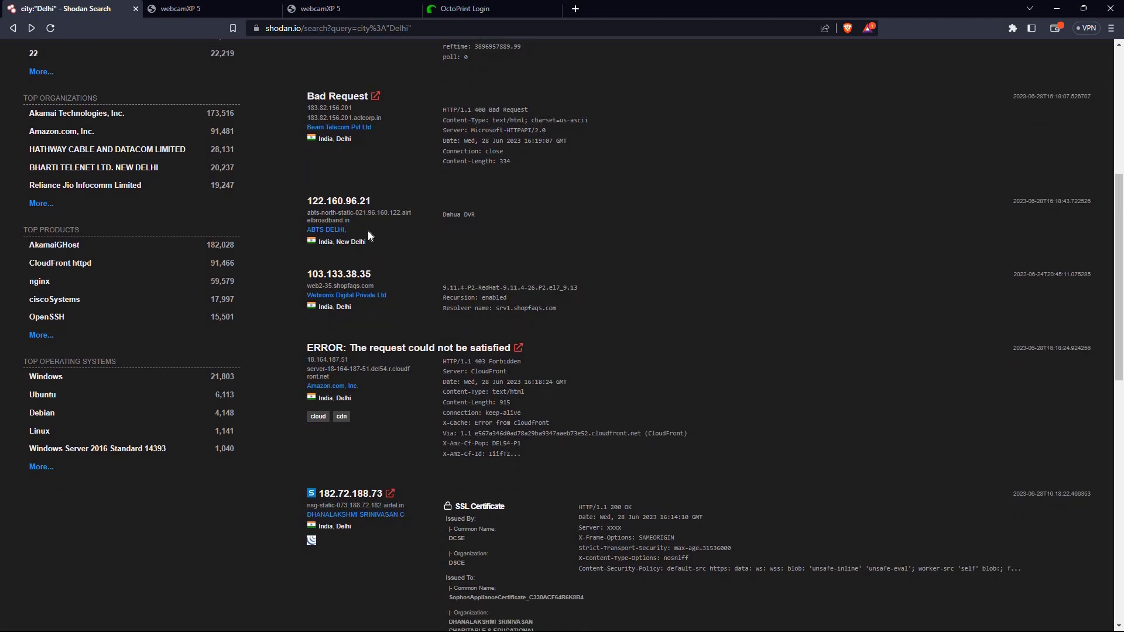
scroll(414, 245, "down", 2)
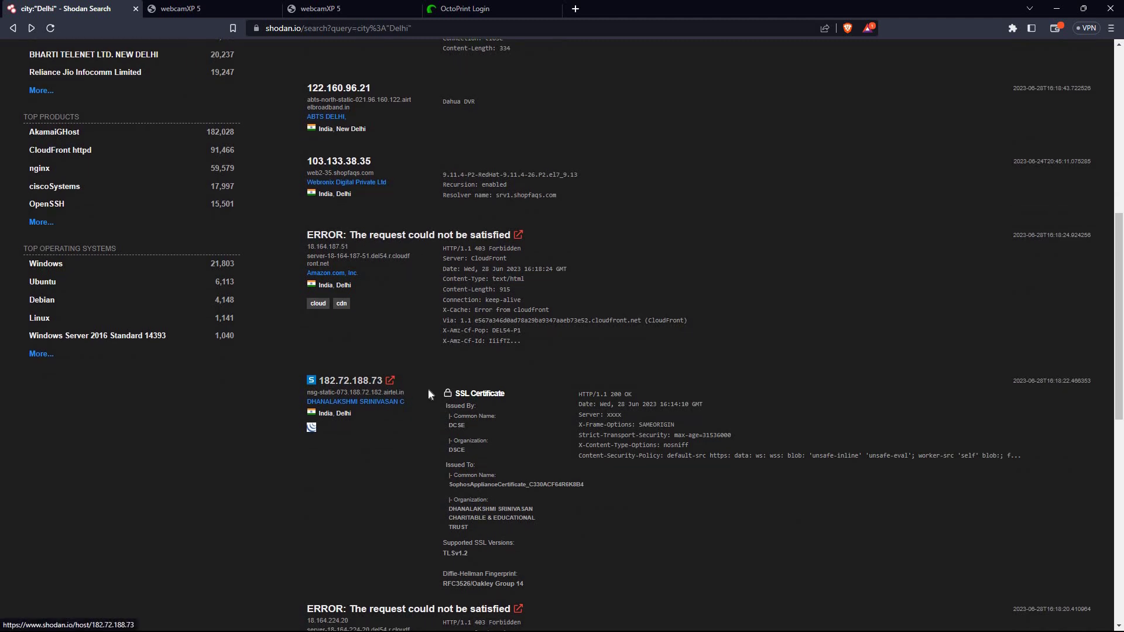
right_click(379, 382)
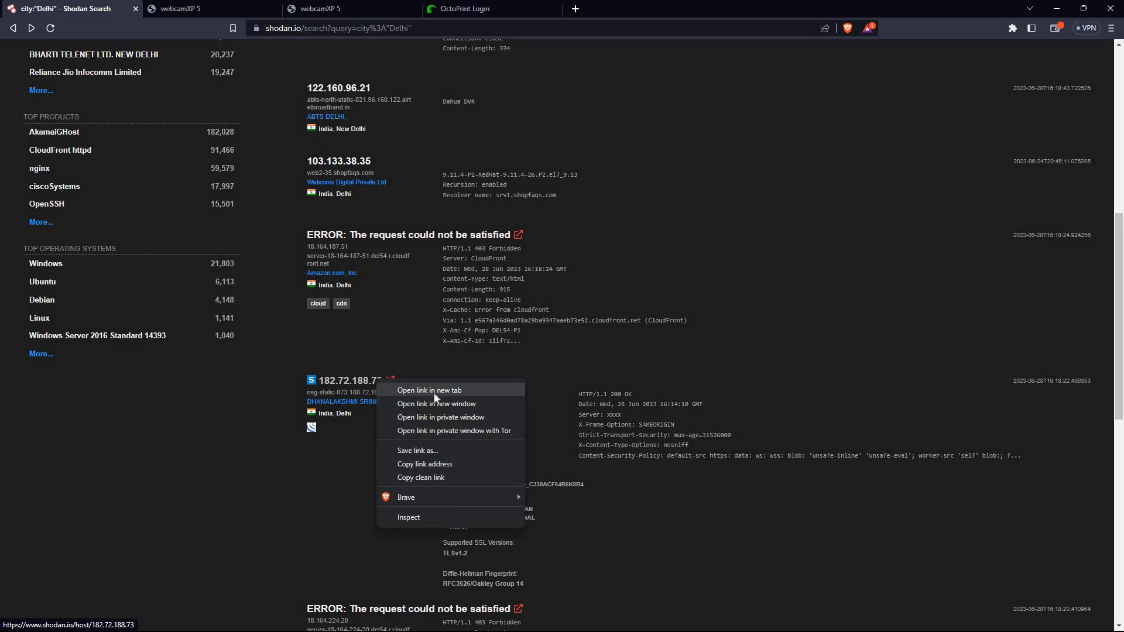
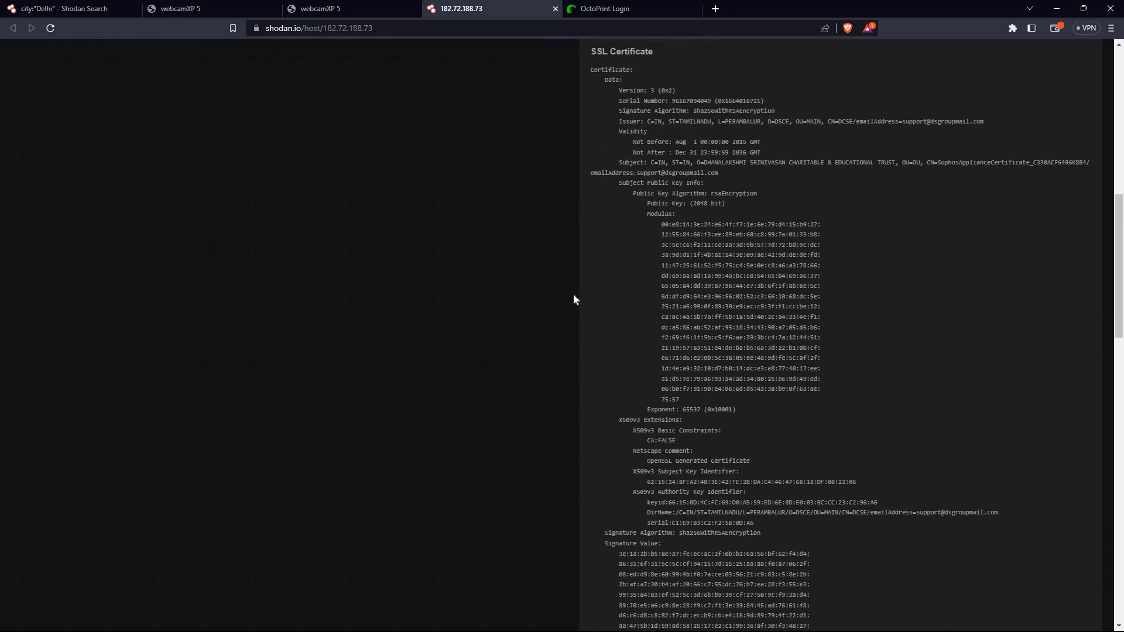
Scroll down the 182.72.188.73 host page past the 8443/TCP Sophos SSL certificate to the footer
scroll(574, 299, "down", 10)
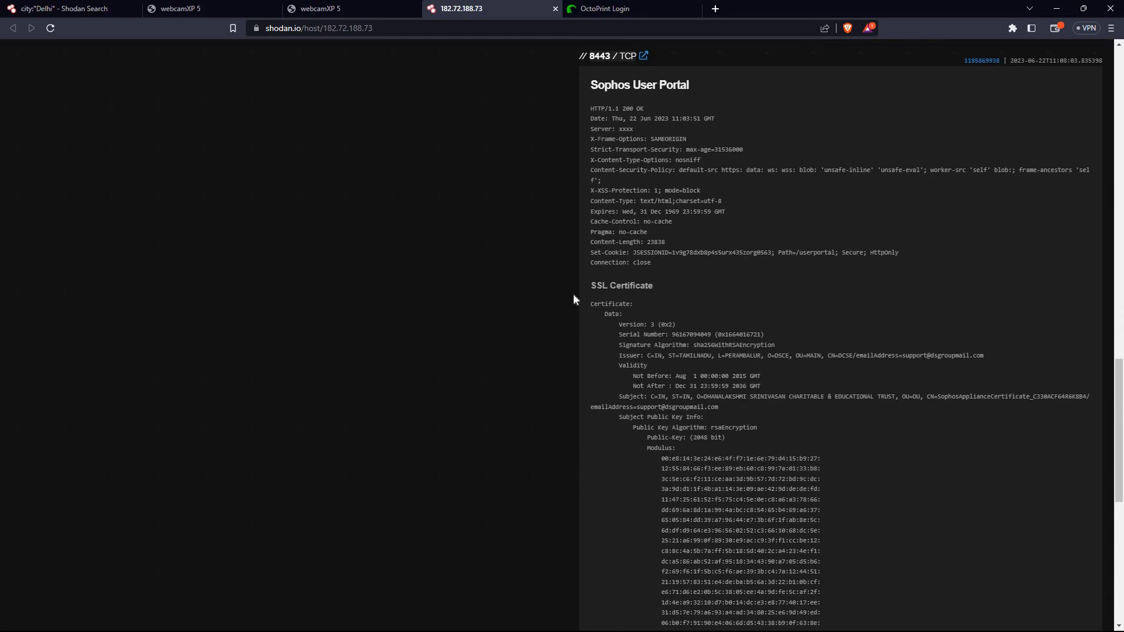
scroll(573, 299, "down", 8)
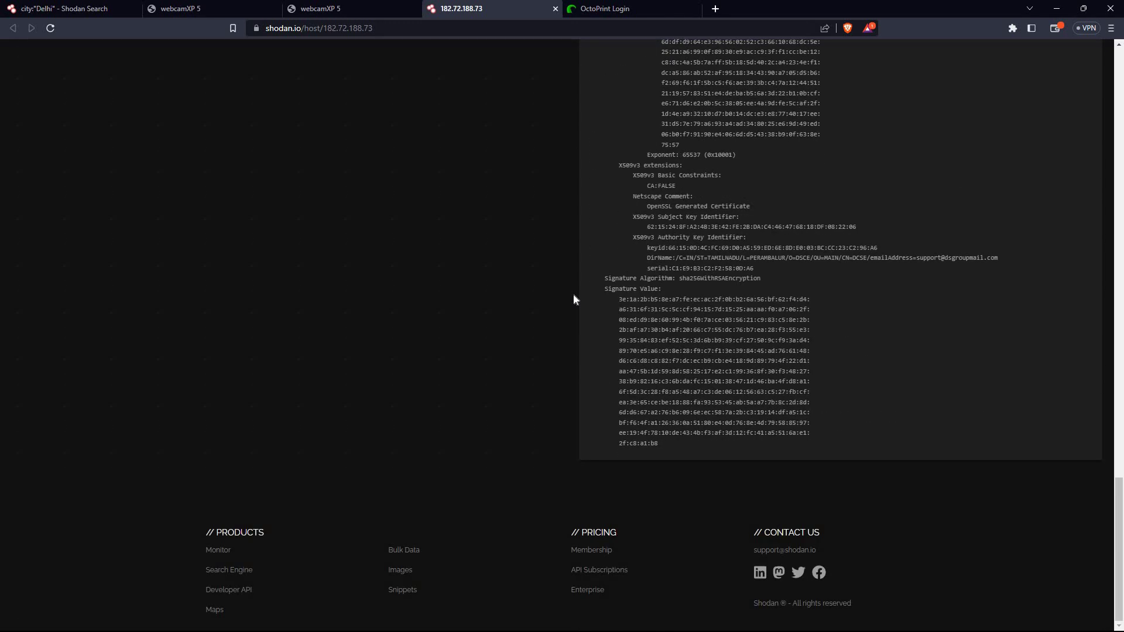
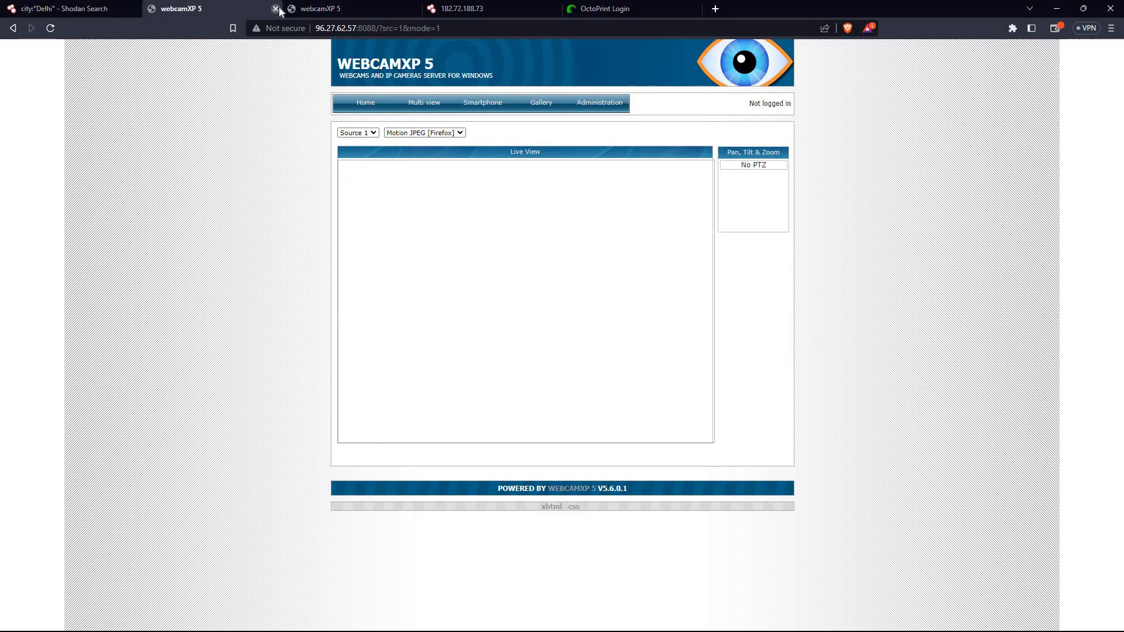
left_click(275, 8)
left_click(275, 8)
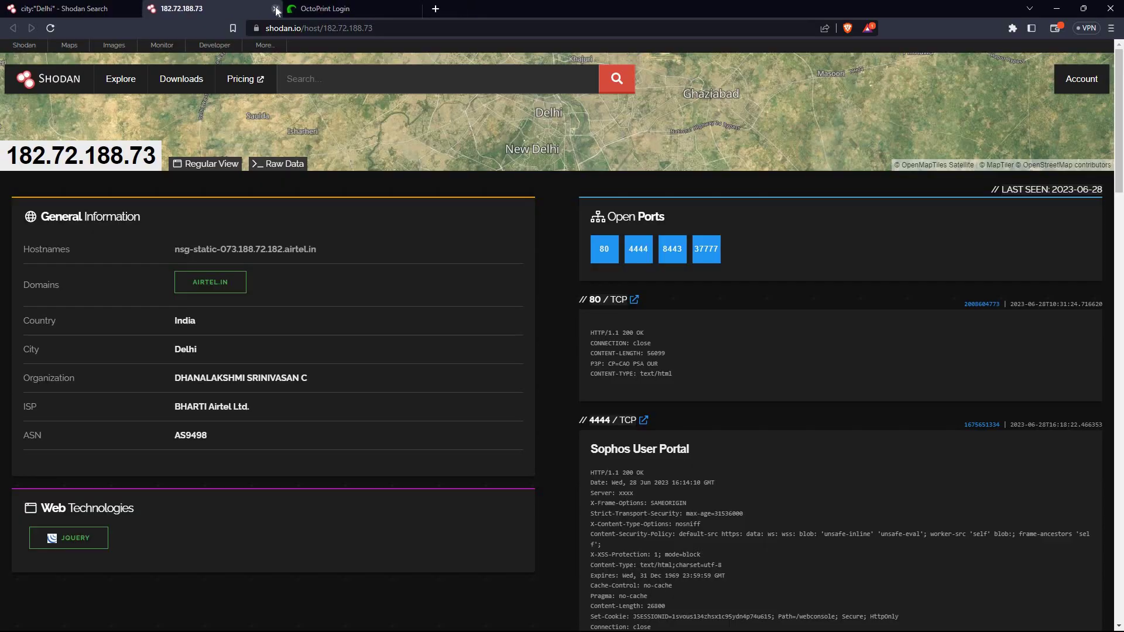
left_click(275, 7)
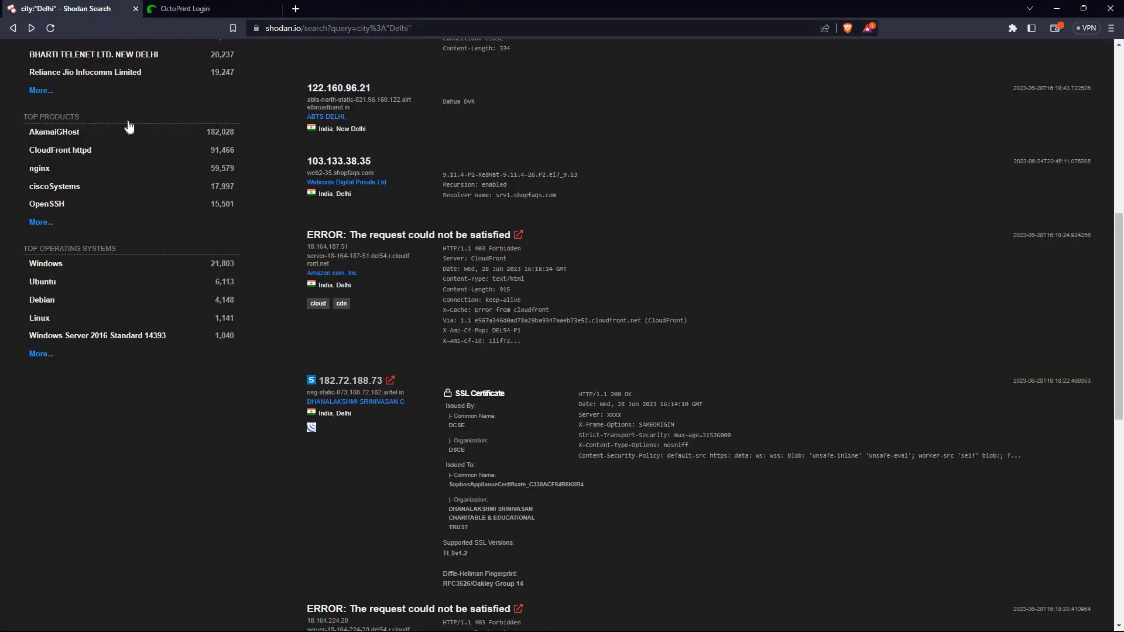
Back at the top of the city:"Delhi" results, start deleting Delhi from the search query
scroll(146, 141, "up", 8)
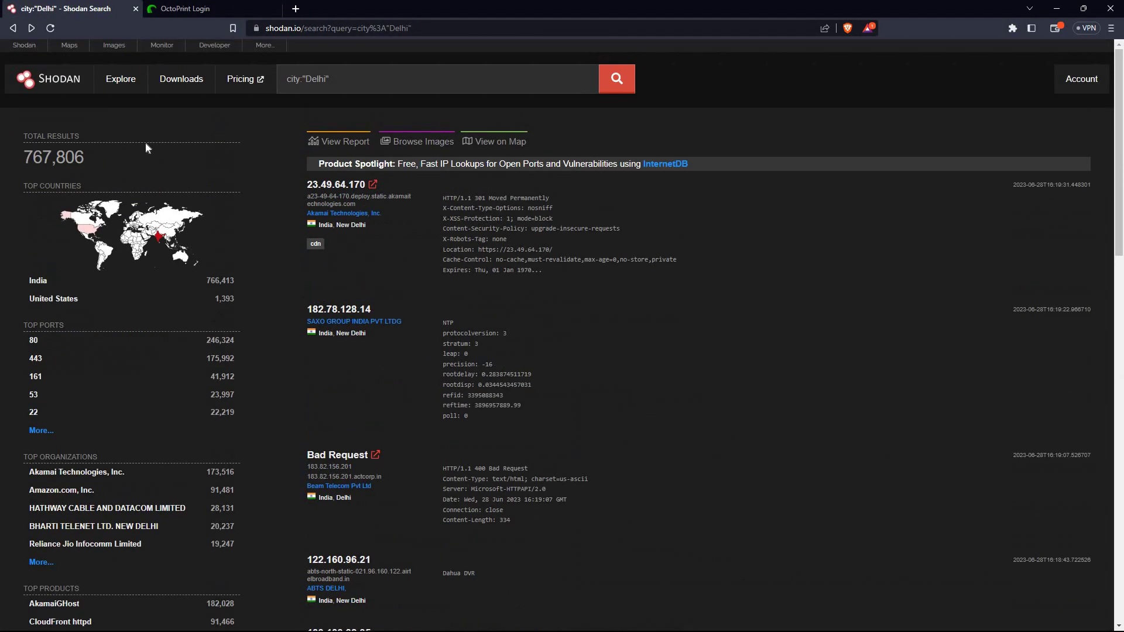
left_click(361, 67)
key("BackSpace")
key("BackSpace")
key("BackSpace")
key("BackSpace")
key("BackSpace")
key("BackSpace")
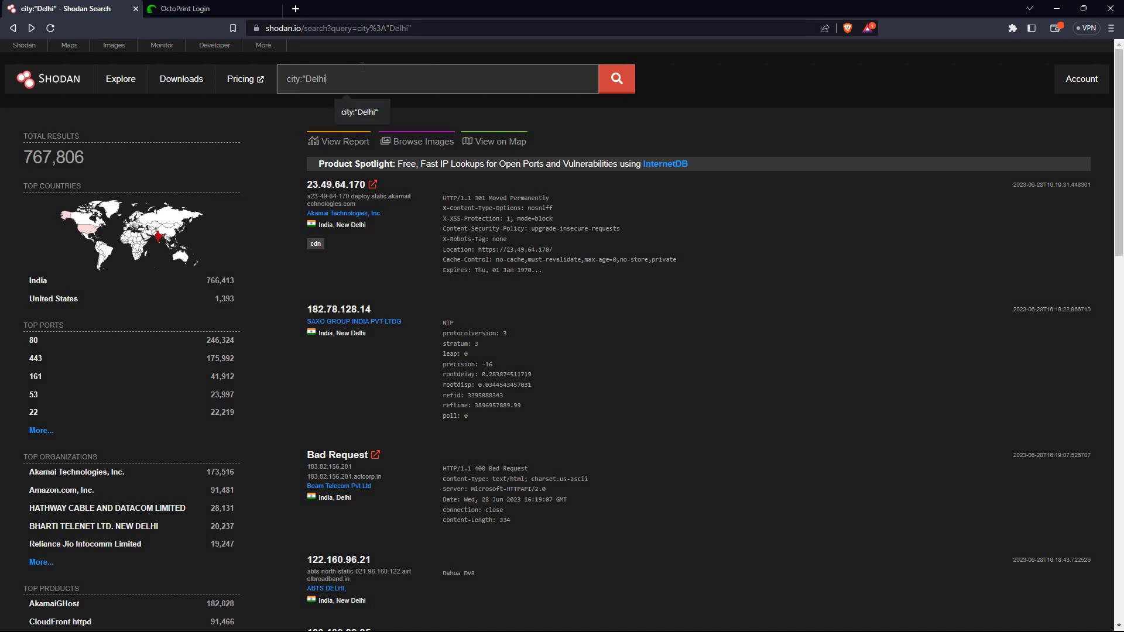
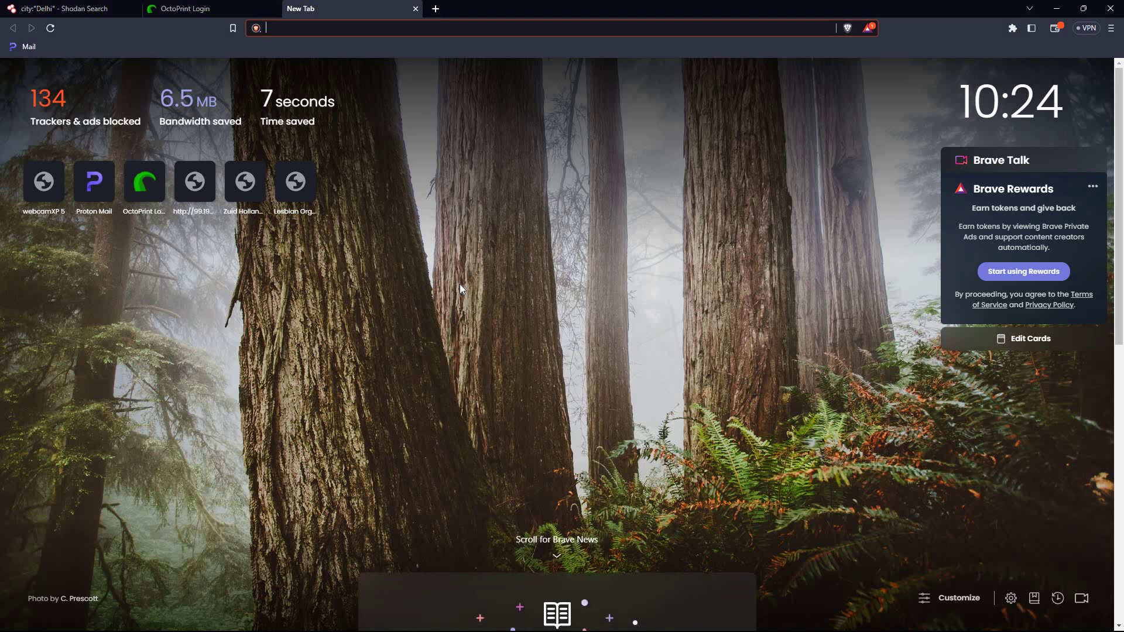
Launch cmd from the Run box and run ipconfig to show adapter IPv4 addresses and subnet masks
key("super+r")
key("BackSpace")
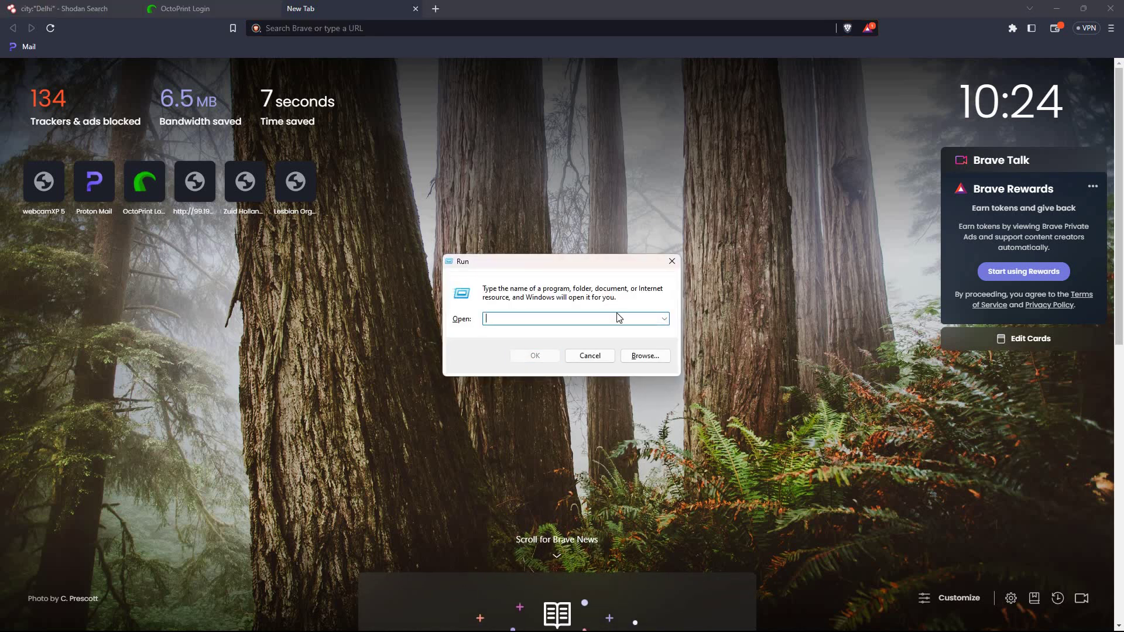
type("cmd")
key("Return")
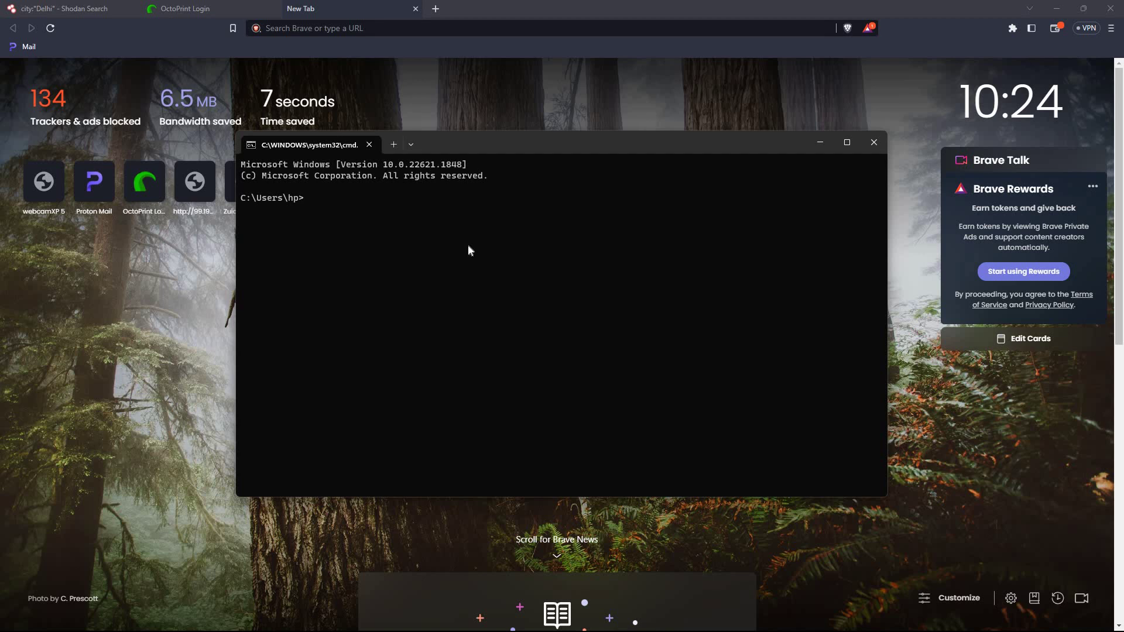
type("ipconfig")
key("Return")
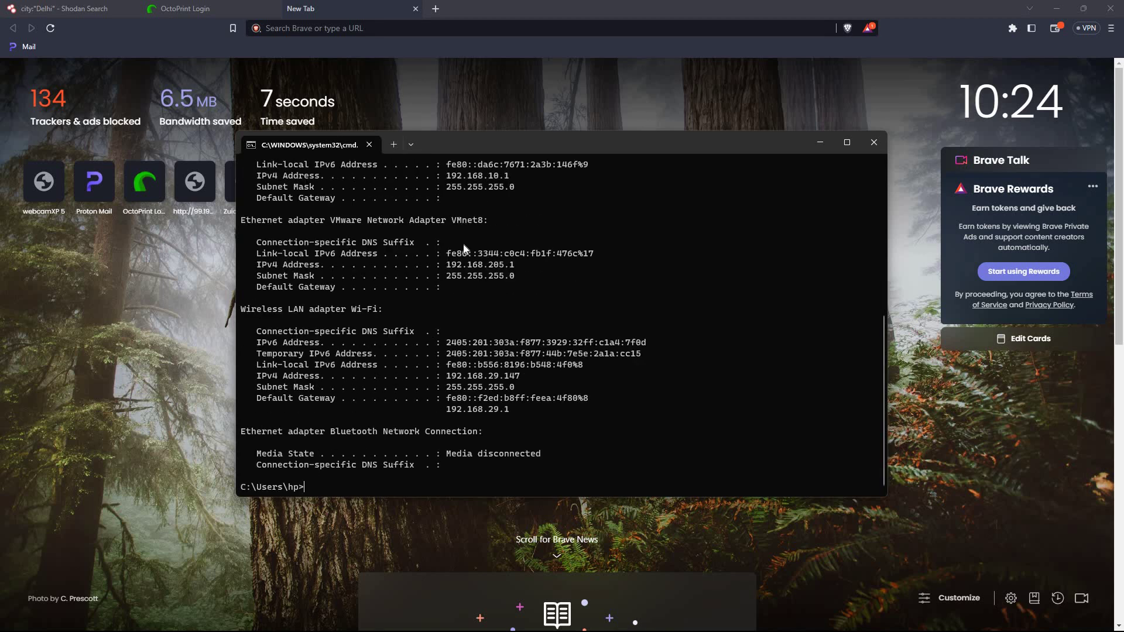
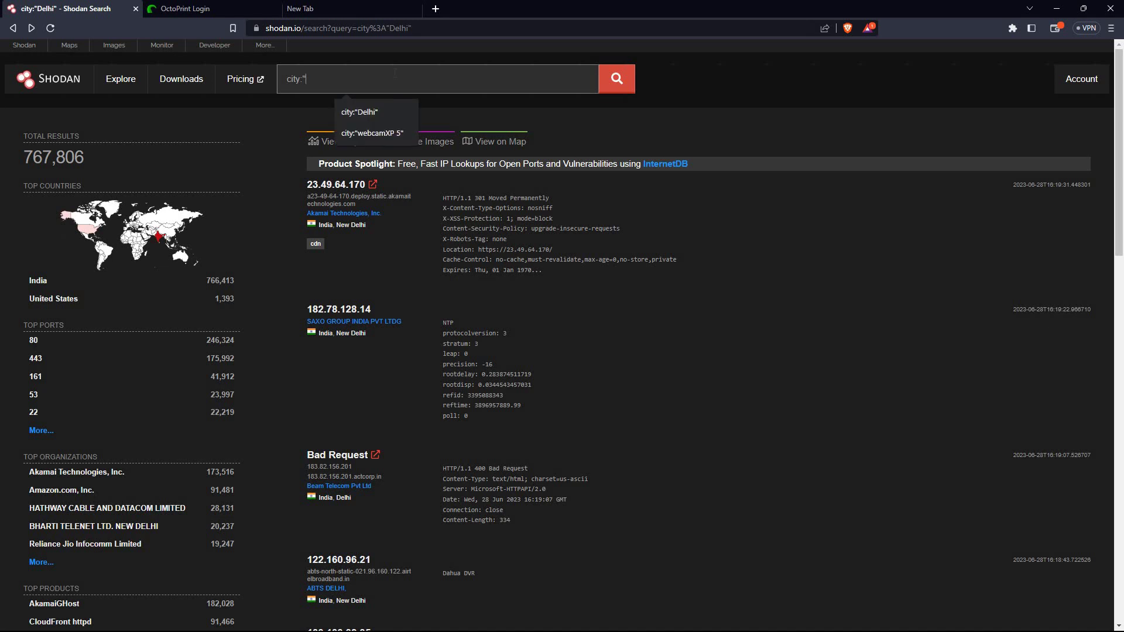
Search Shodan for city:"192.168.29.147", which returns no results
type("192.168.29.147")
type("\"")
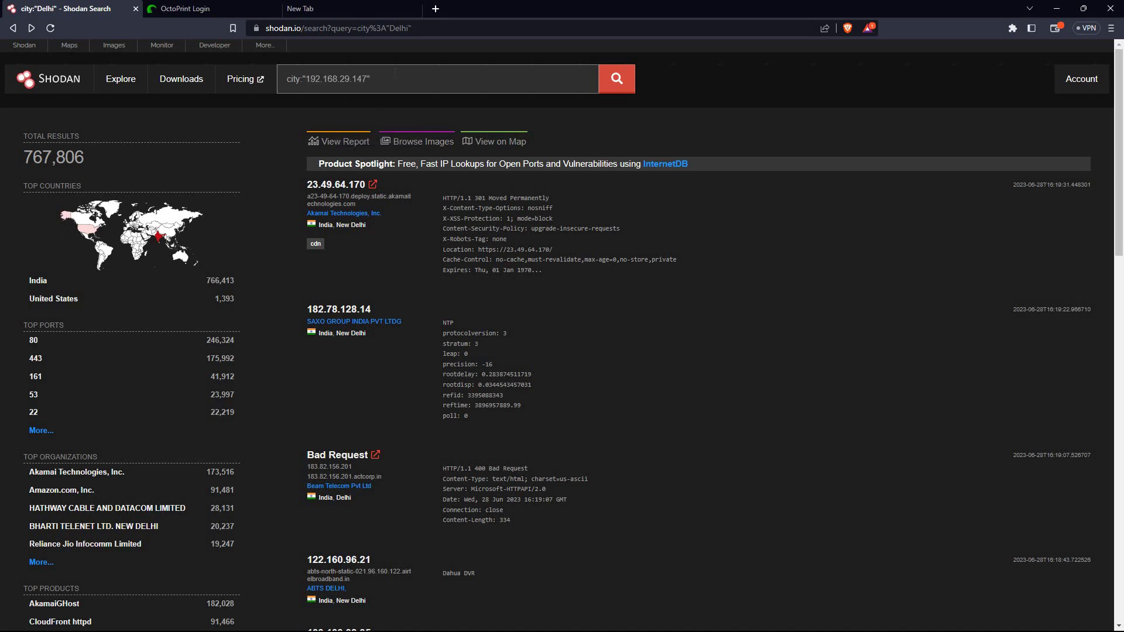
key("Return")
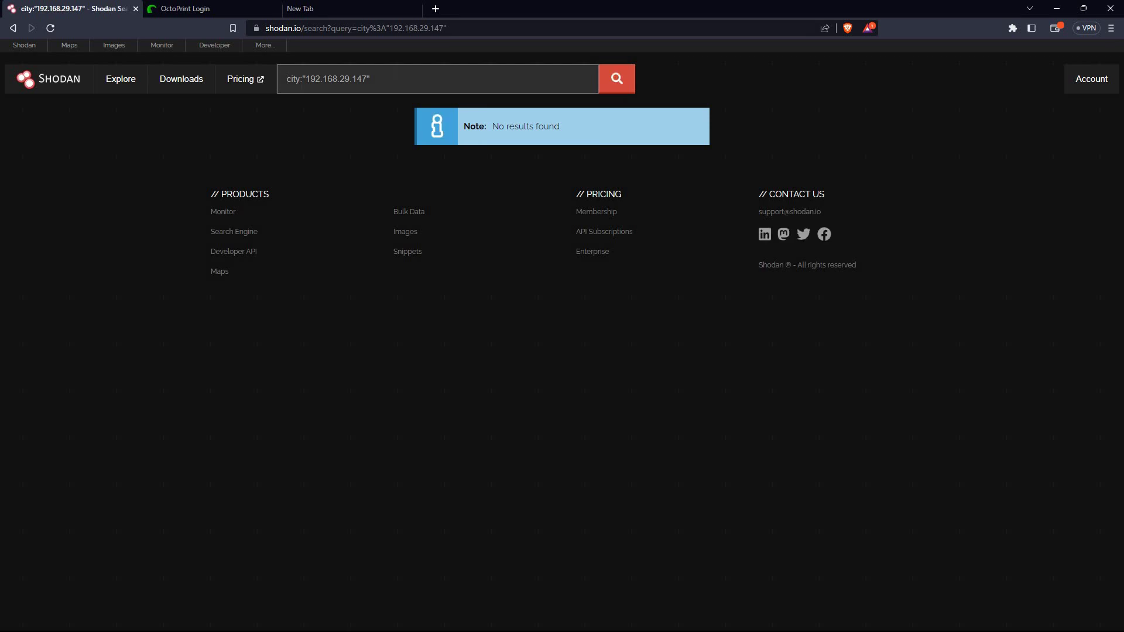
Rerun the lookup as ip:"192.168.29.147"
left_click(298, 79)
key("BackSpace")
key("BackSpace")
key("BackSpace")
key("BackSpace")
type("ip")
key("Return")
Review the Google Search, Shodan and Maltego-to-Intel Techniques entries in the notes, then return to Brave
key("alt+Tab")
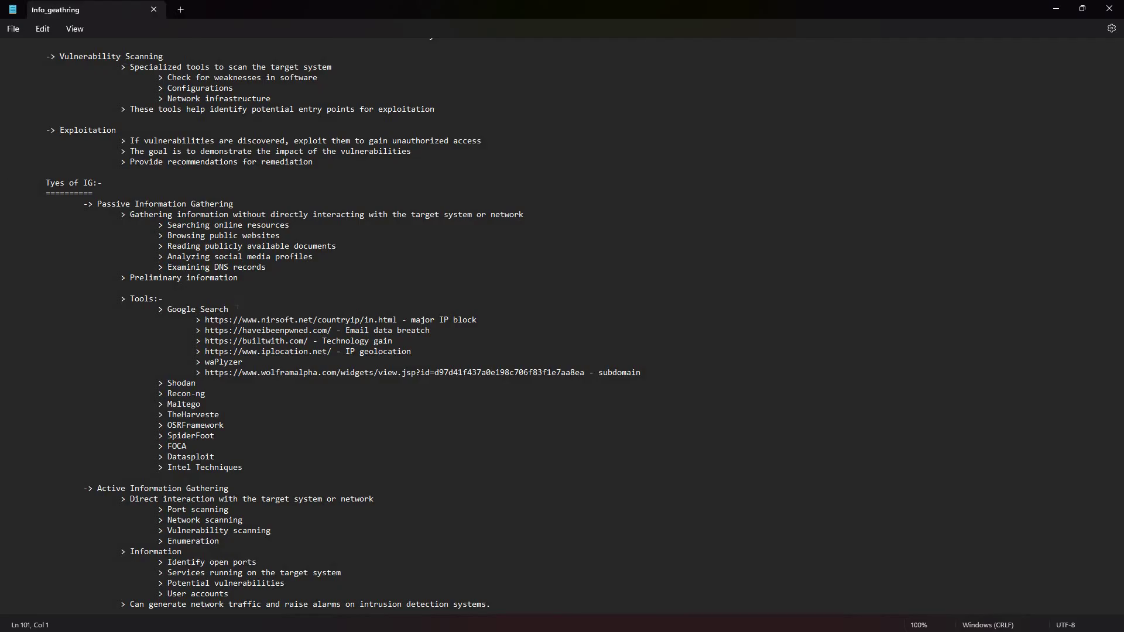
left_click(236, 309)
left_click(209, 384)
left_click_drag(246, 474, 148, 403)
left_click(237, 404)
key("alt+Tab")
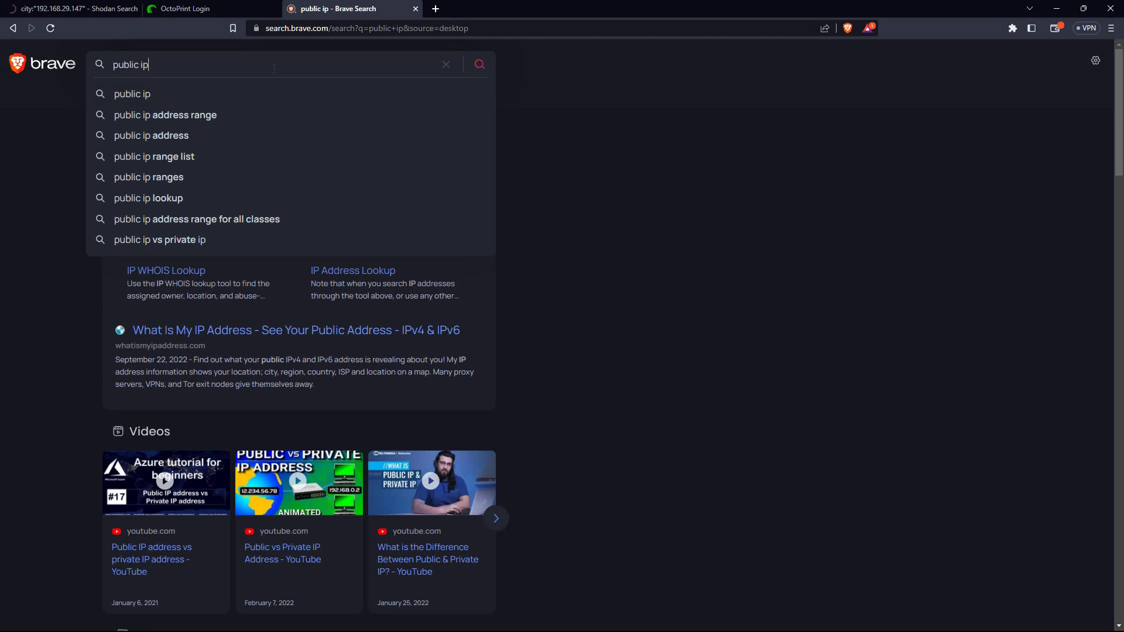
Search 'public ip' and copy your IPv4 address from WhatIsMyIP.com
key("Return")
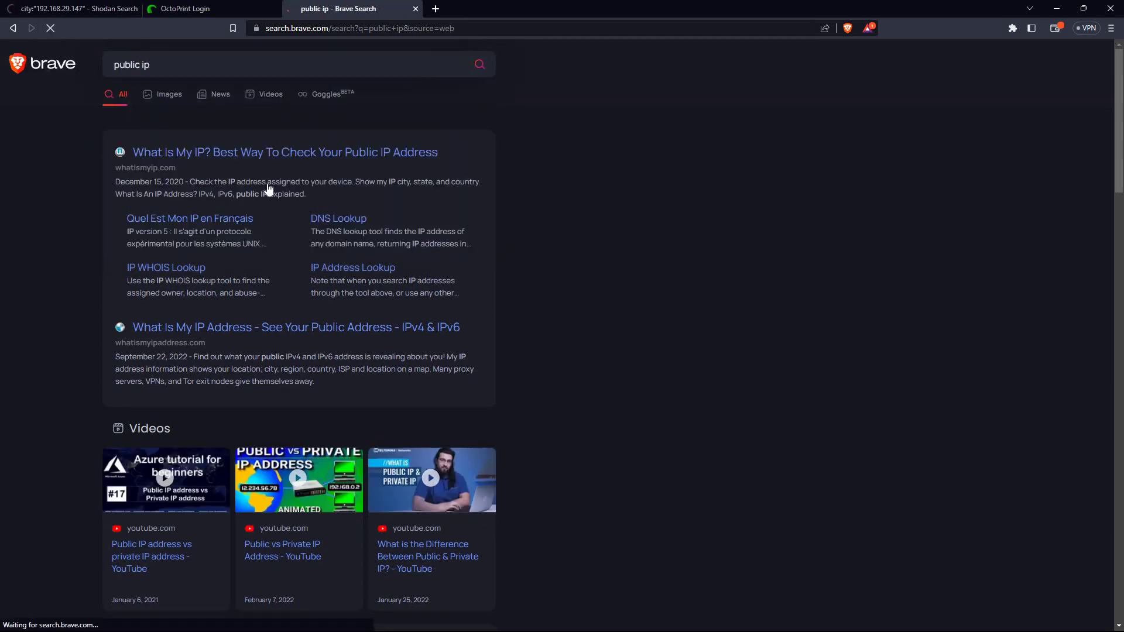
left_click(270, 154)
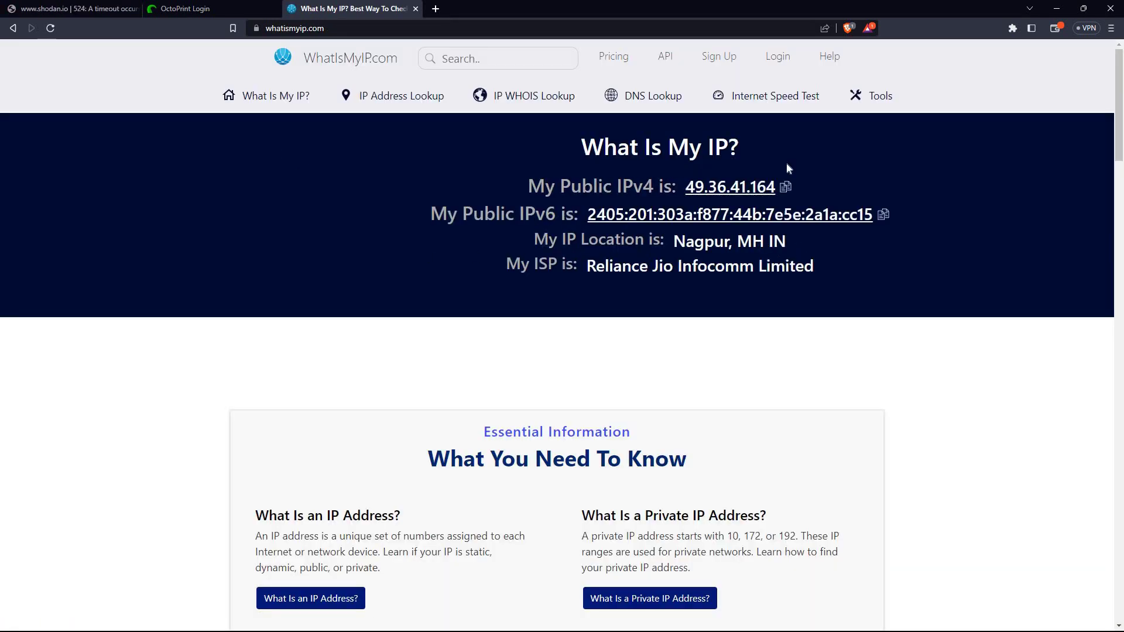
left_click(784, 186)
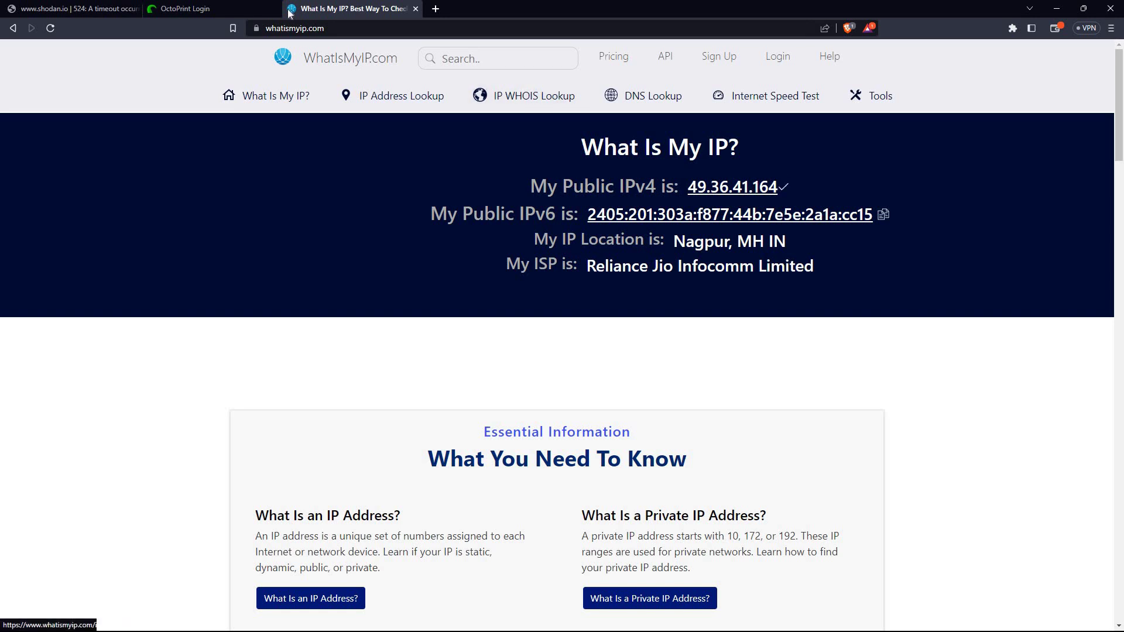
Return to the previous Shodan search page with the caret in its query
left_click(229, 6)
left_click(113, 8)
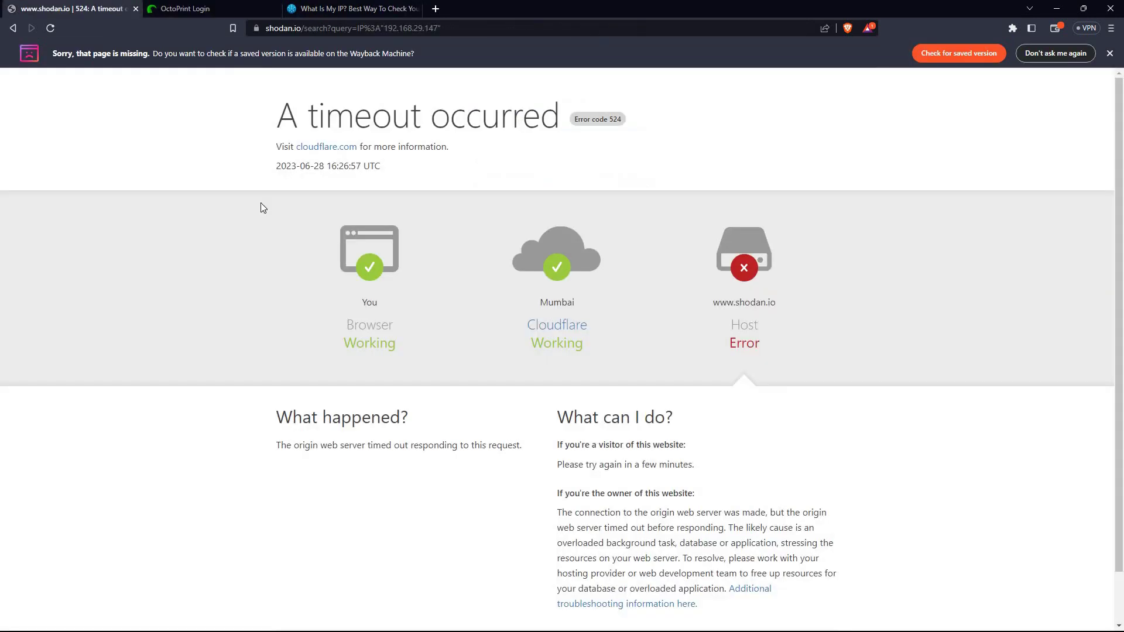
left_click(13, 29)
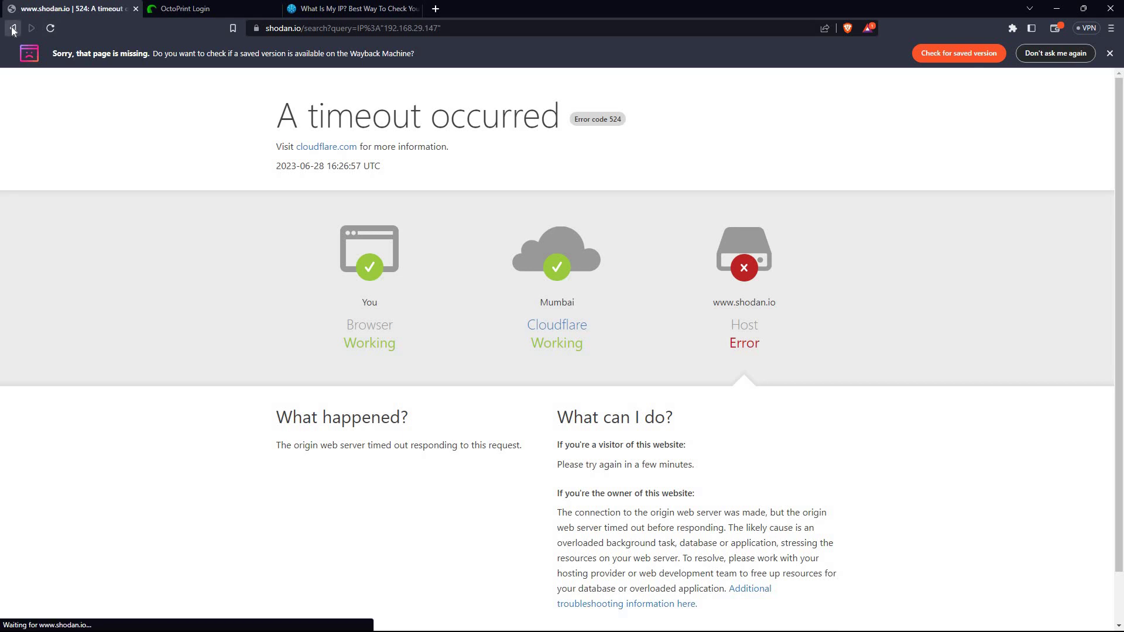
left_click(378, 85)
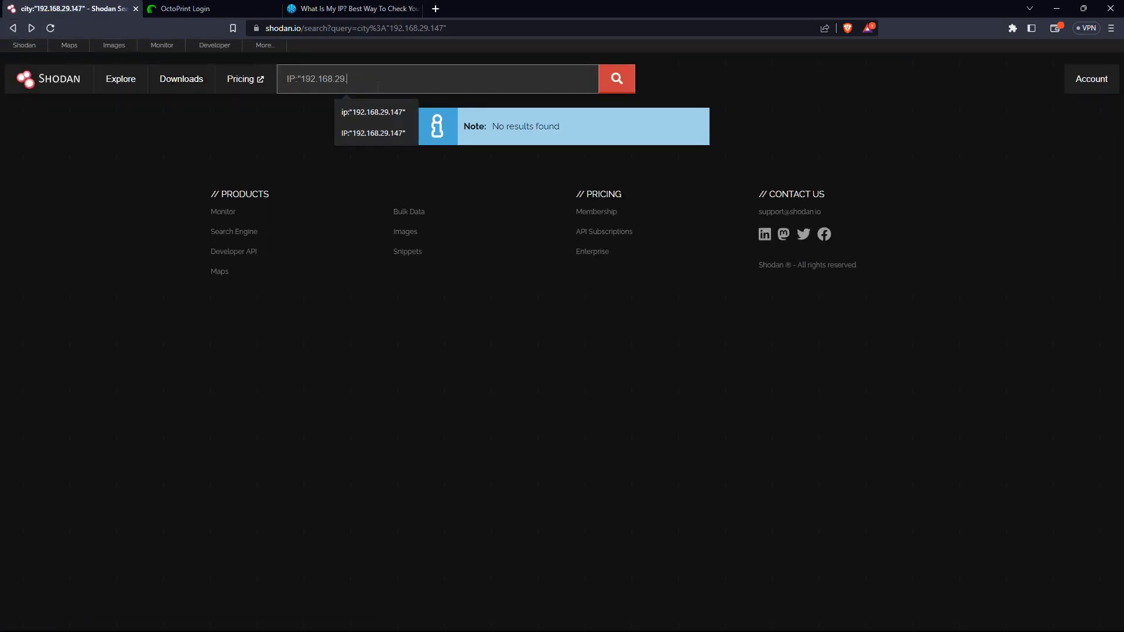
Search Shodan with the ip filter for your copied public IP address
key("BackSpace")
key("BackSpace")
key("BackSpace")
key("BackSpace")
key("BackSpace")
key("BackSpace")
key("BackSpace")
key("BackSpace")
key("BackSpace")
key("ctrl+v")
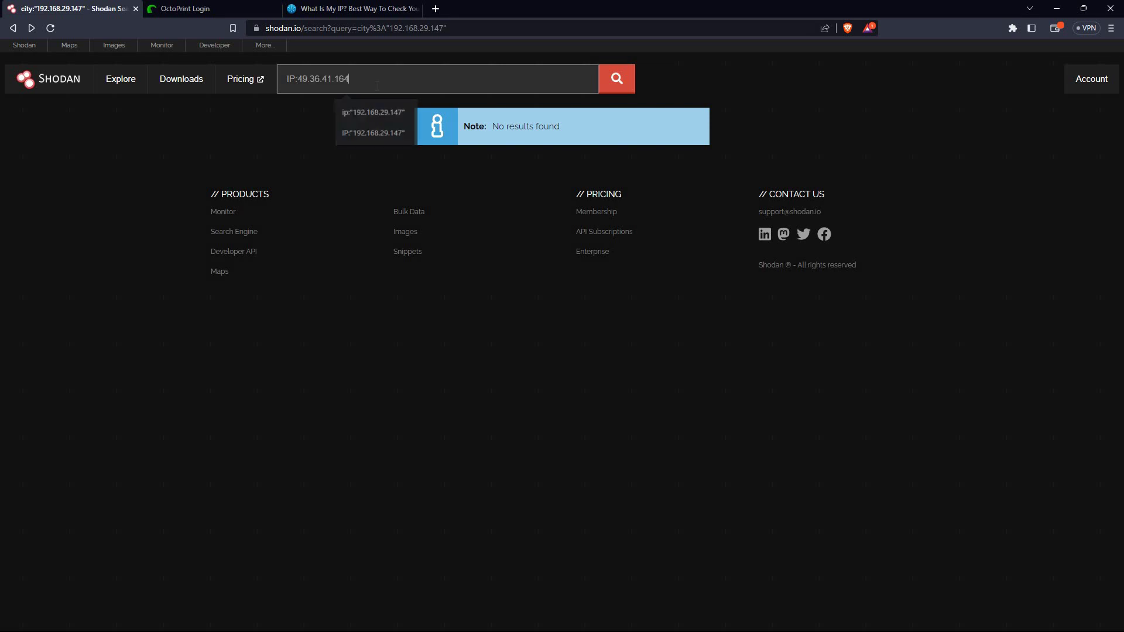
key("Return")
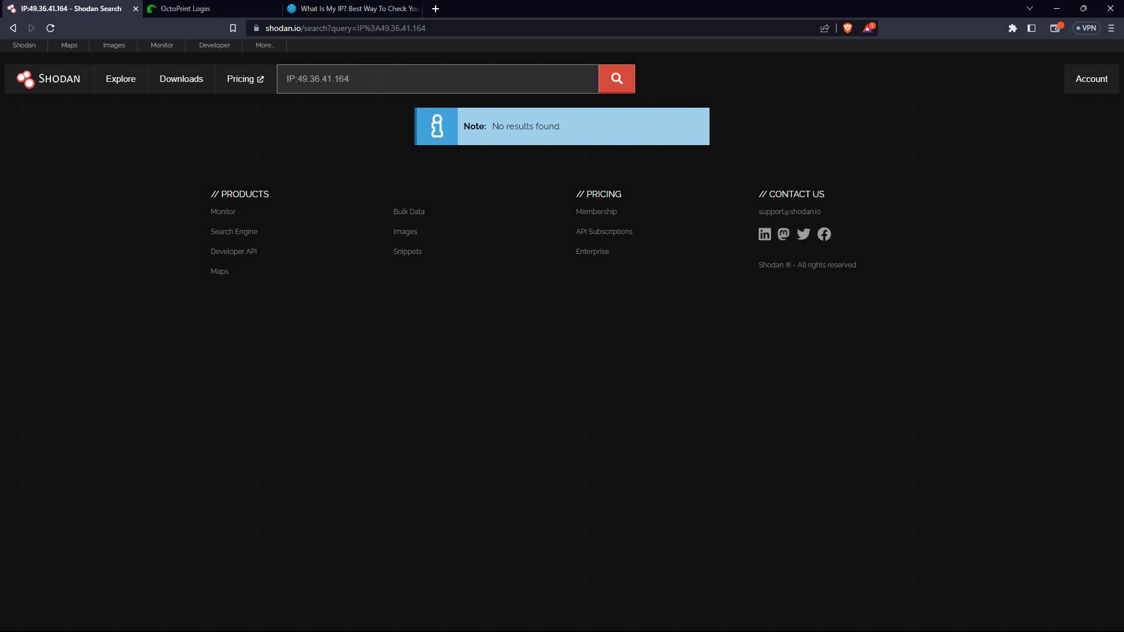
key("Return")
Glance at the OctoPrint and What Is My IP tabs, then clear the Shodan query
left_click(237, 7)
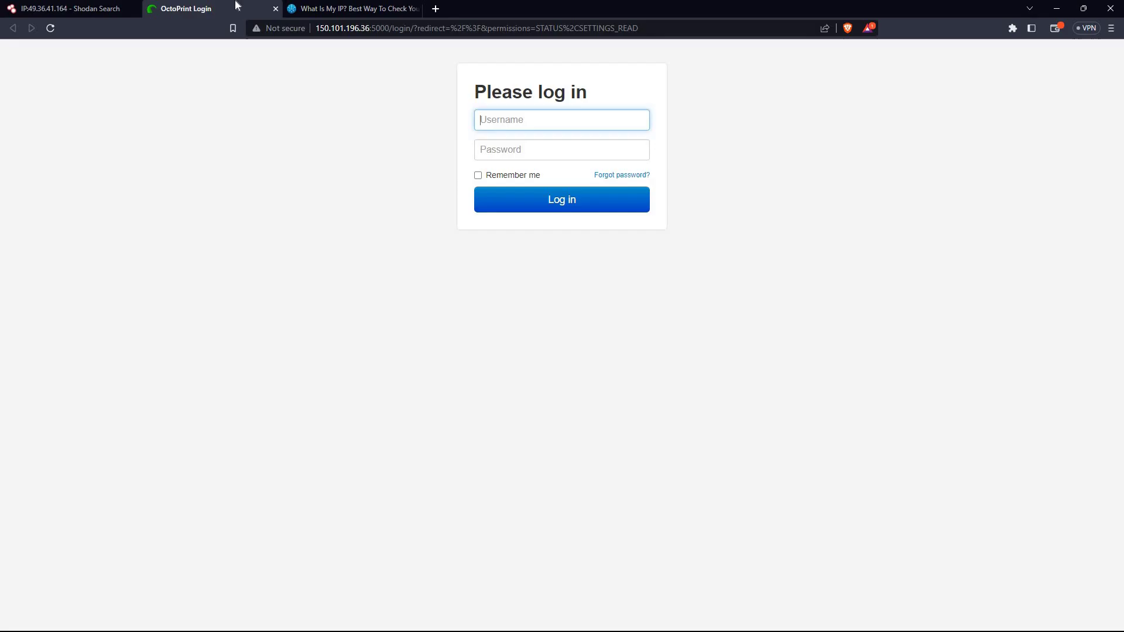
left_click(351, 7)
left_click(64, 7)
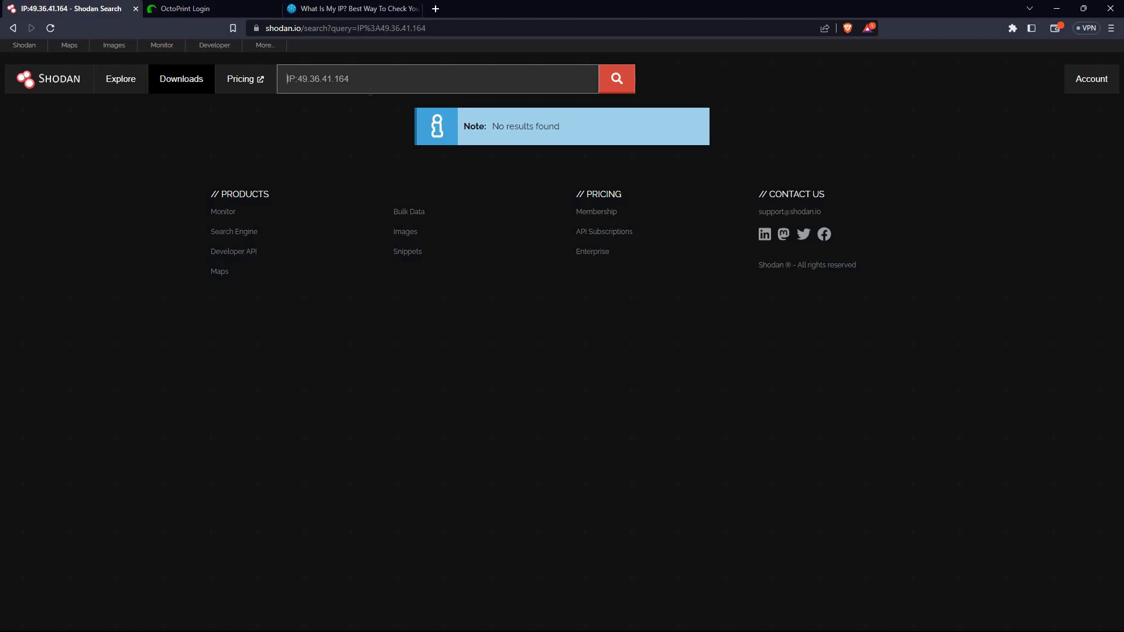
key("ctrl+a")
key("BackSpace")
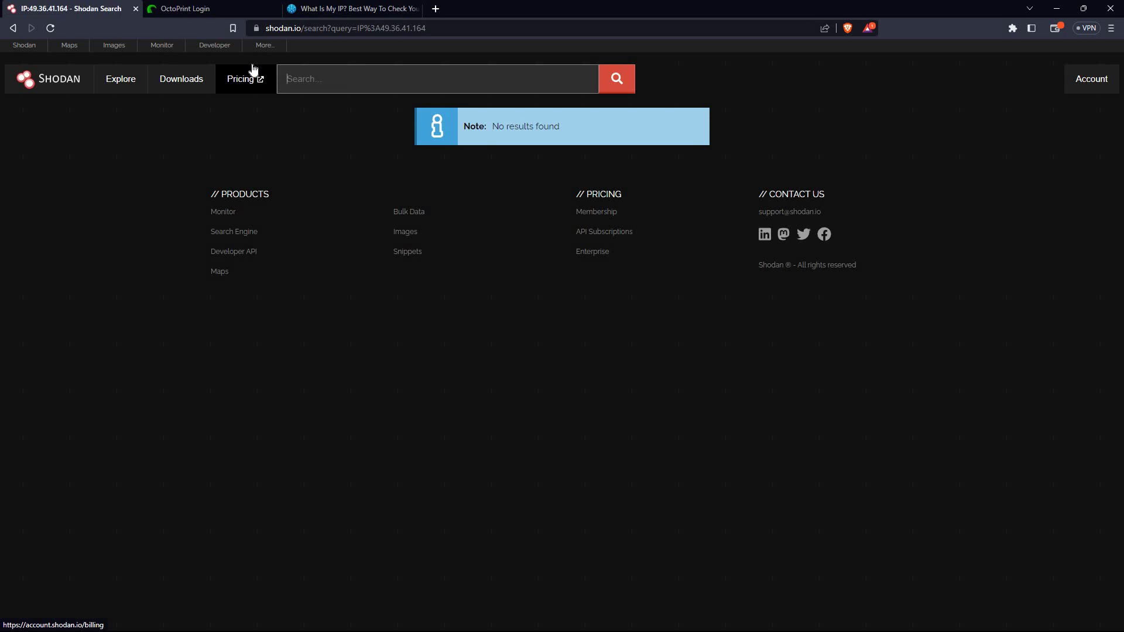
Search Shodan for 'trafic signals', running the query twice
left_click(322, 74)
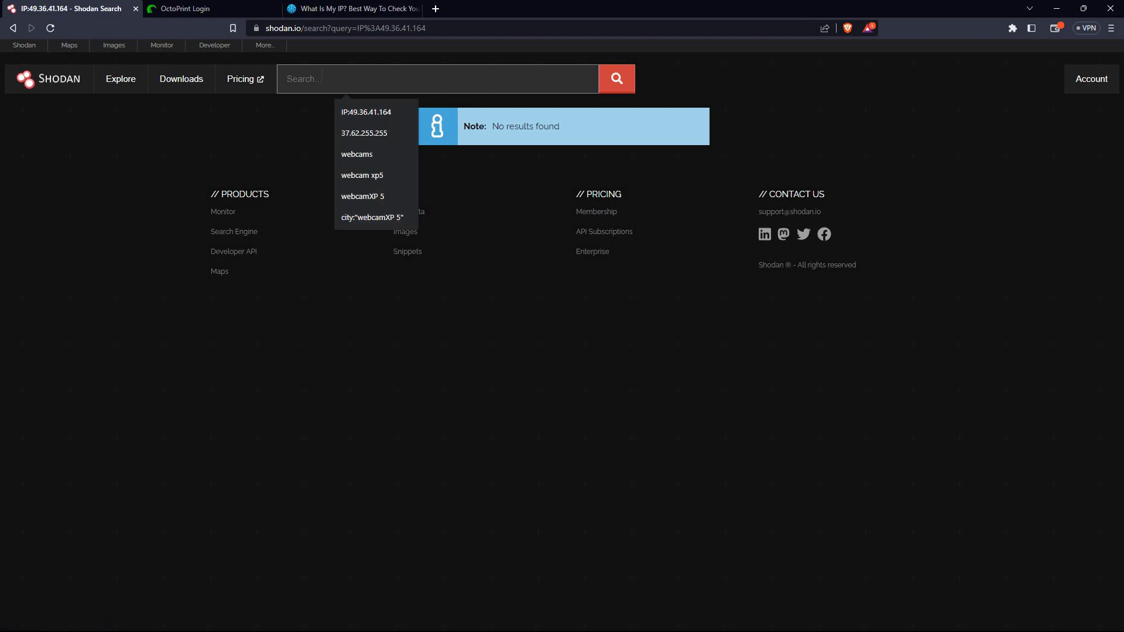
type("traf")
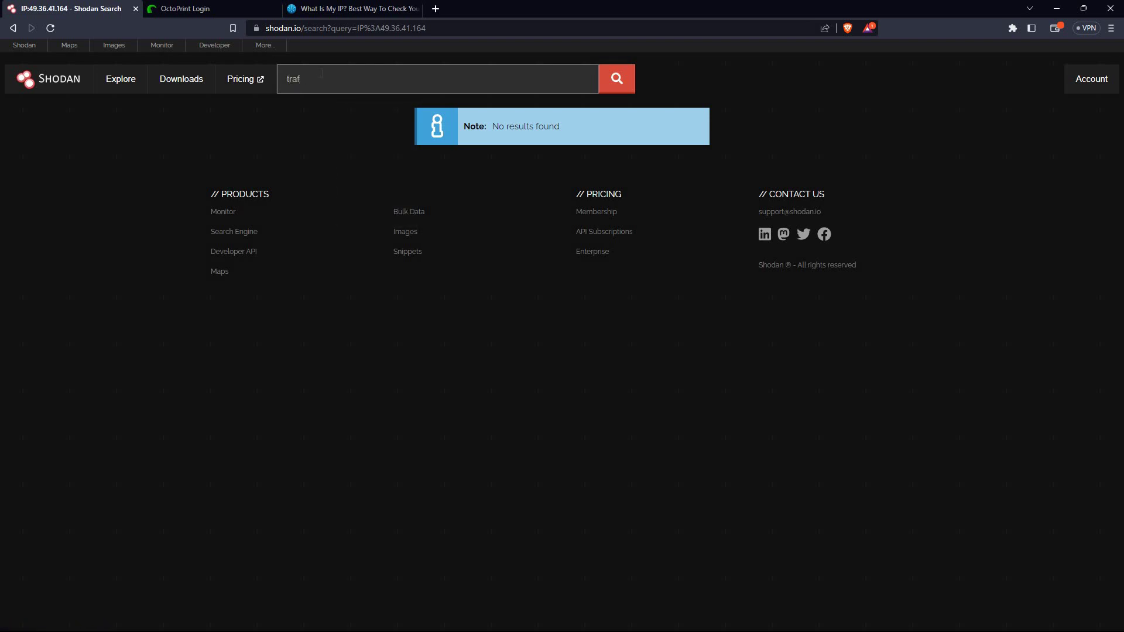
type("ic signals")
key("Return")
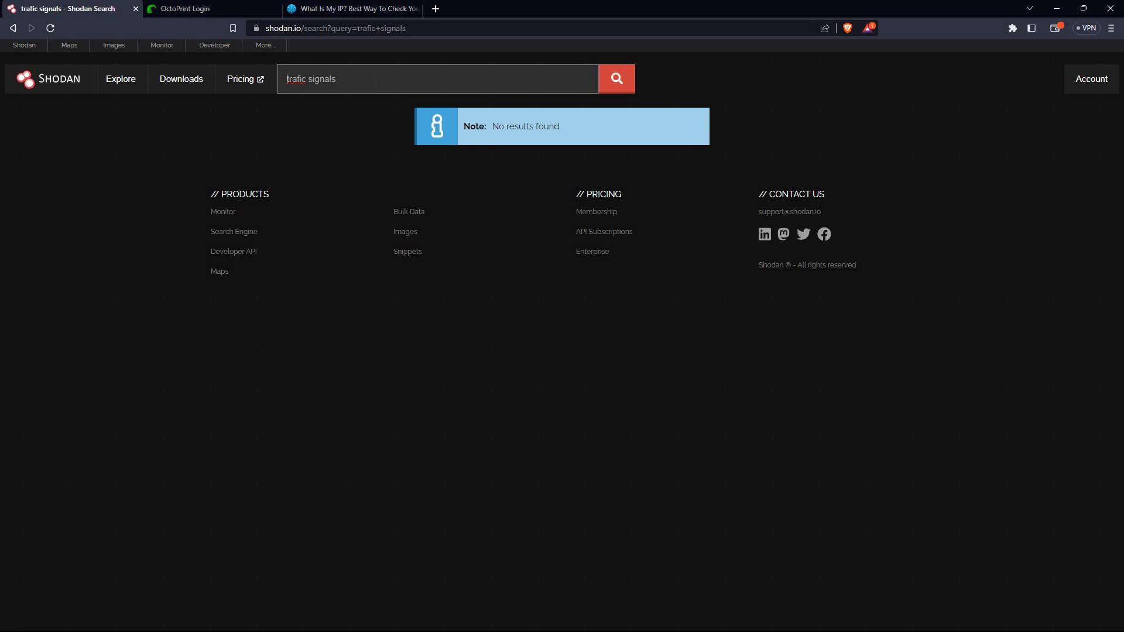
key("ctrl+a")
key("BackSpace")
type("tra")
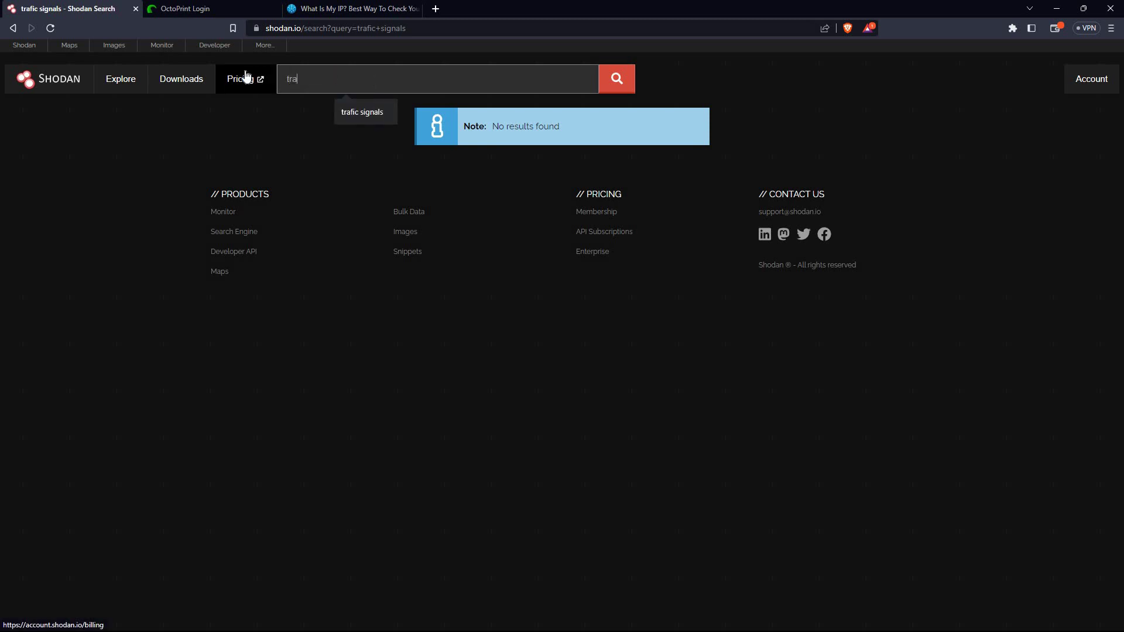
type("fic signals")
key("Return")
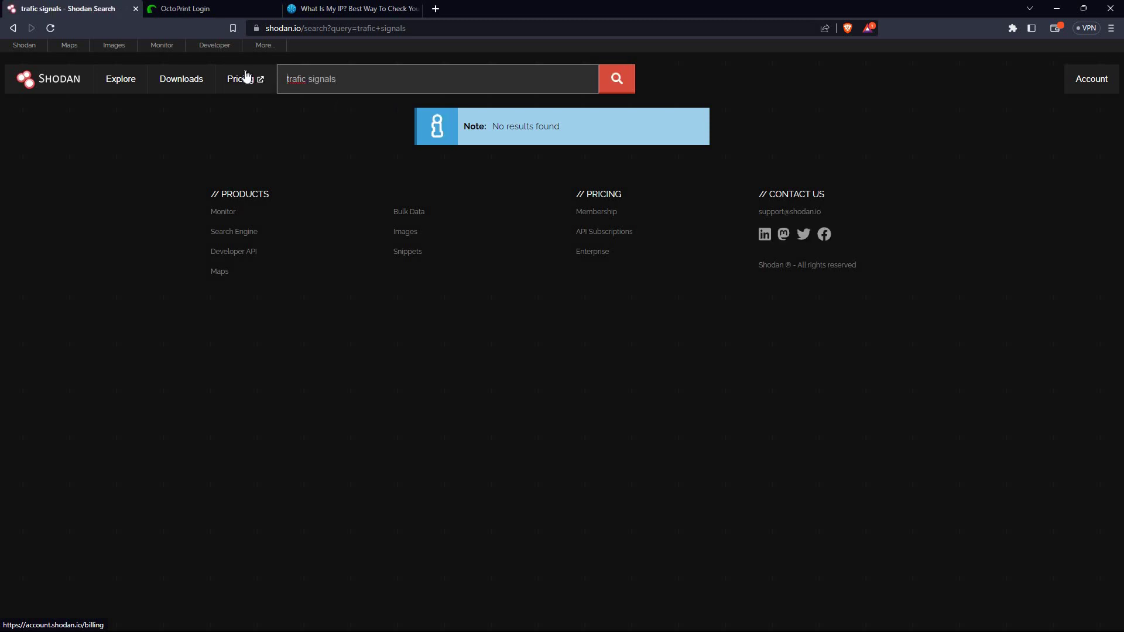
Replace the query with port:"80"
key("ctrl+a")
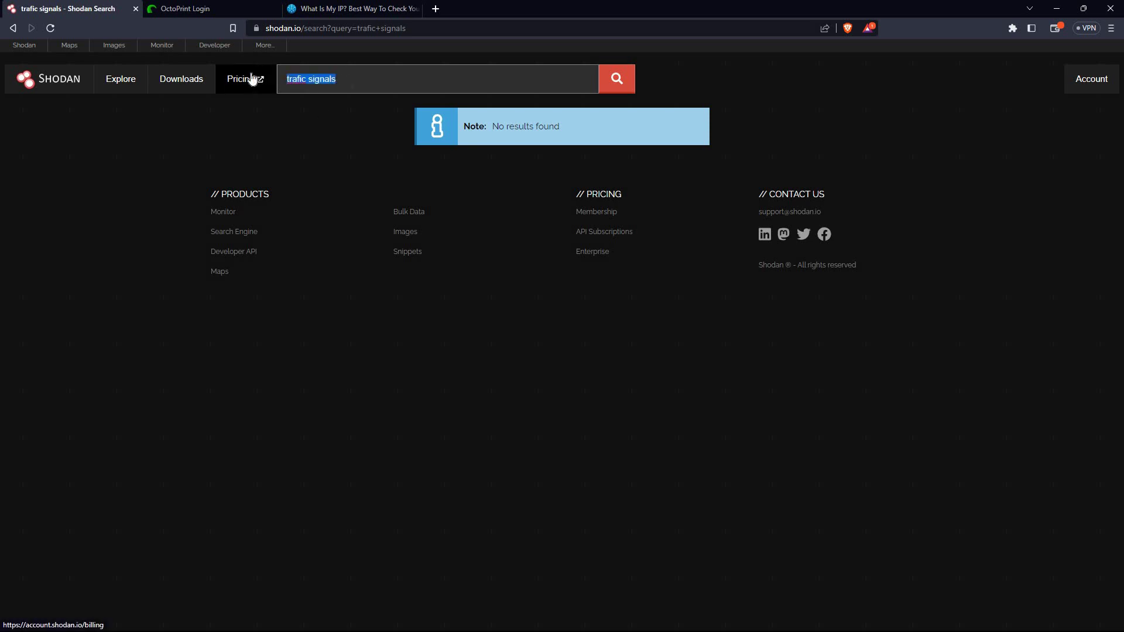
key("BackSpace")
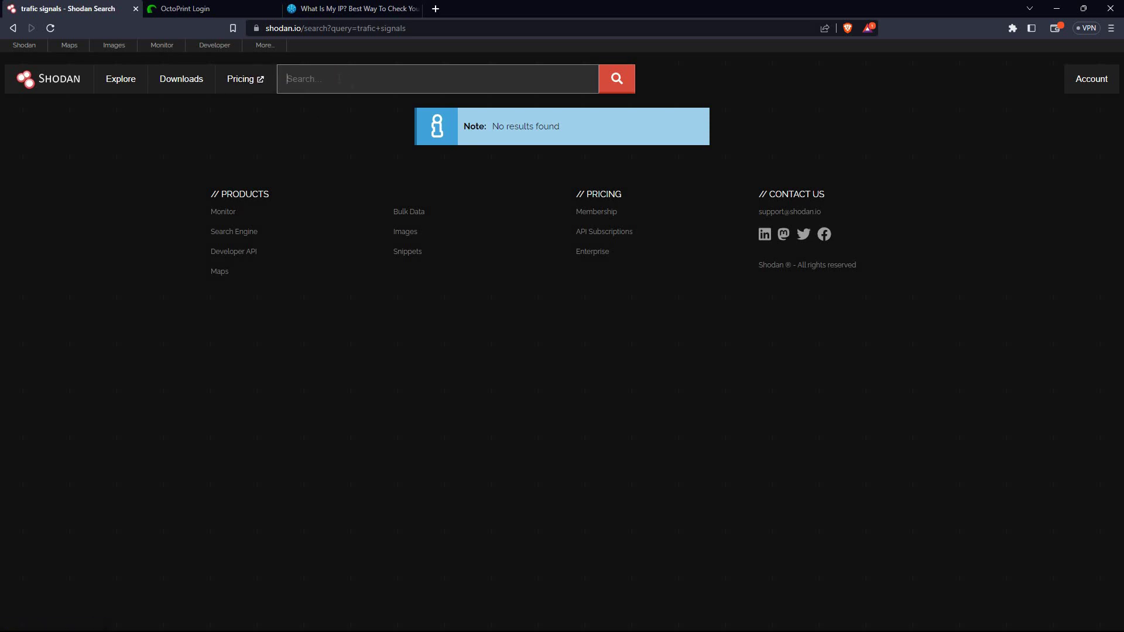
type("port:\"80")
Run the port:"80" search and highlight the first host's 'HTTP/1.1 200 OK' line
key("Return")
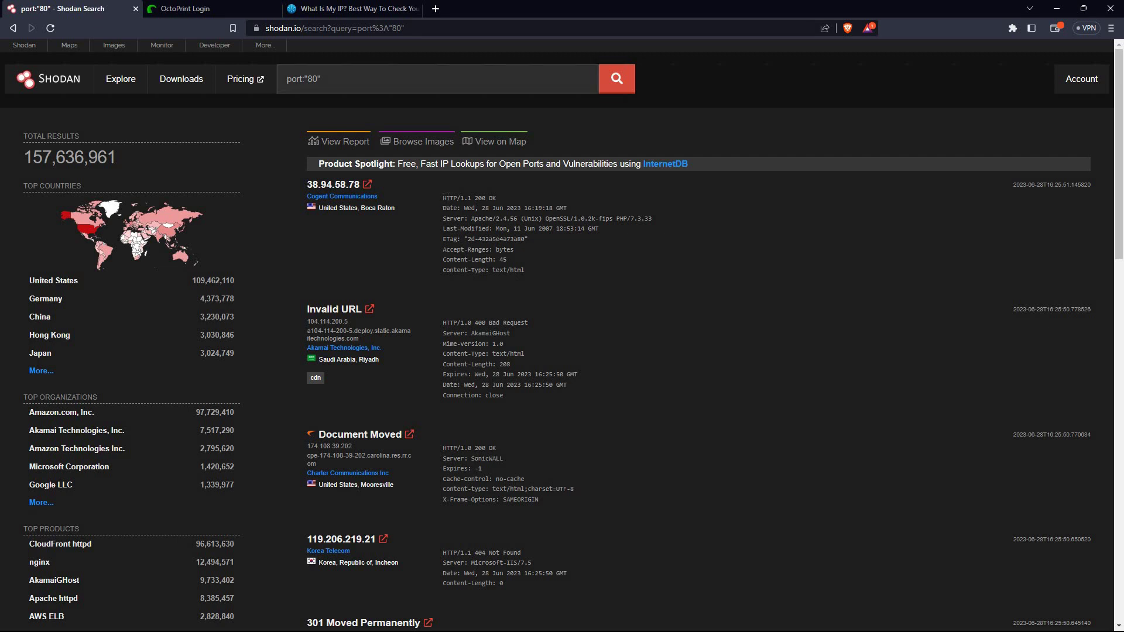
left_click_drag(442, 198, 497, 198)
left_click(435, 8)
type("ports")
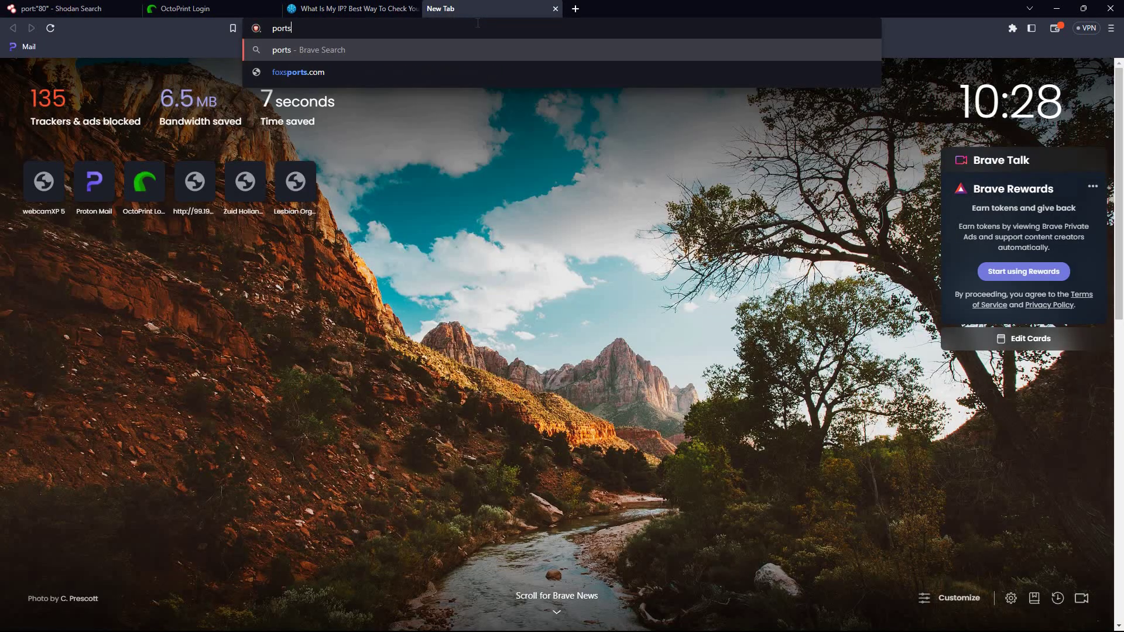
key("Return")
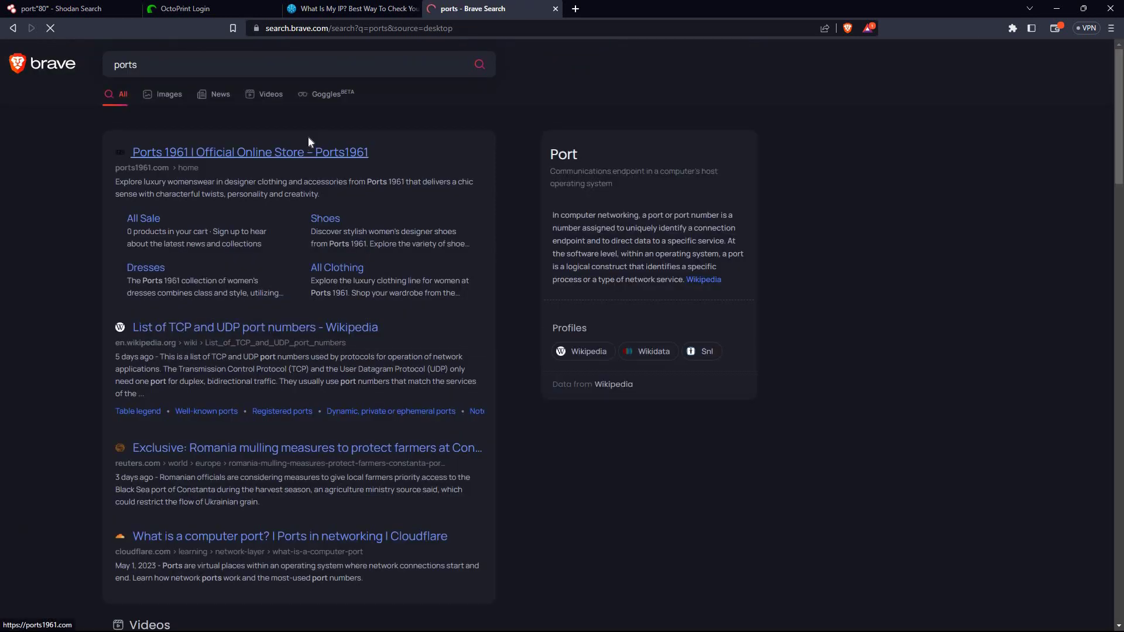
left_click(290, 156)
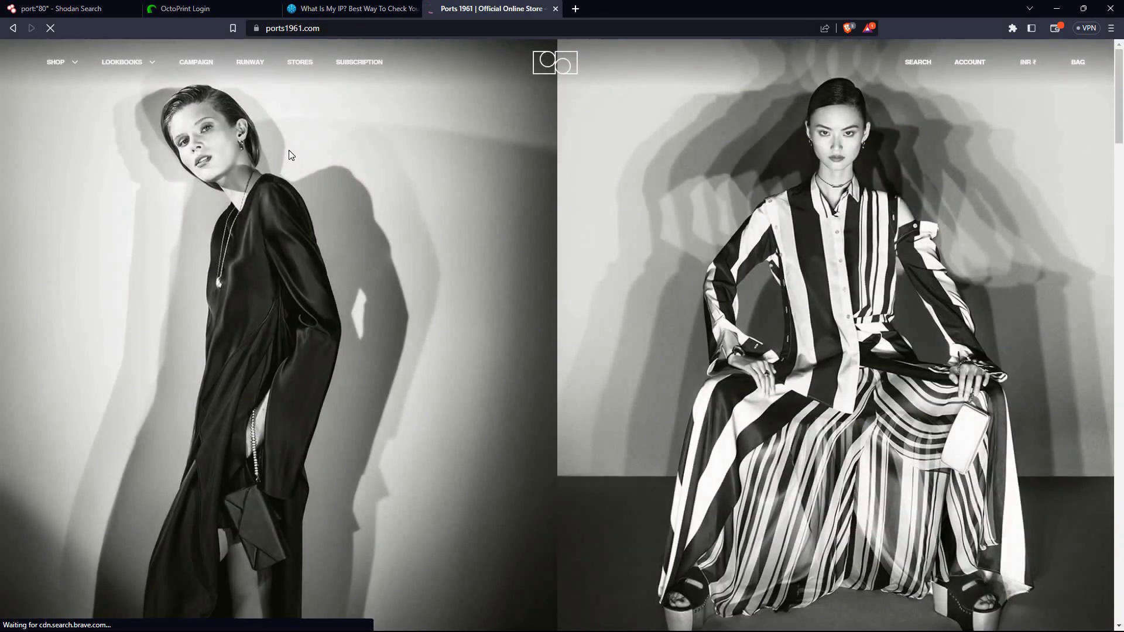
left_click(19, 28)
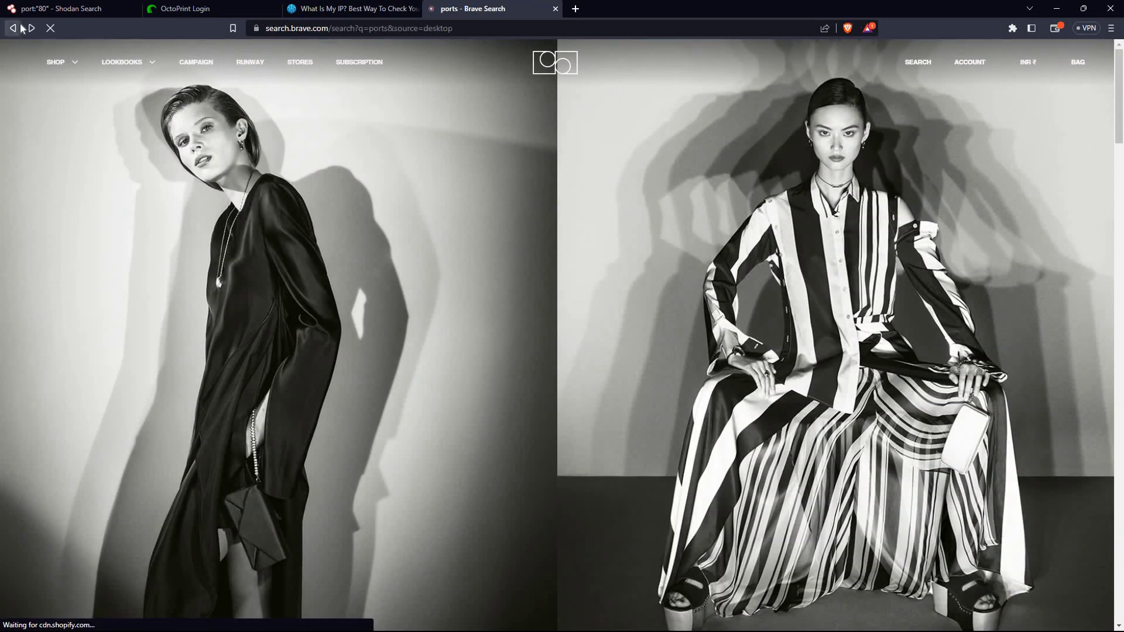
scroll(291, 252, "down", 5)
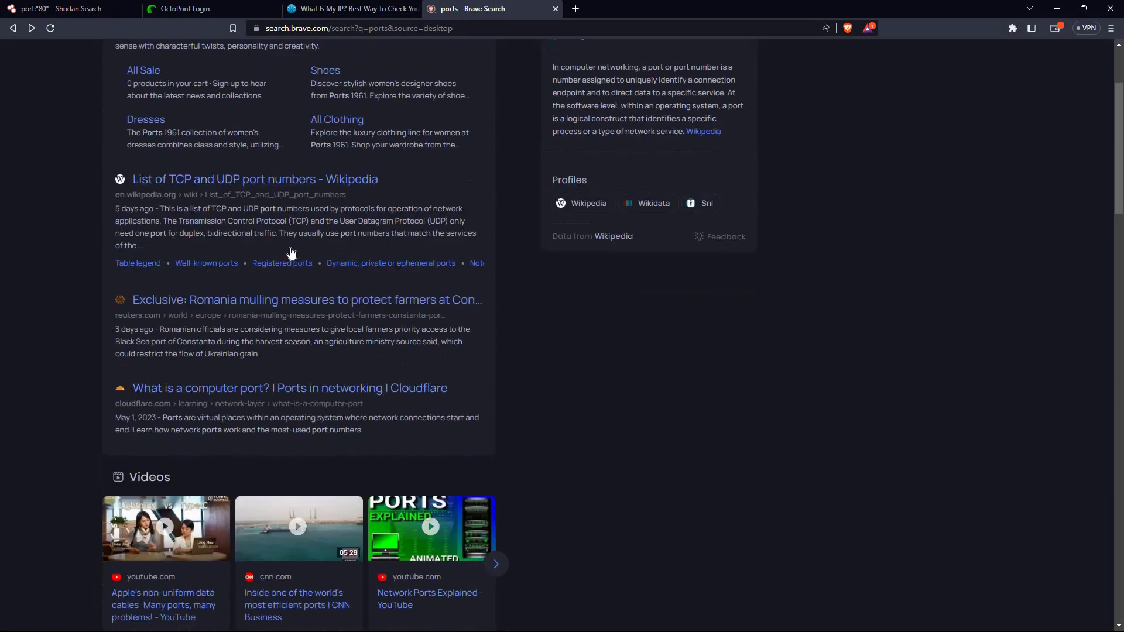
scroll(289, 247, "up", 5)
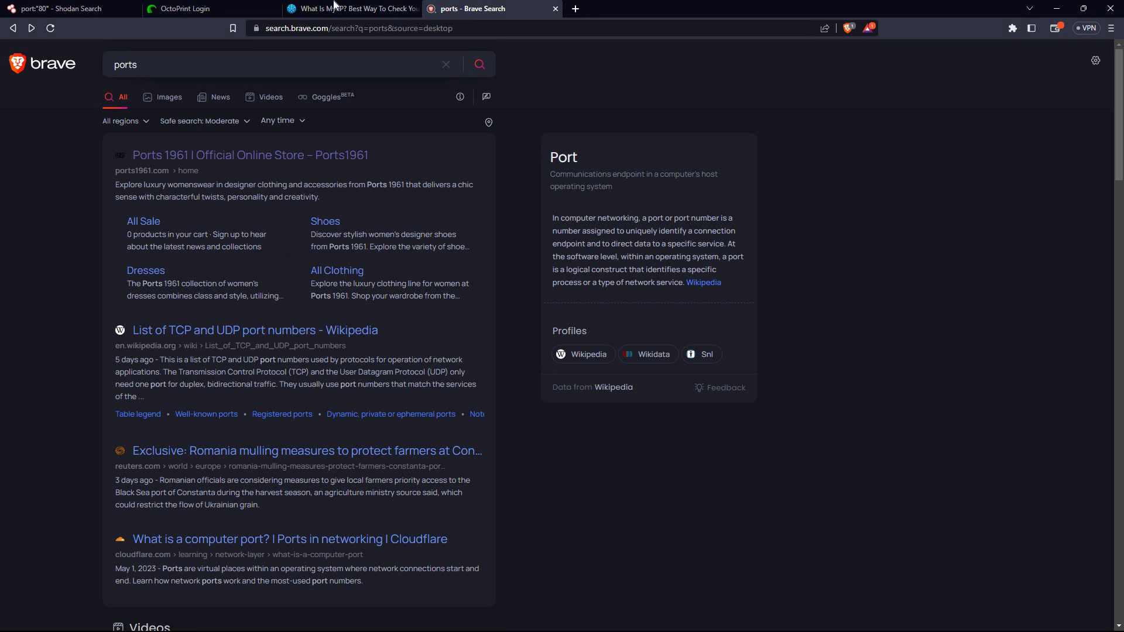
middle_click(504, 5)
left_click(439, 112)
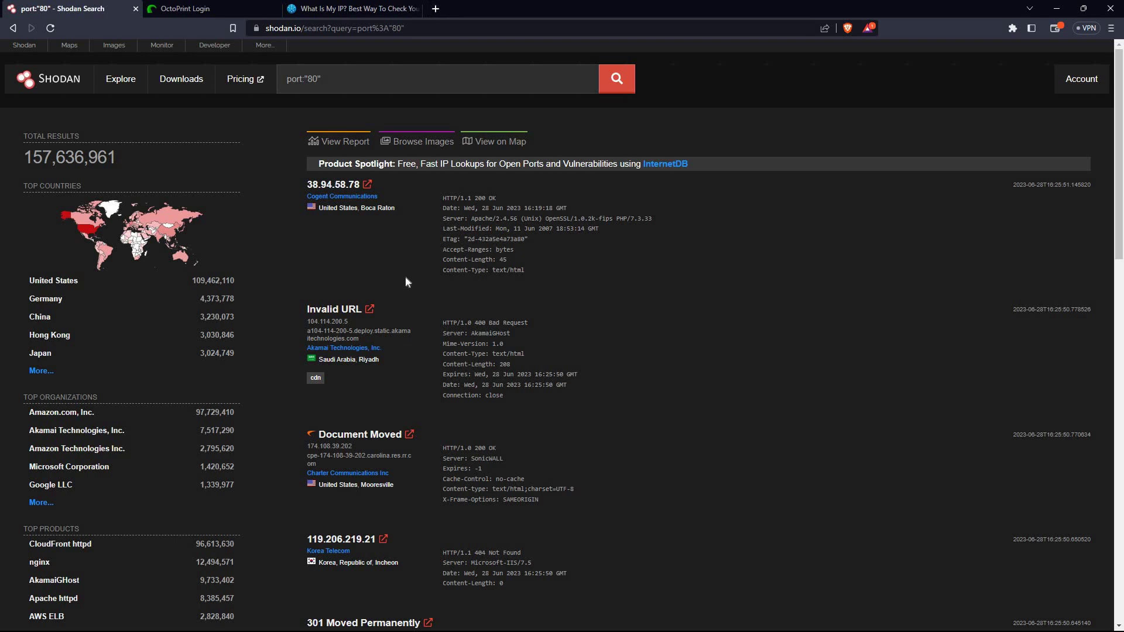
scroll(405, 275, "down", 1)
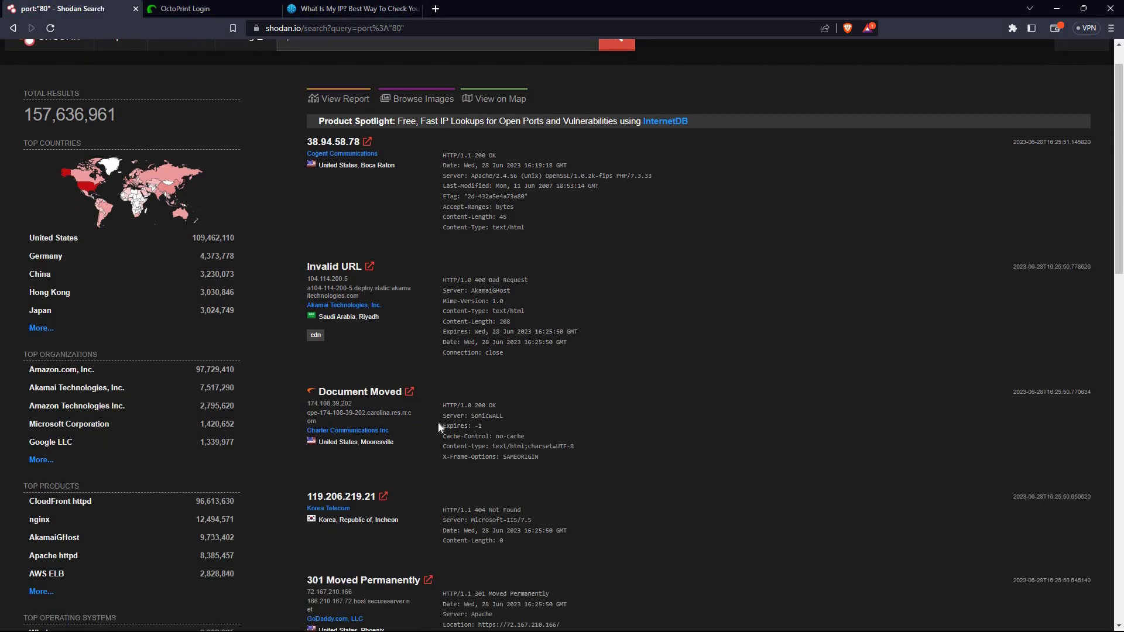
Open host 174.108.39.202 in a new tab and proceed past its certificate warning
right_click(410, 393)
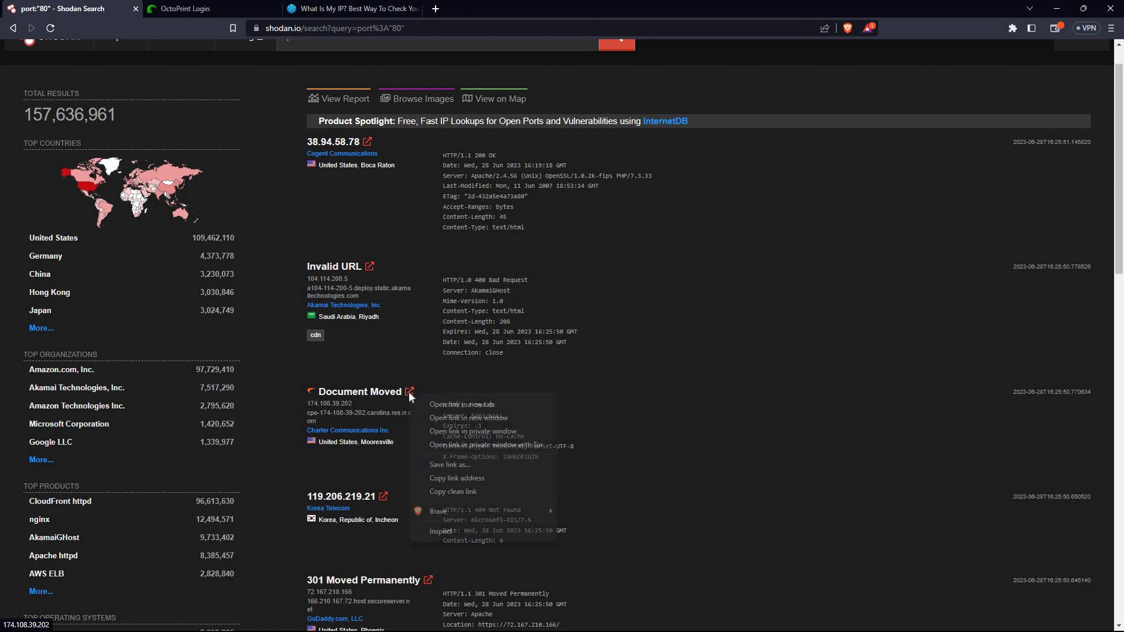
left_click(454, 404)
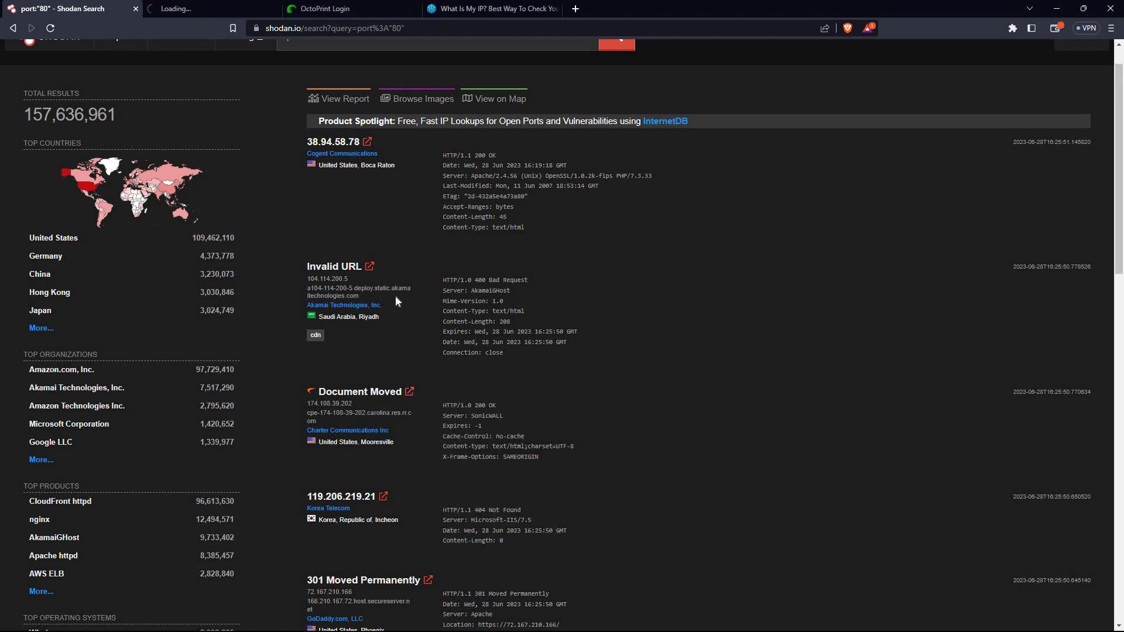
left_click(183, 7)
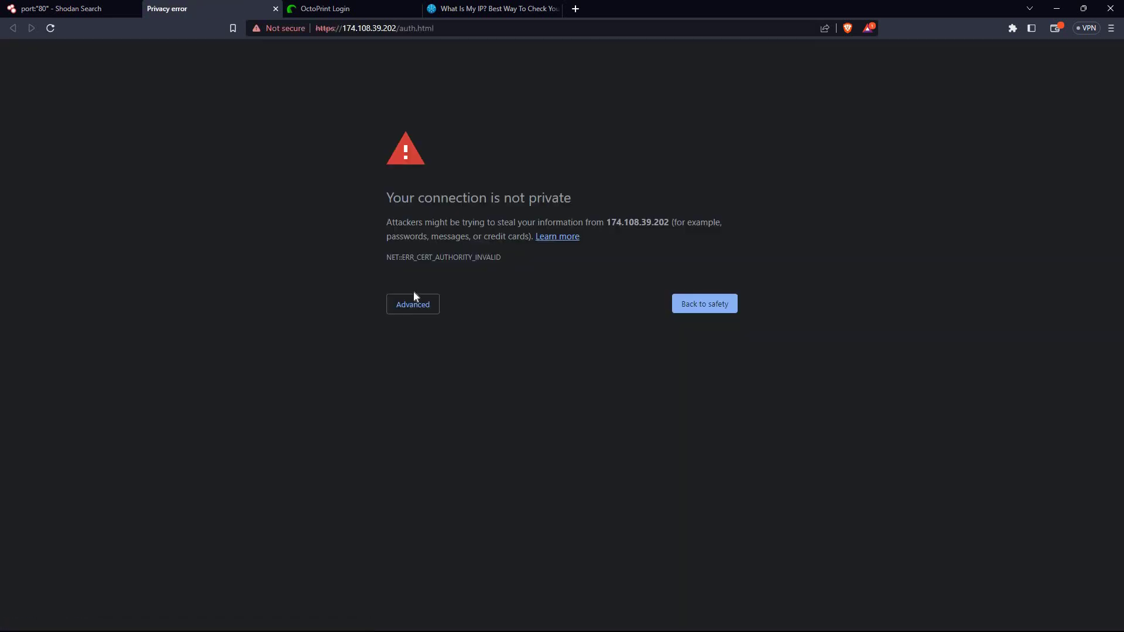
left_click(413, 301)
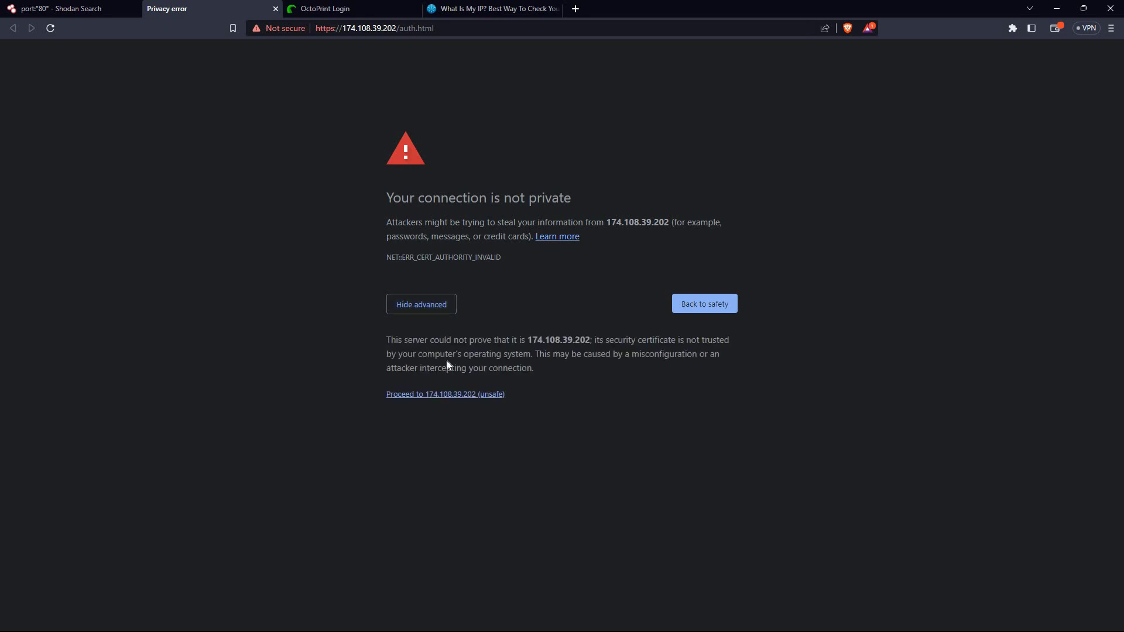
left_click(453, 395)
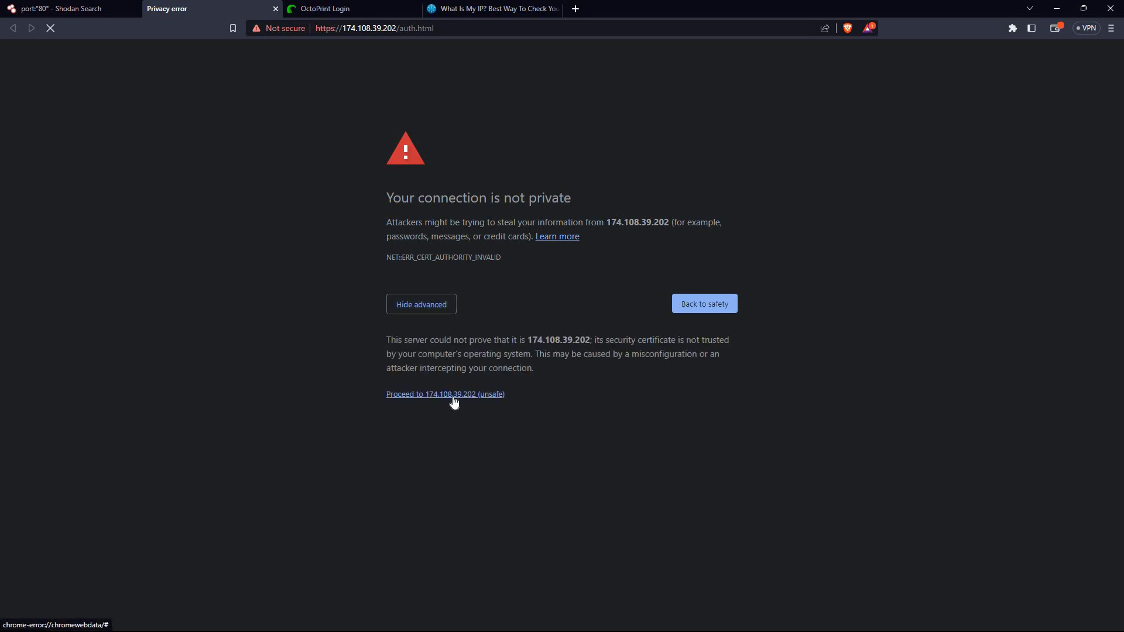
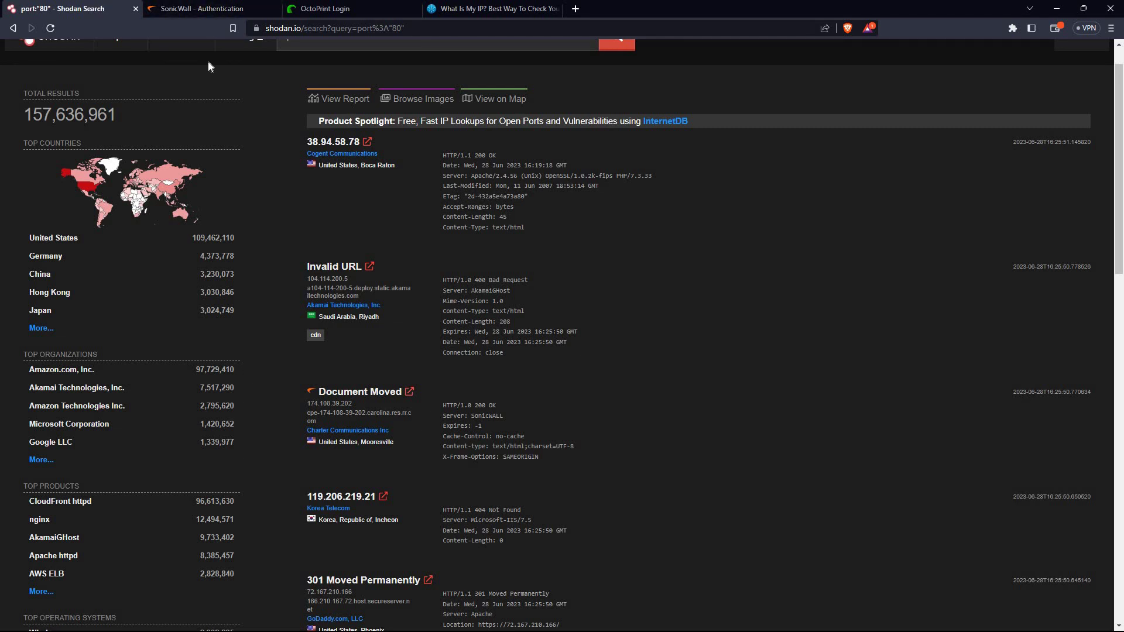
scroll(208, 61, "up", 1)
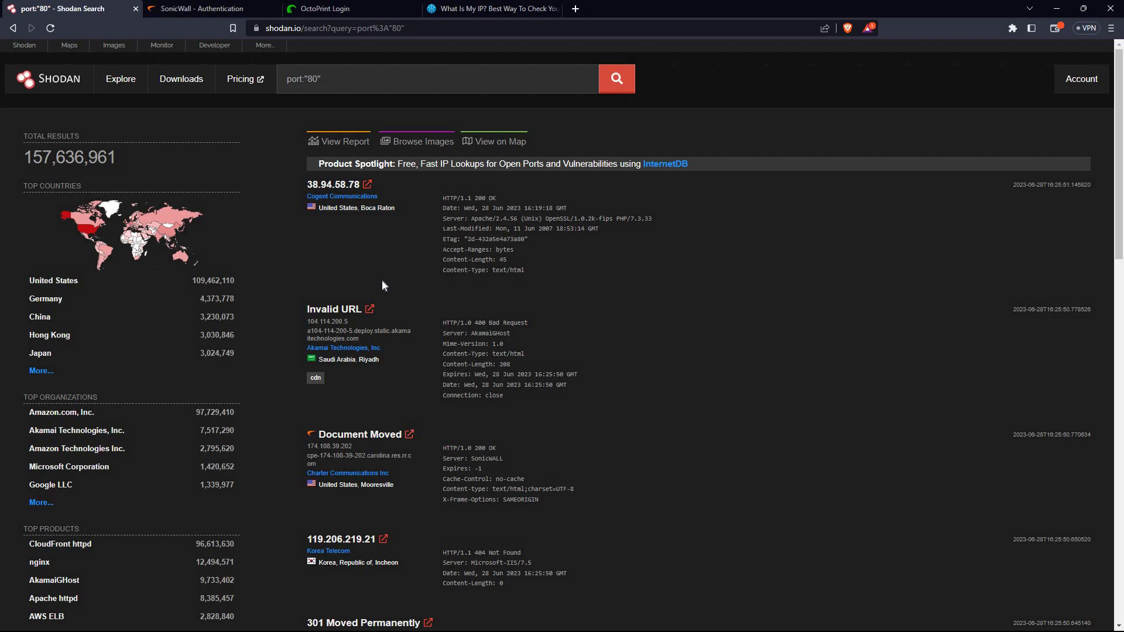
Open the 'Invalid URL' result for 104.114.200.5 in a new tab and switch to it
scroll(383, 283, "down", 4)
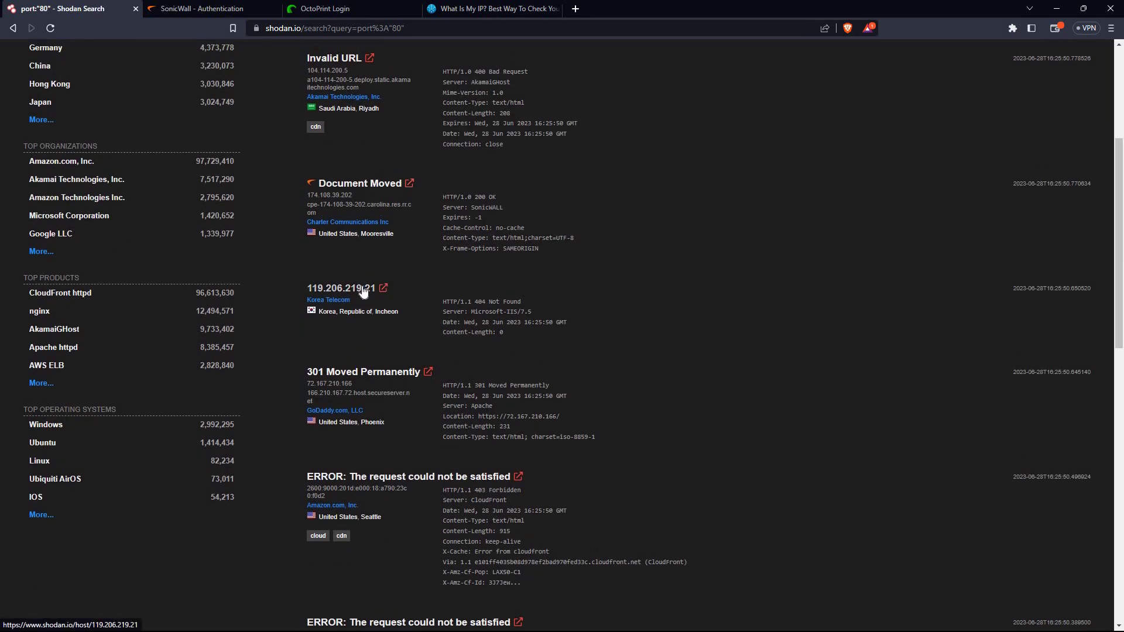
scroll(362, 287, "up", 2)
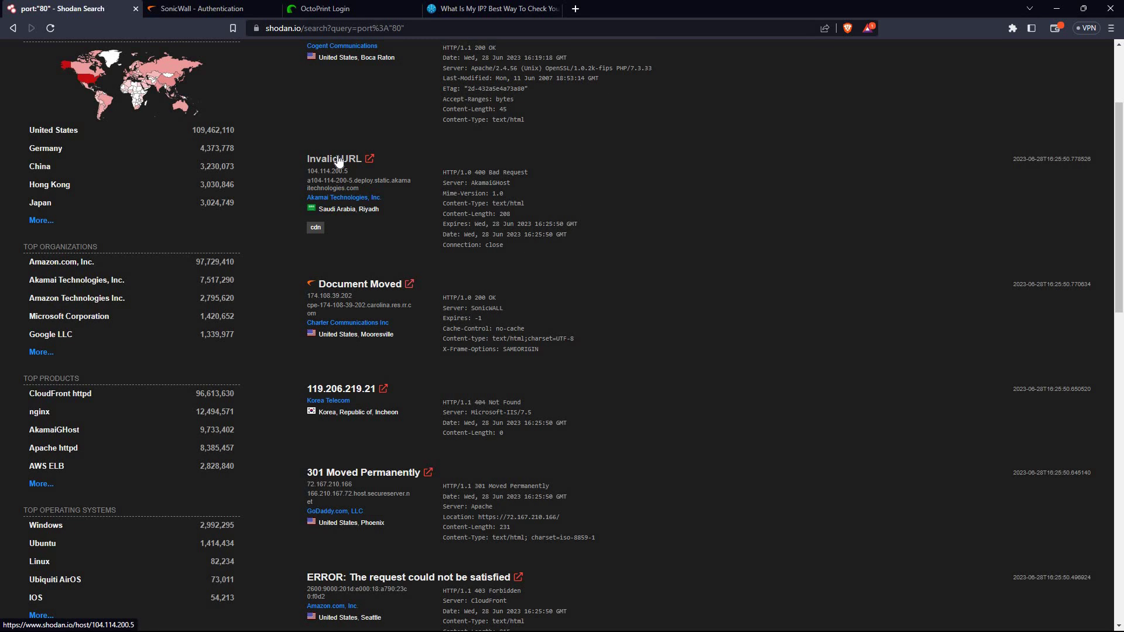
right_click(337, 161)
left_click(393, 167)
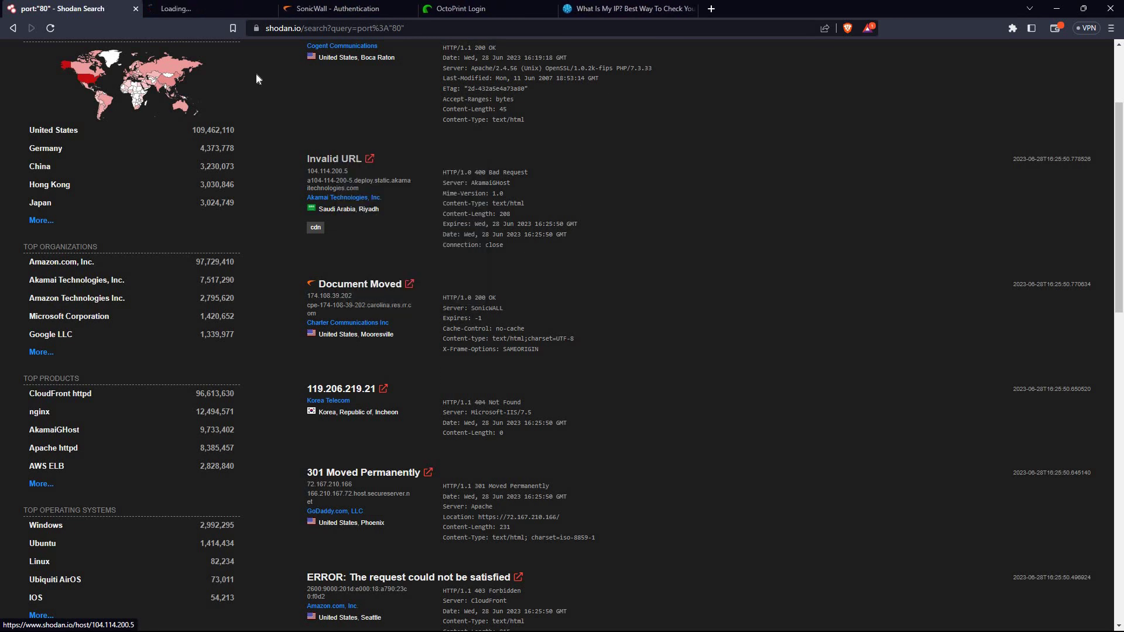
left_click(214, 7)
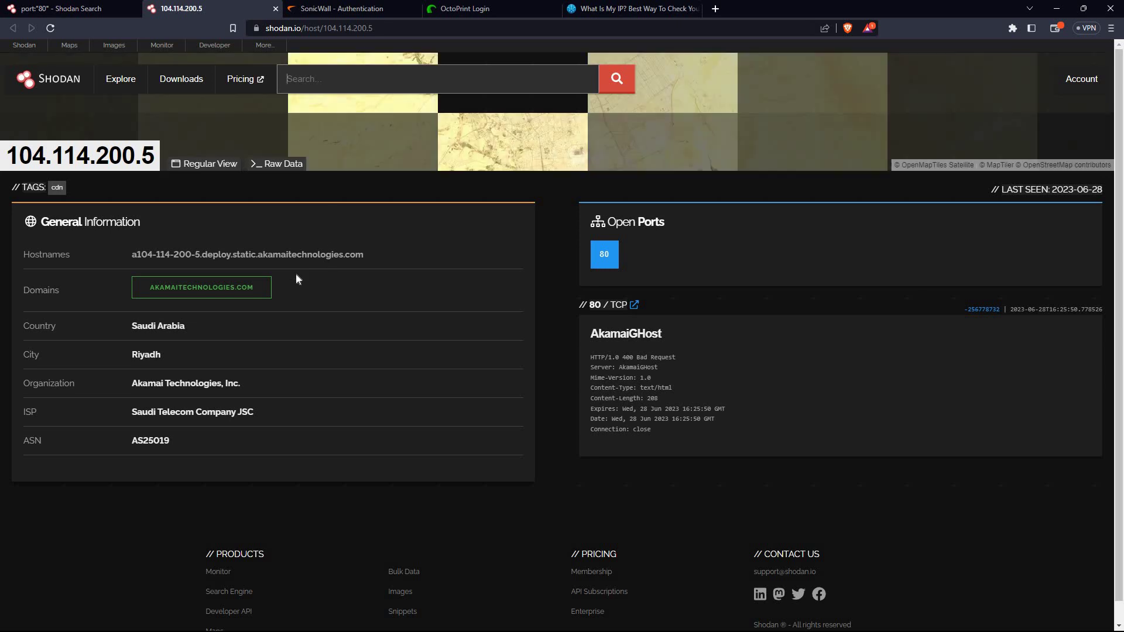
scroll(297, 274, "down", 1)
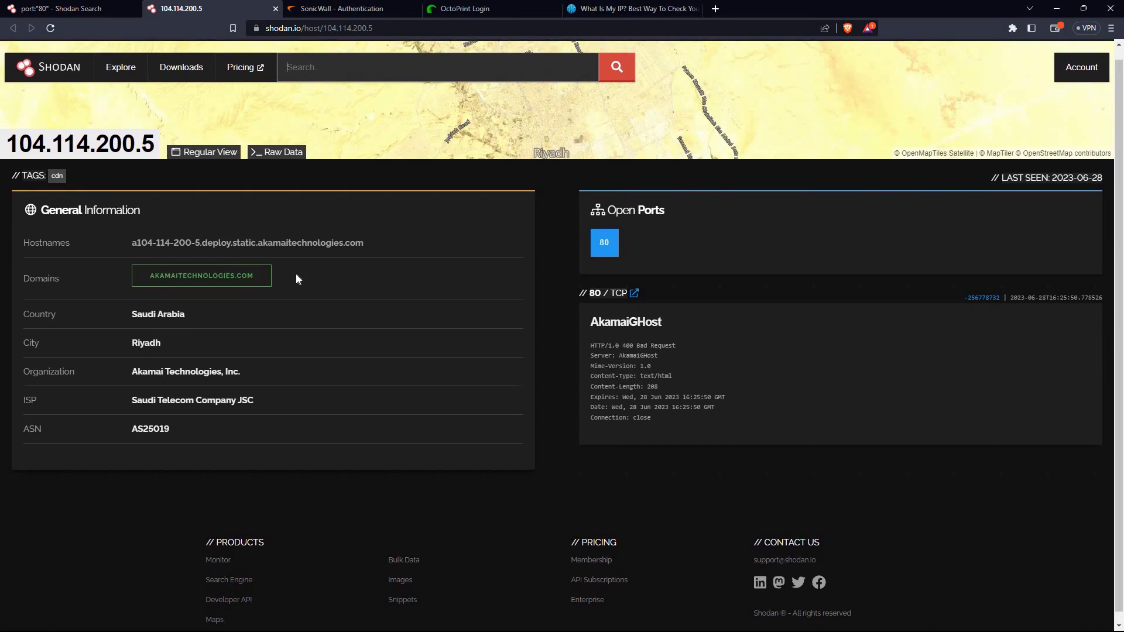
scroll(296, 273, "down", 1)
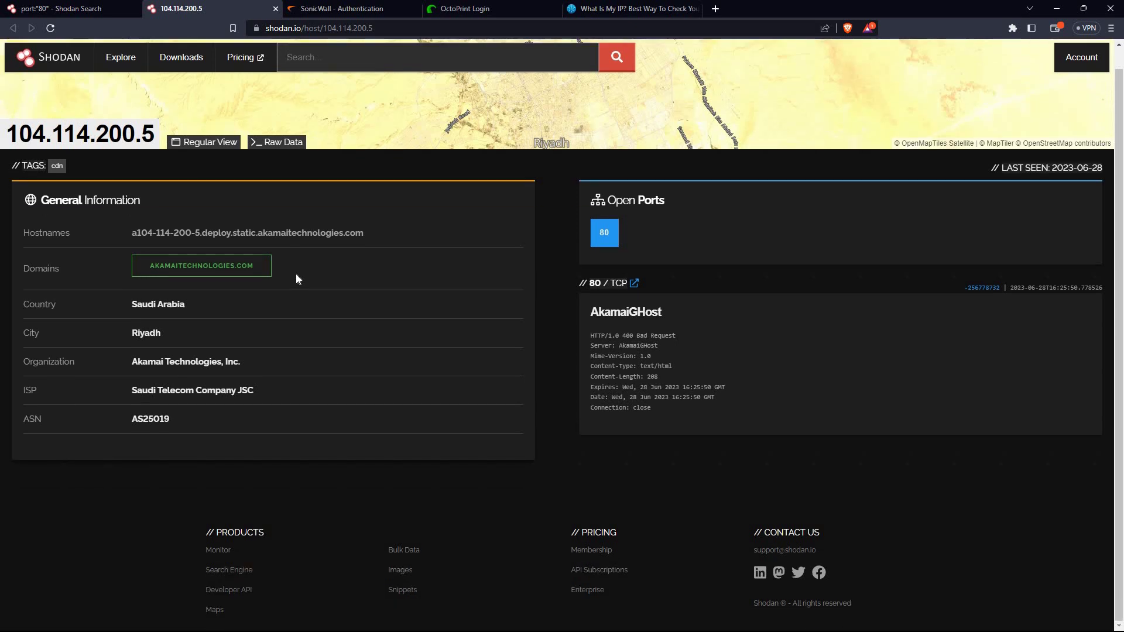
left_click(58, 8)
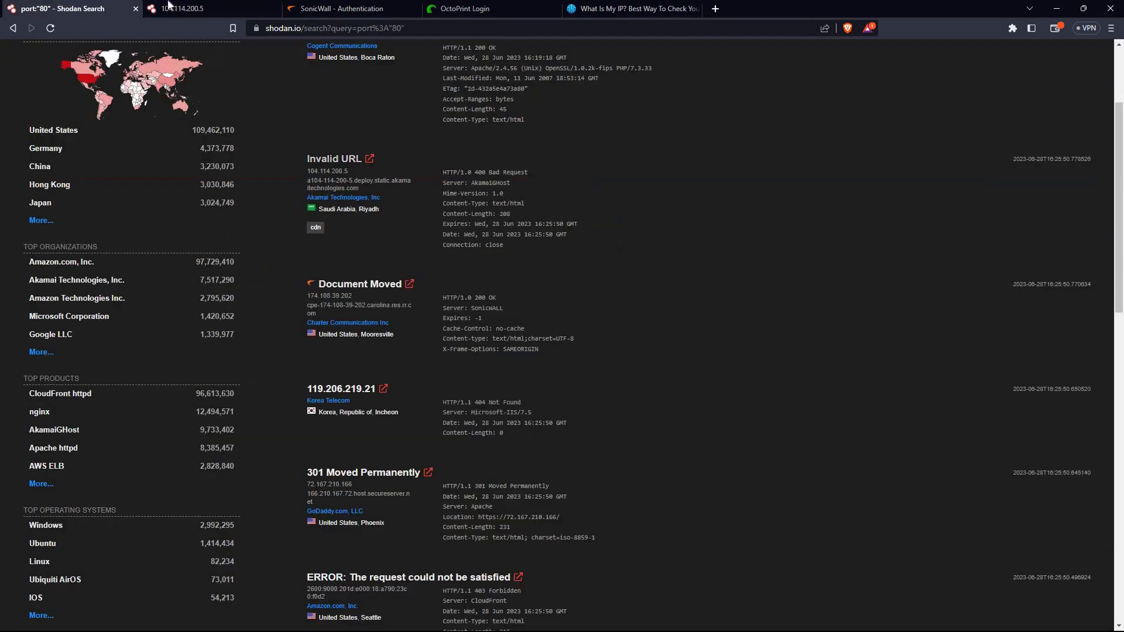
left_click(181, 8)
left_click(246, 5)
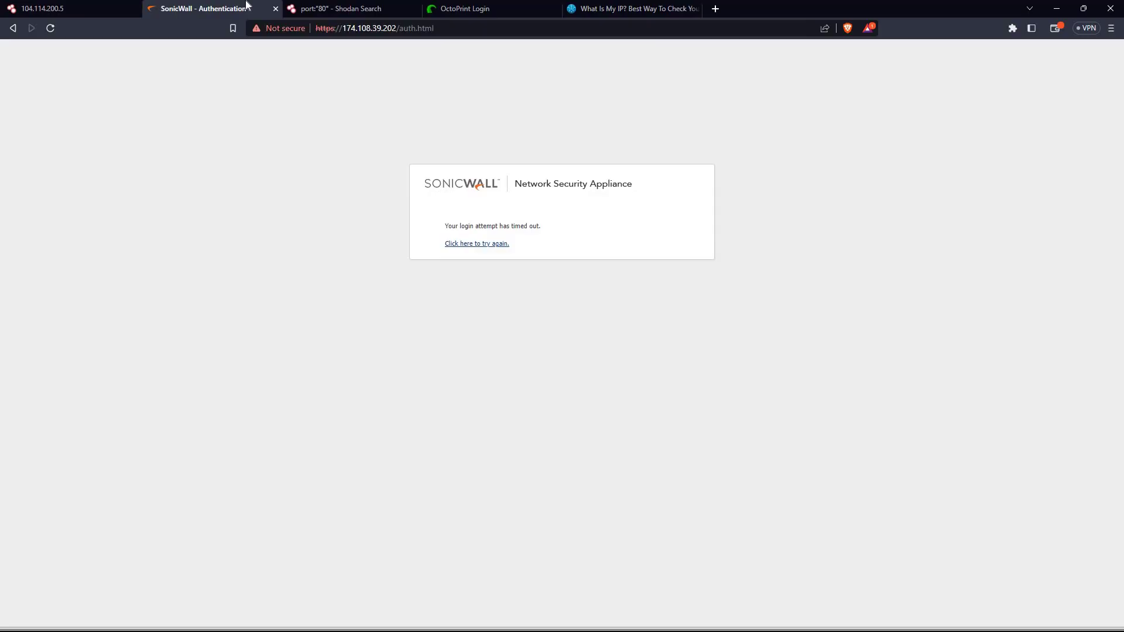
left_click_drag(378, 4, 159, 4)
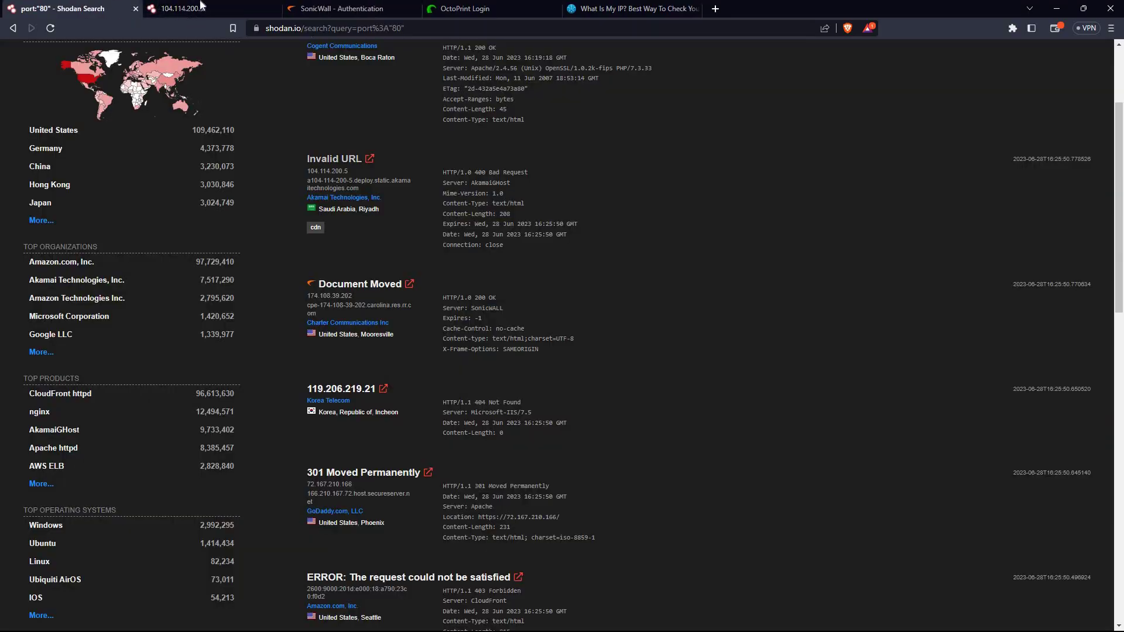
left_click(200, 5)
left_click(353, 59)
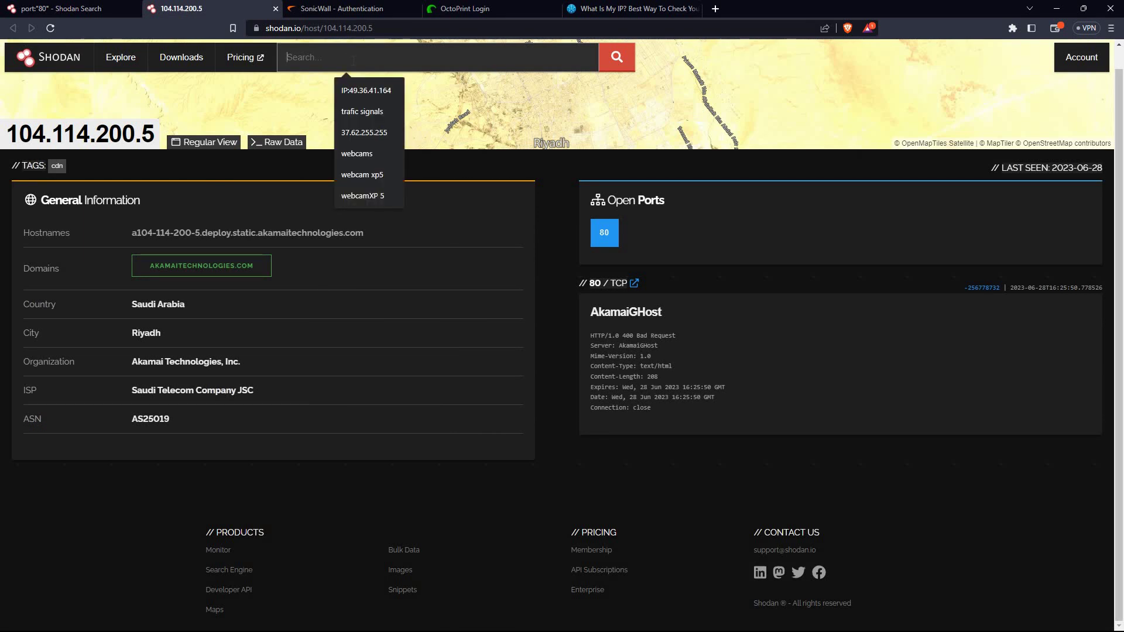
left_click(59, 8)
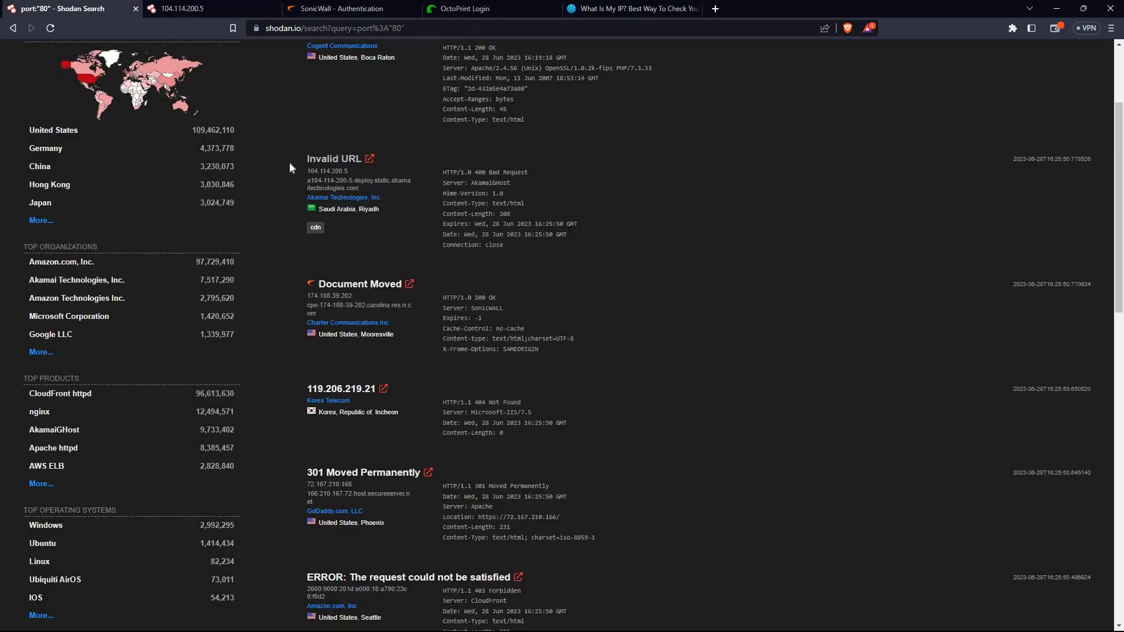
scroll(285, 205, "up", 3)
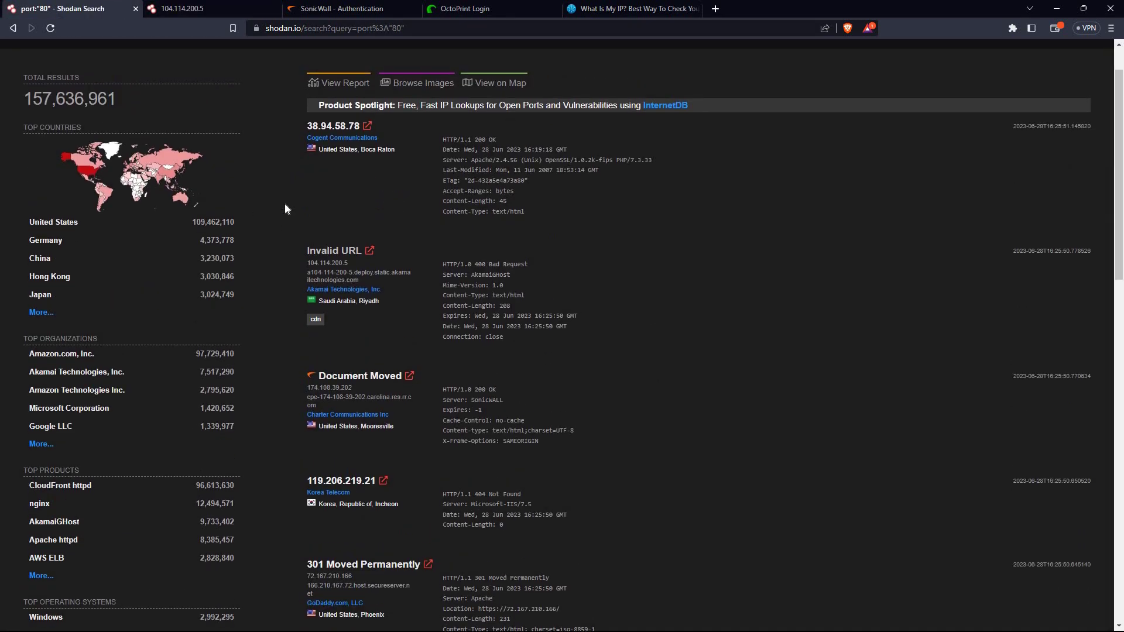
scroll(285, 205, "down", 5)
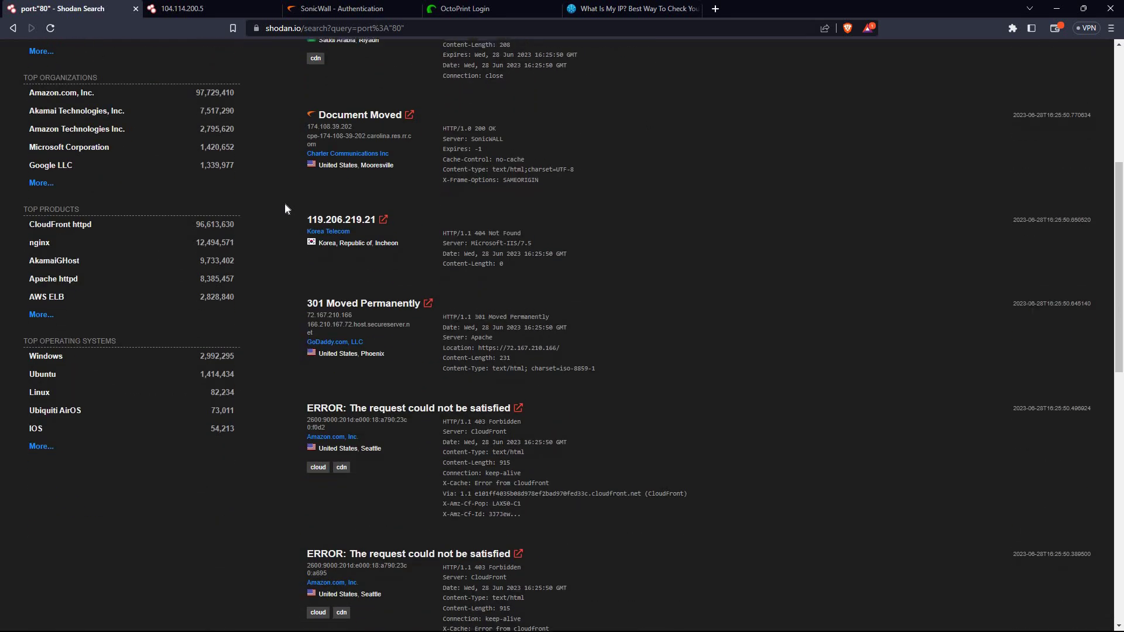
scroll(285, 205, "up", 5)
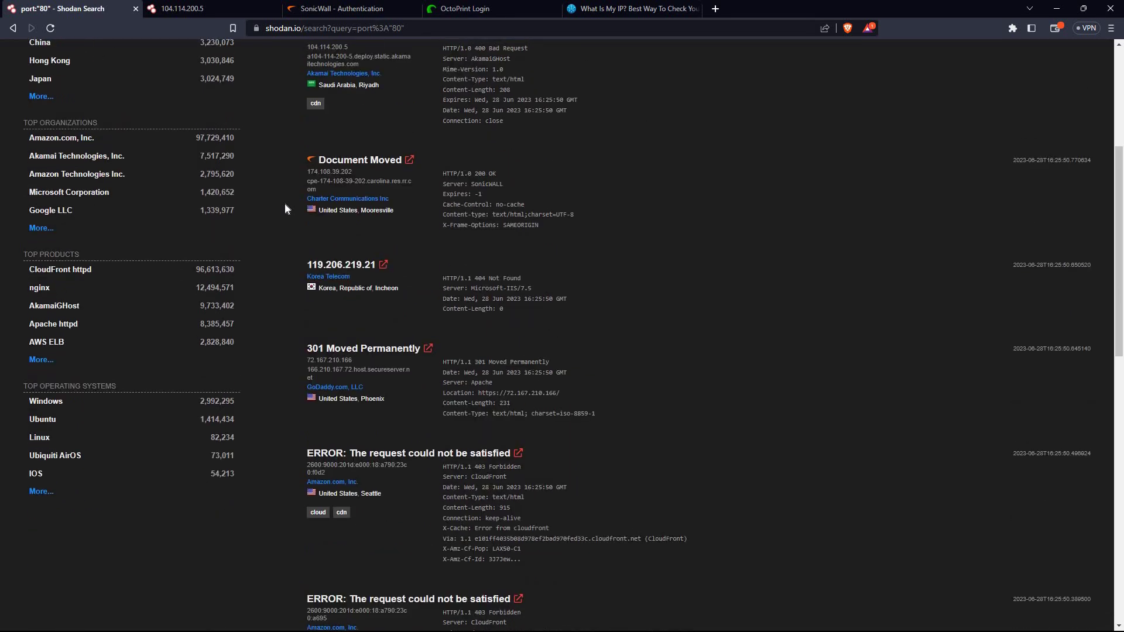
left_click(199, 6)
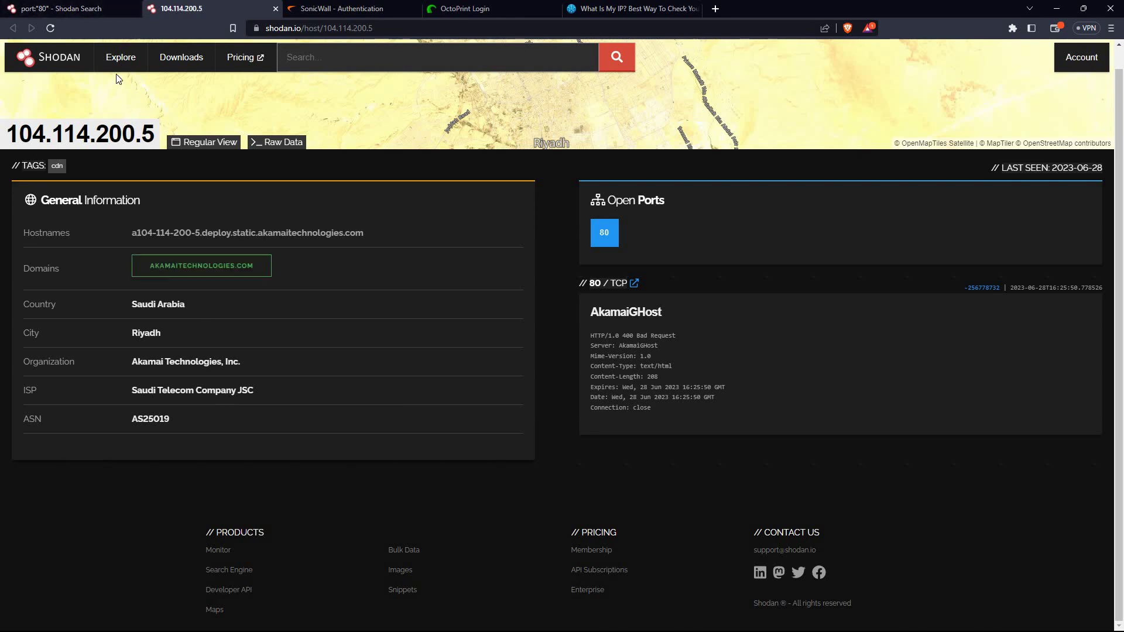
Run a Shodan search for 'netgear'
left_click(330, 52)
type("netgear")
key("Return")
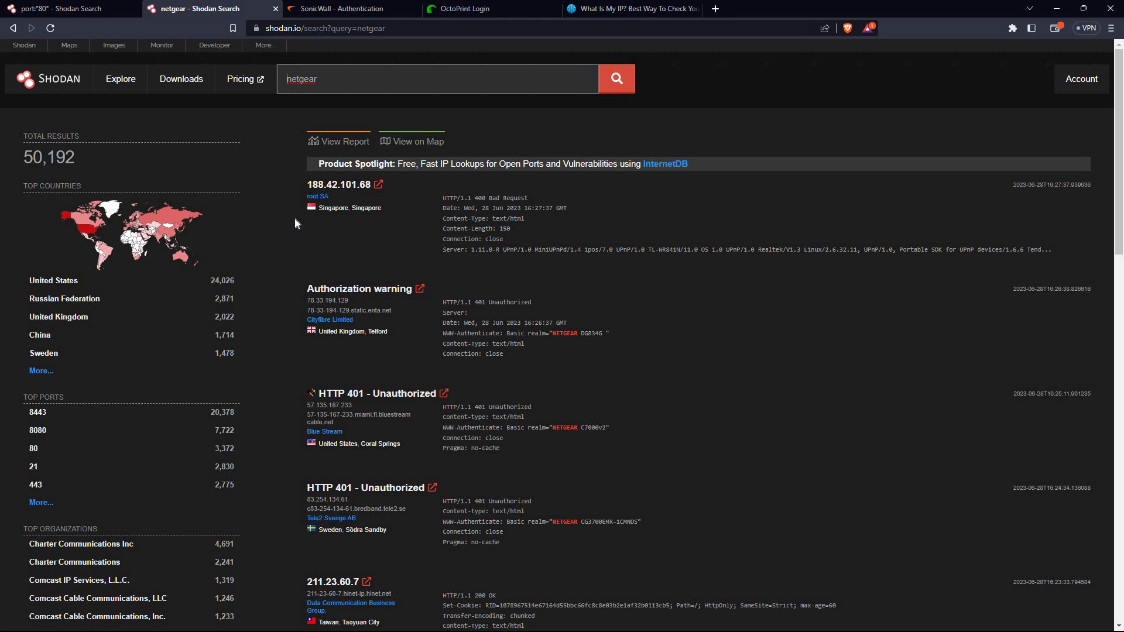
Highlight the 50,192 total results count and review the country and port breakdowns
scroll(295, 221, "down", 2)
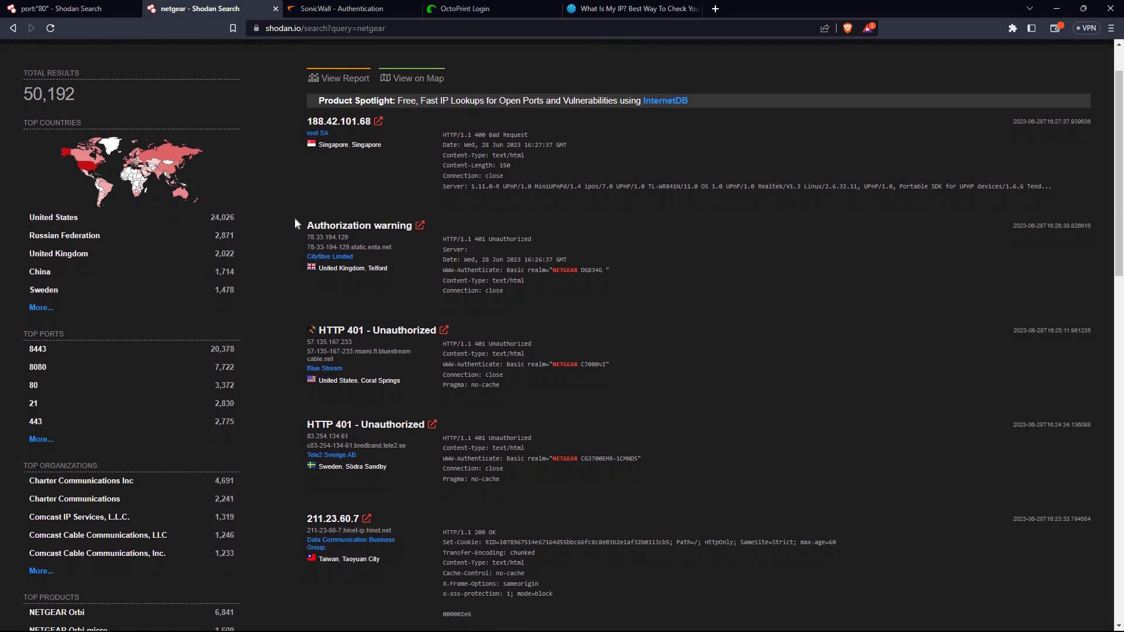
scroll(295, 221, "down", 1)
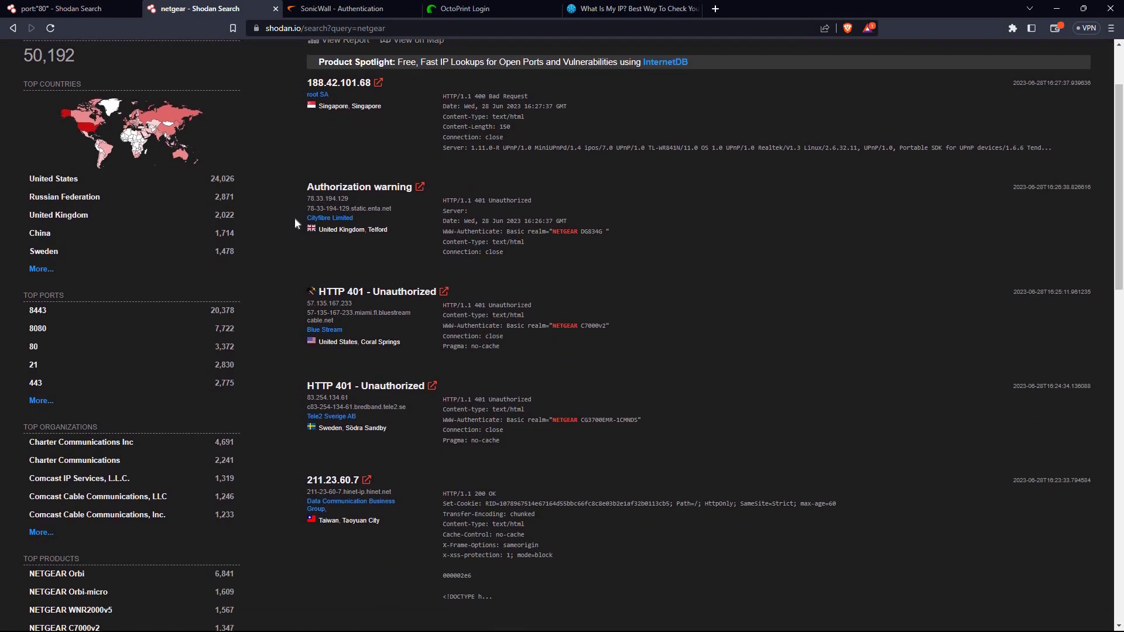
scroll(295, 218, "up", 3)
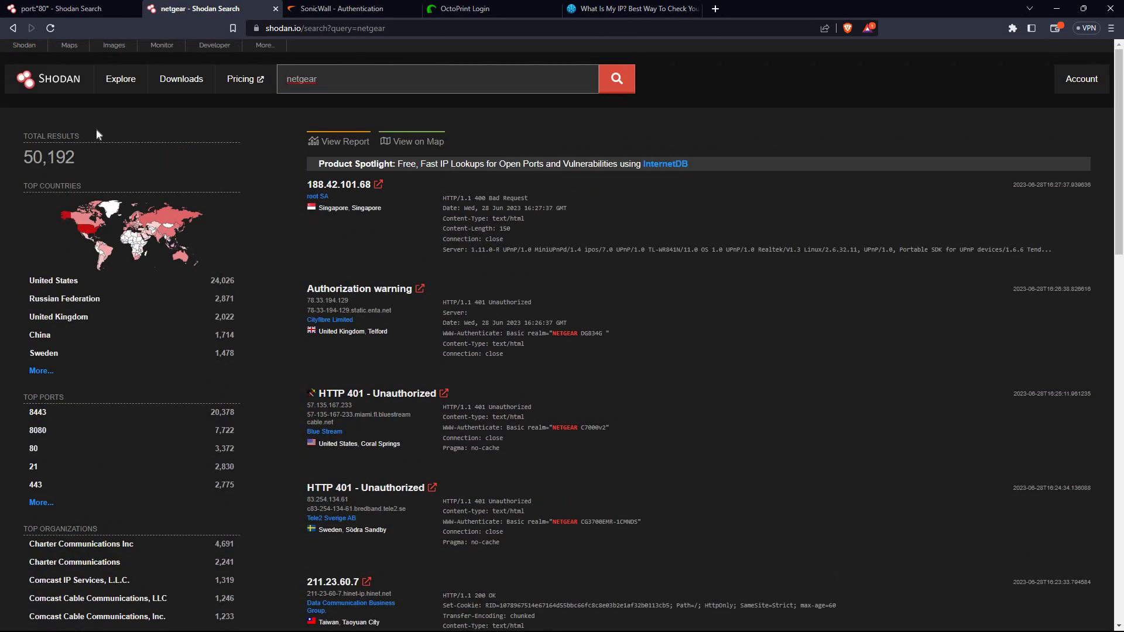
left_click_drag(81, 154, 8, 157)
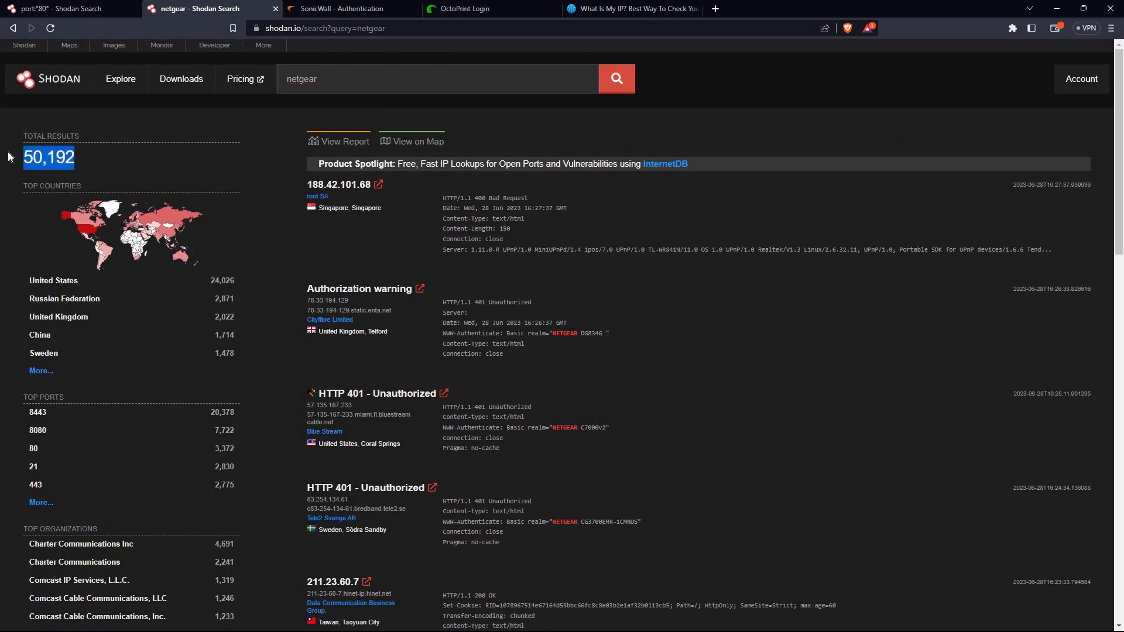
left_click(82, 156)
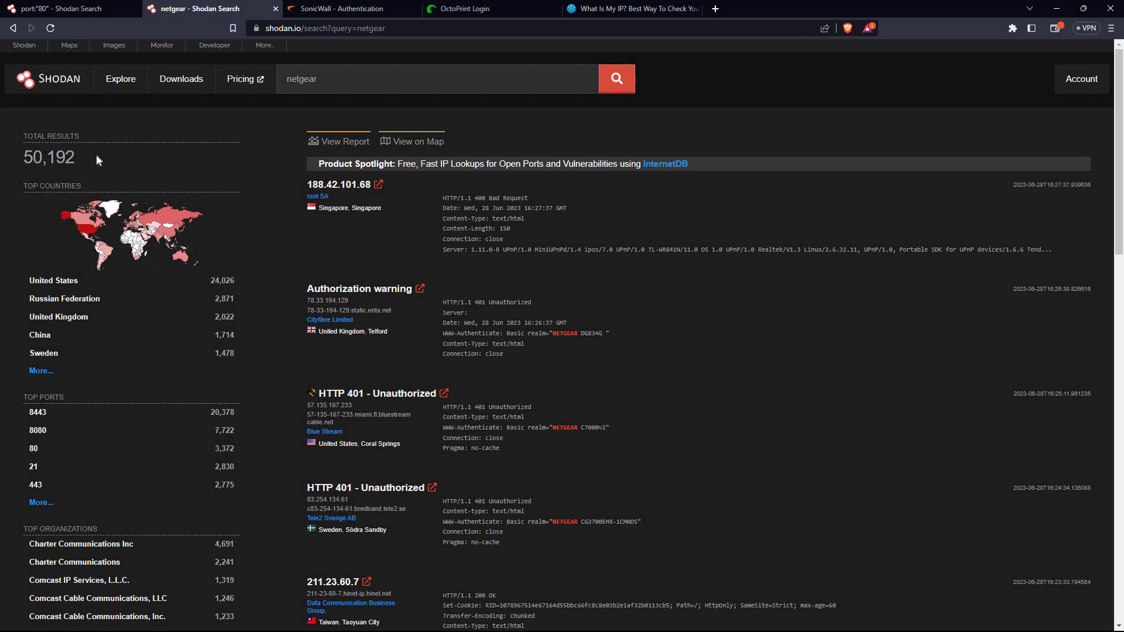
left_click_drag(78, 154, 16, 156)
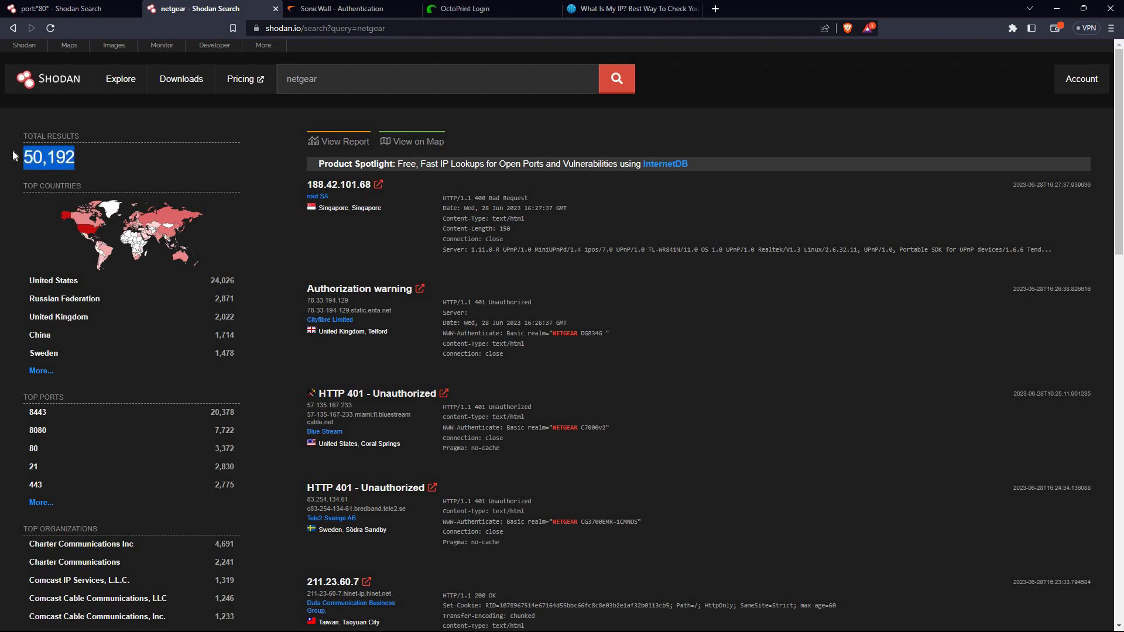
left_click(147, 146)
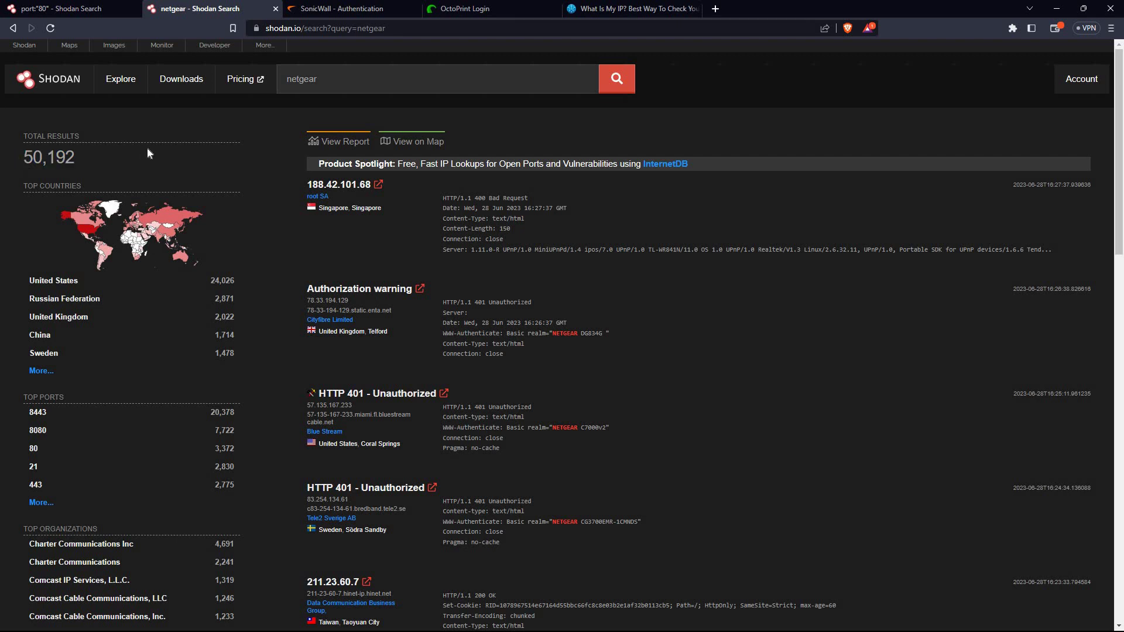
scroll(113, 168, "down", 1)
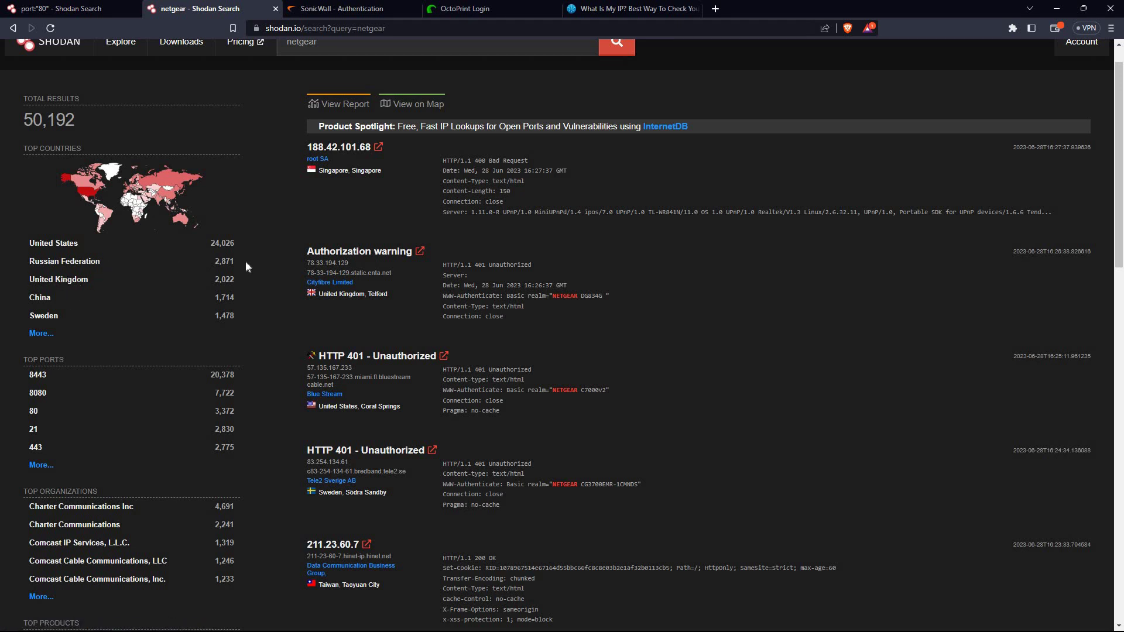
left_click(48, 335)
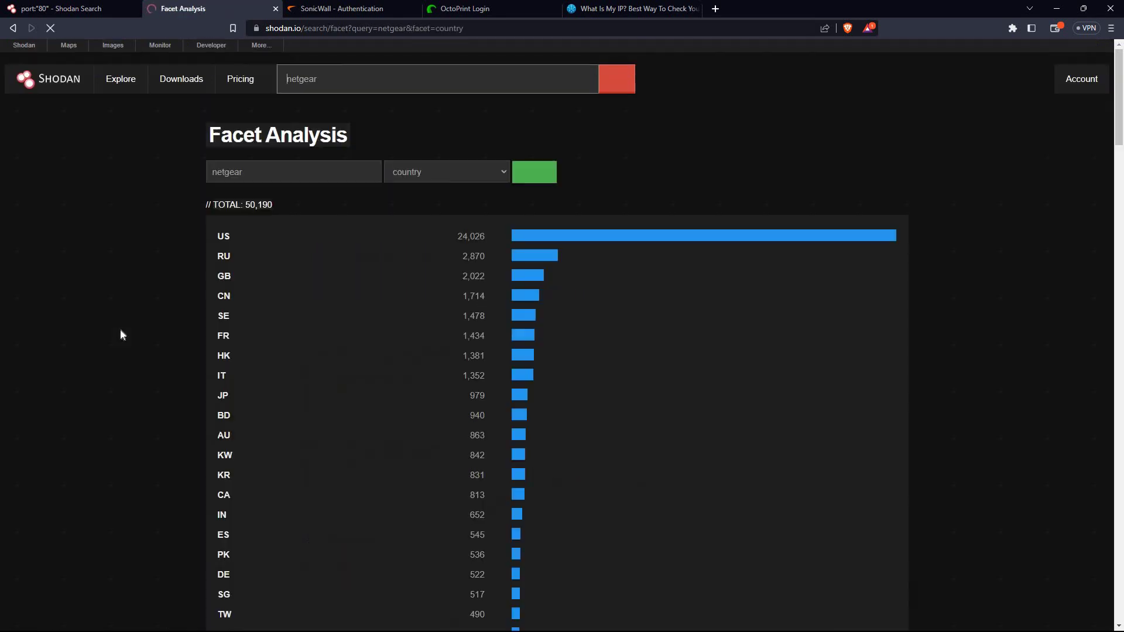
scroll(358, 319, "down", 1)
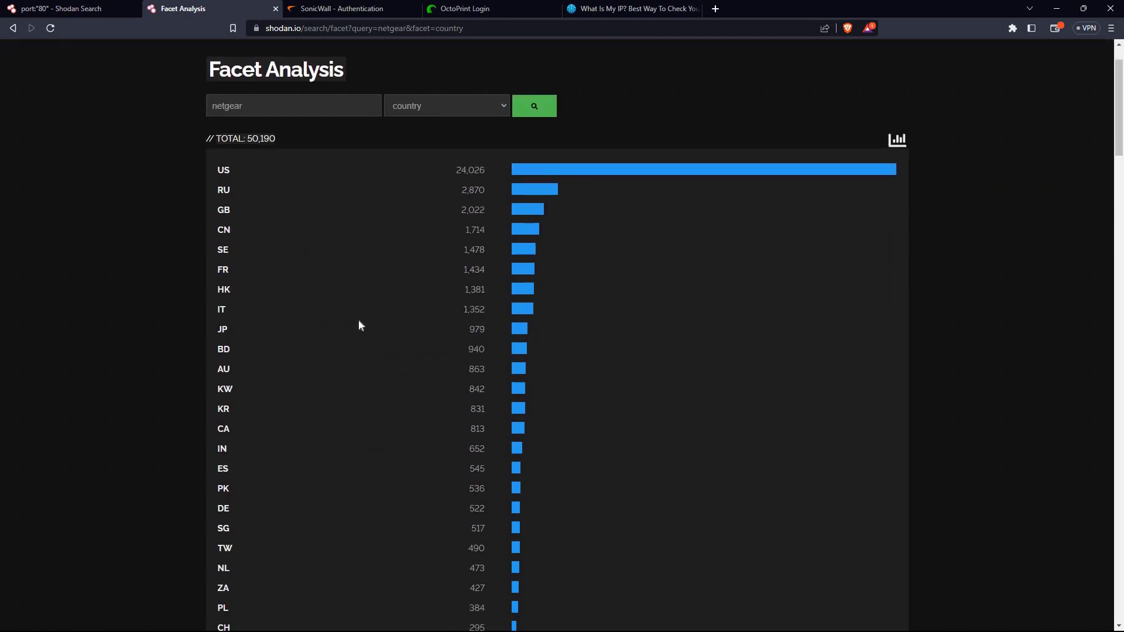
scroll(359, 318, "down", 1)
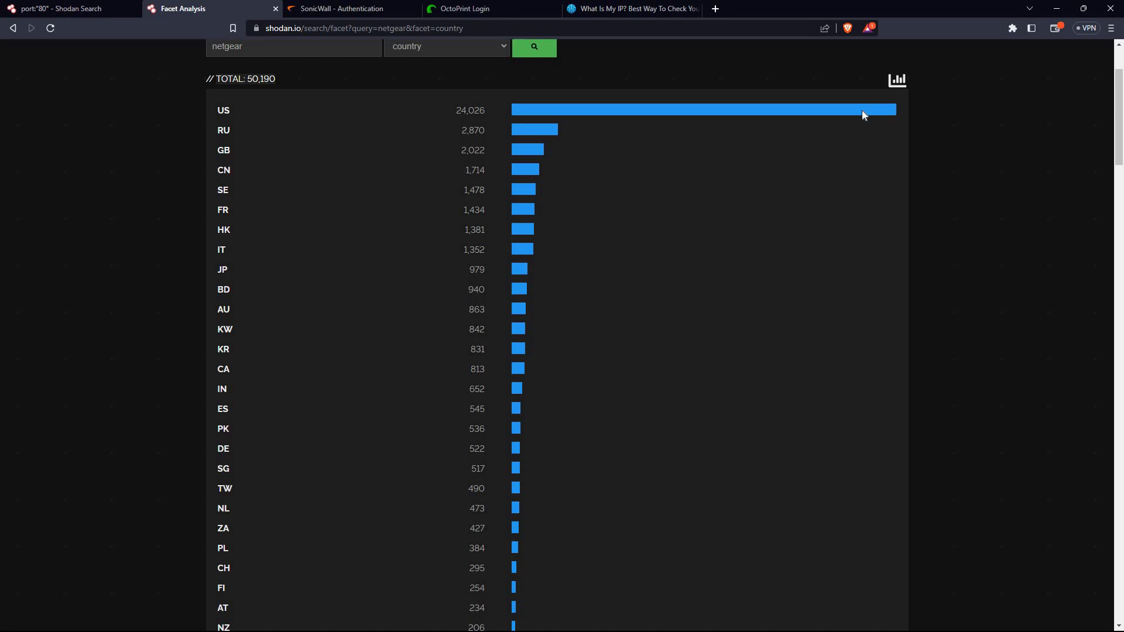
scroll(546, 111, "down", 3)
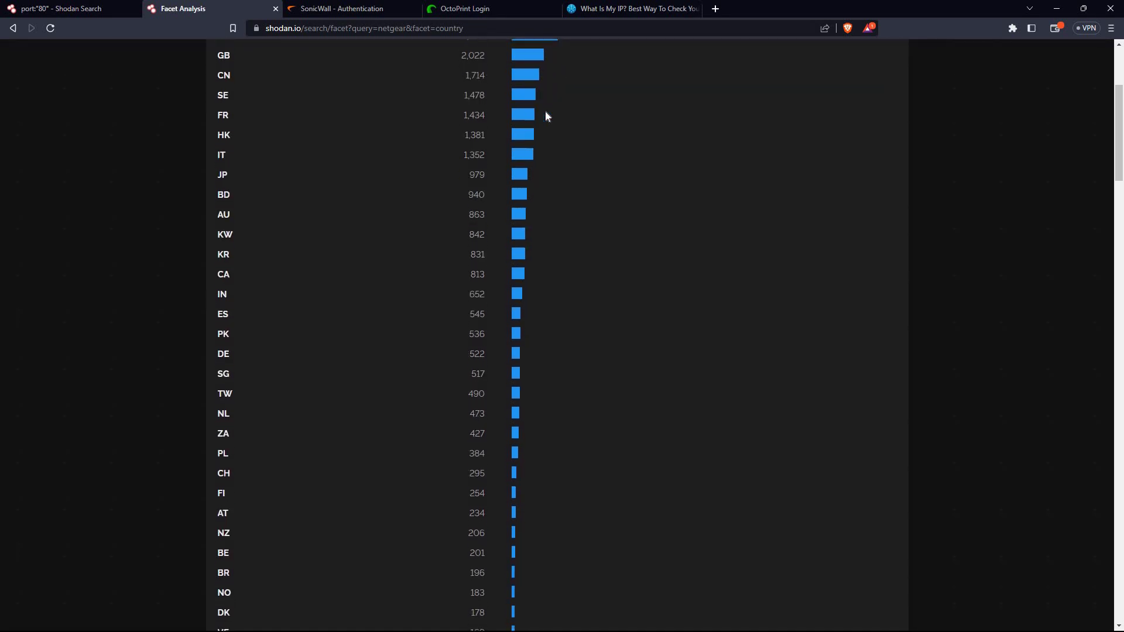
scroll(545, 116, "down", 10)
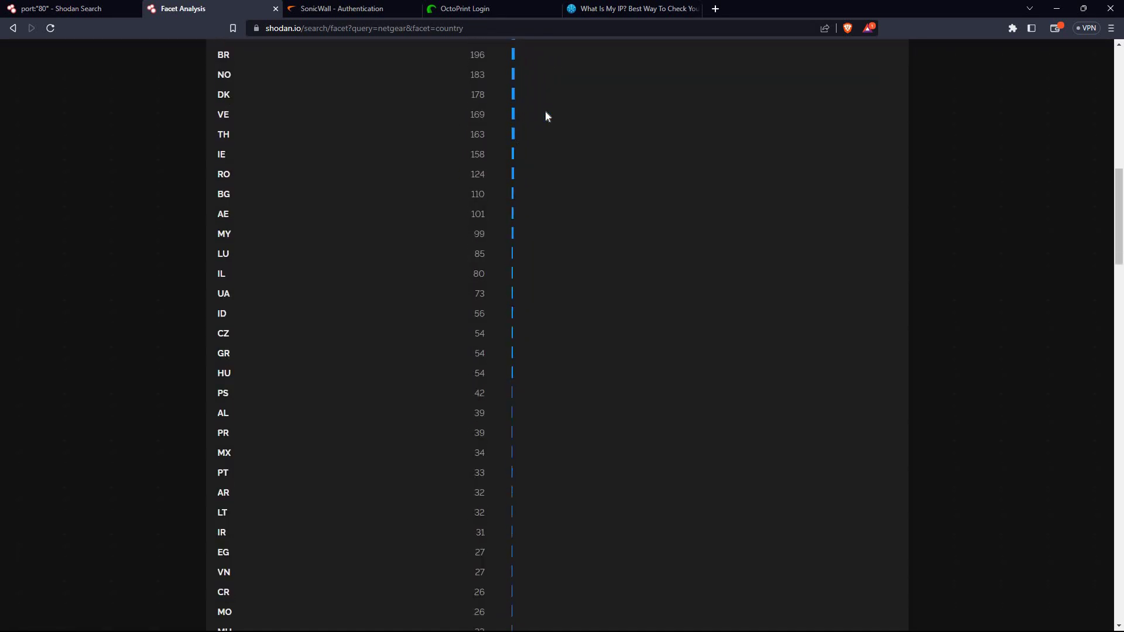
scroll(546, 116, "down", 10)
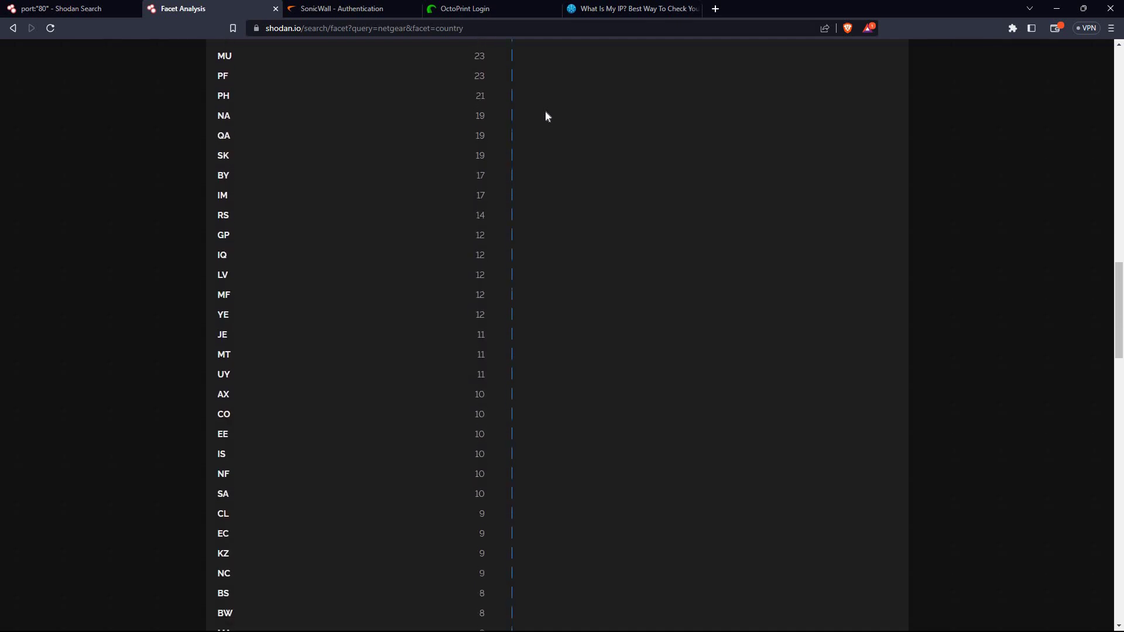
scroll(546, 116, "down", 10)
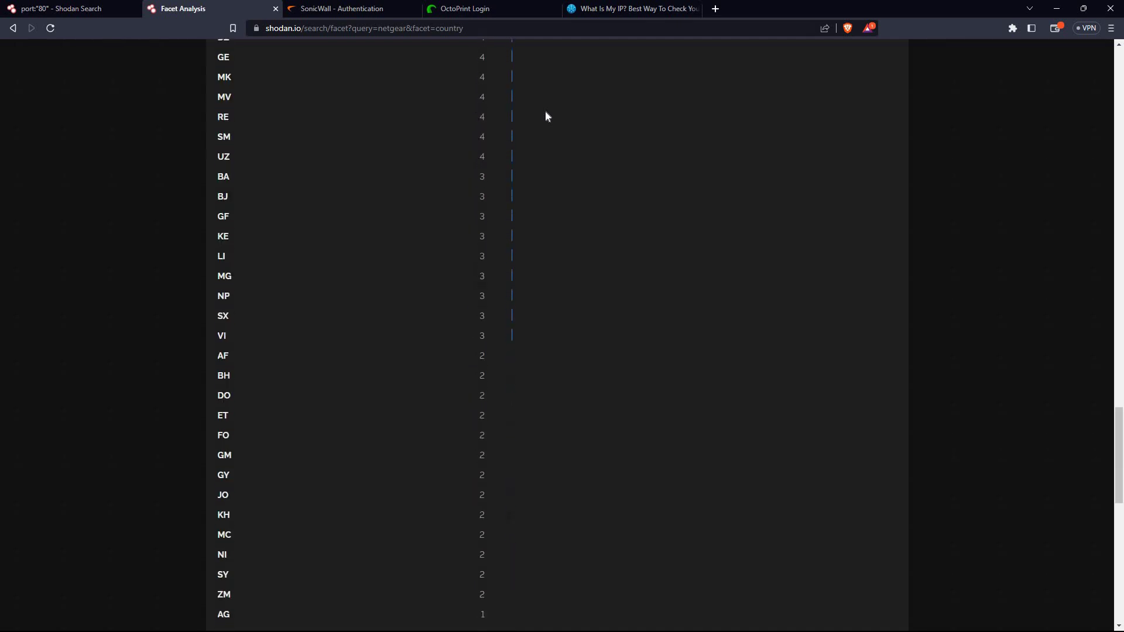
scroll(545, 116, "down", 4)
scroll(545, 116, "up", 14)
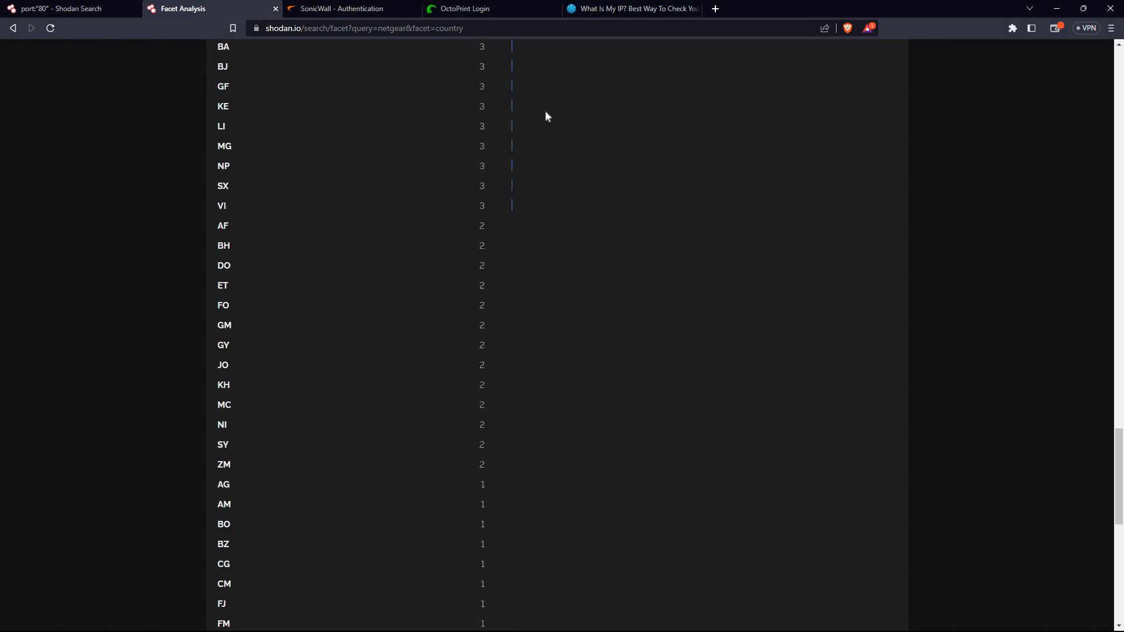
scroll(546, 116, "up", 18)
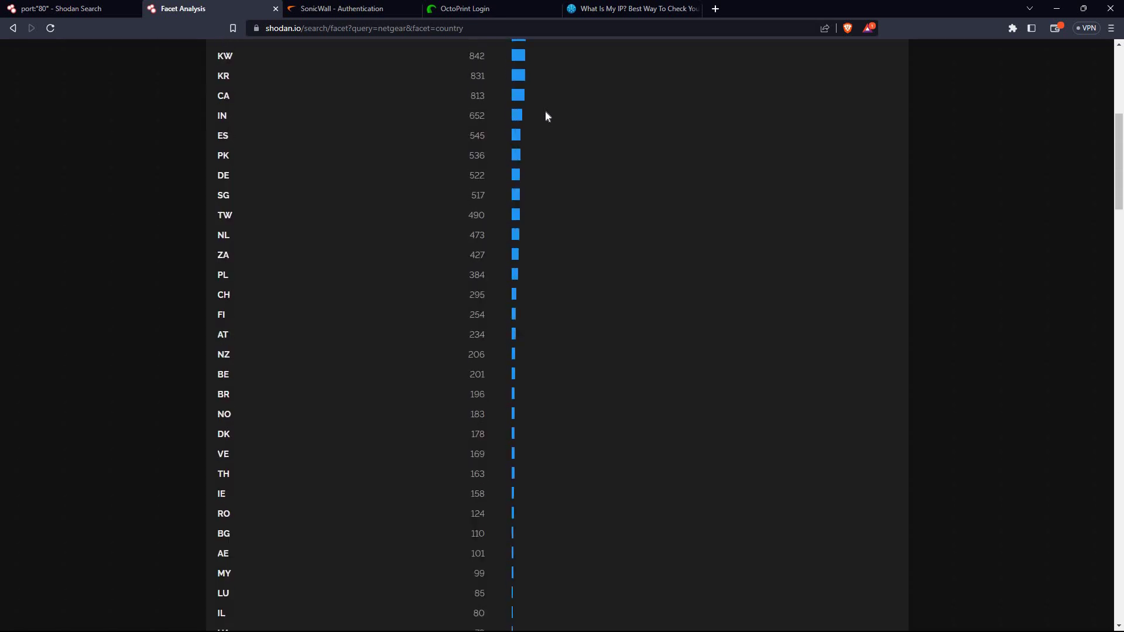
scroll(545, 115, "up", 4)
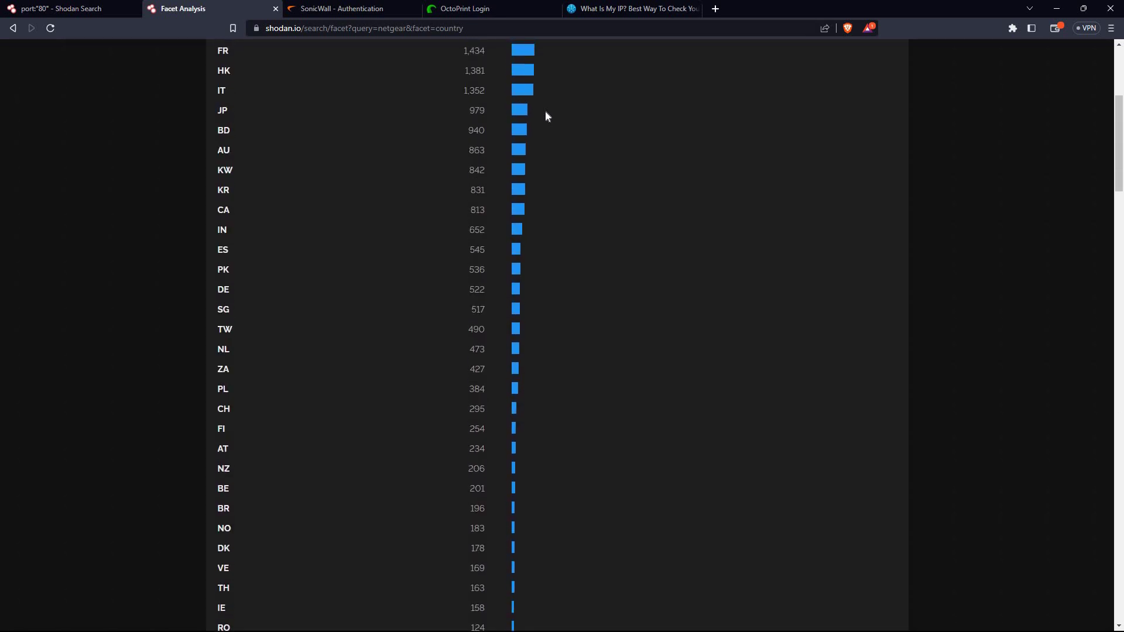
scroll(545, 116, "up", 3)
scroll(384, 272, "down", 1)
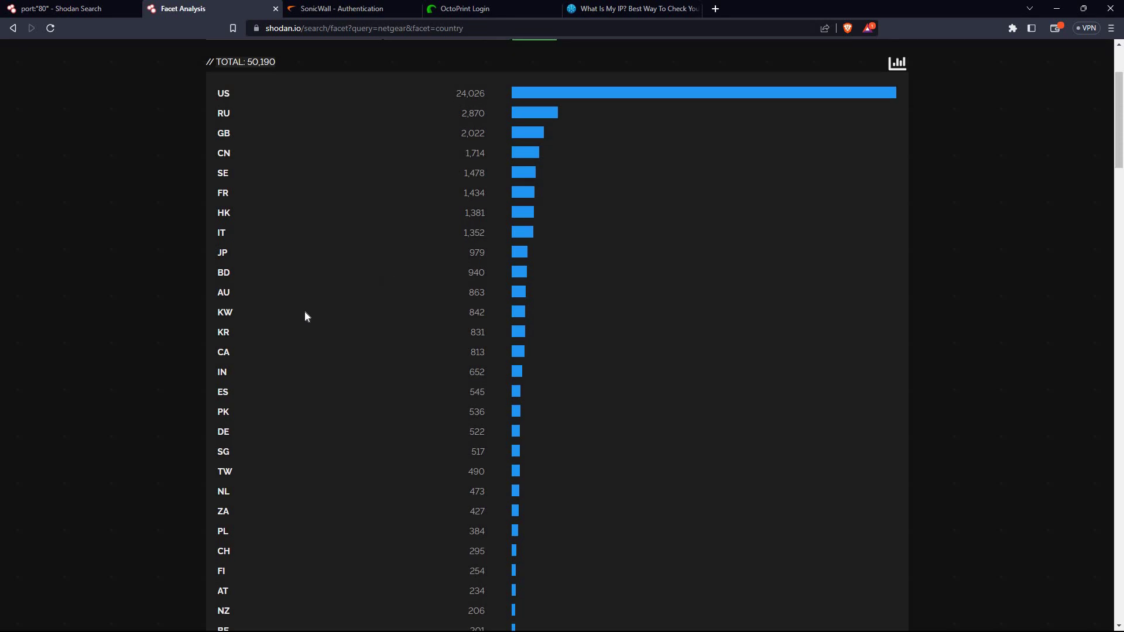
scroll(250, 370, "down", 1)
right_click(251, 370)
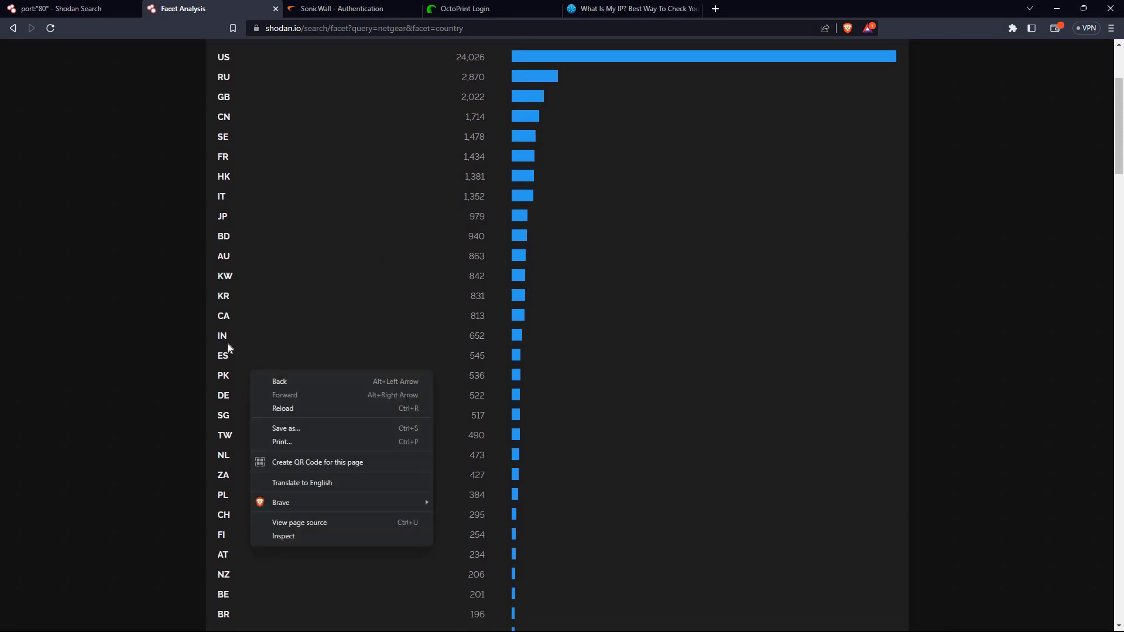
left_click(526, 334)
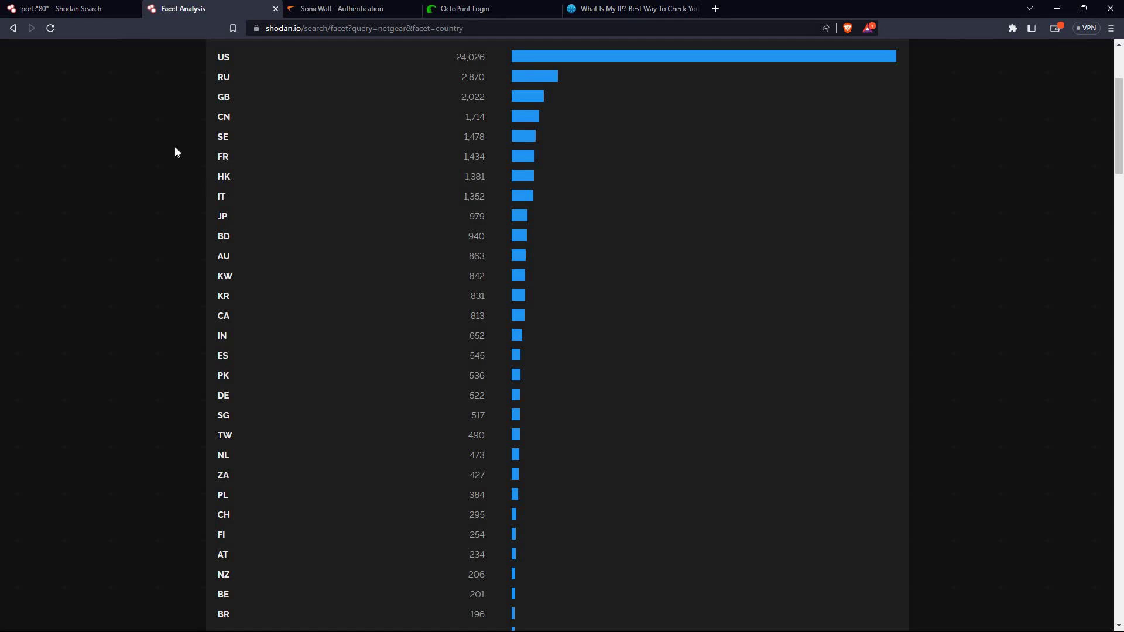
scroll(175, 152, "up", 3)
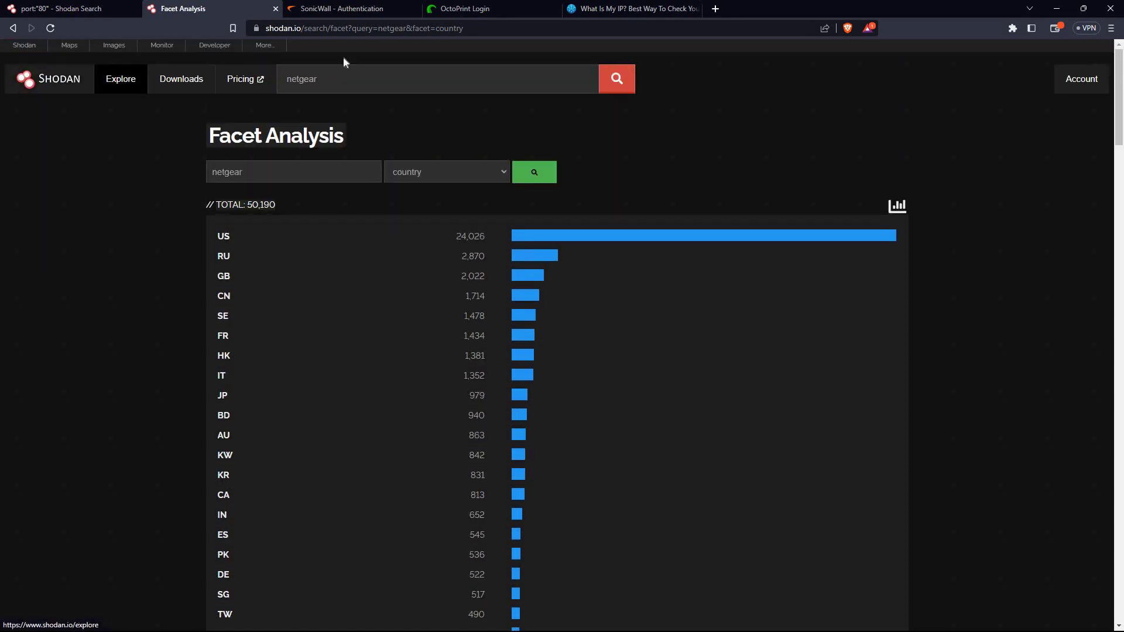
left_click(477, 27)
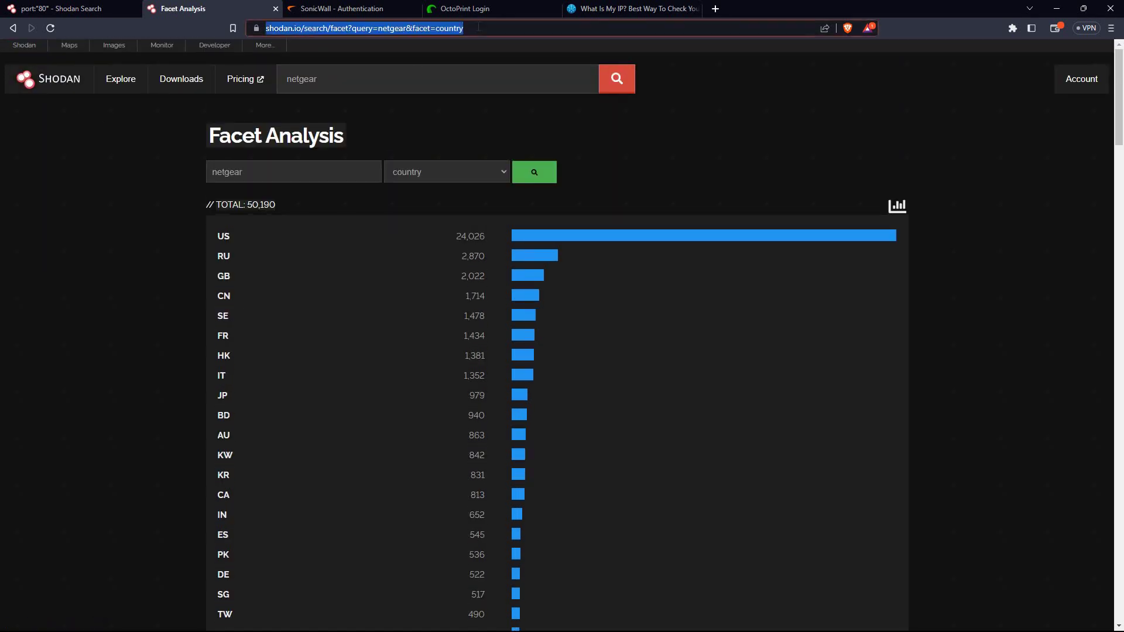
key("End")
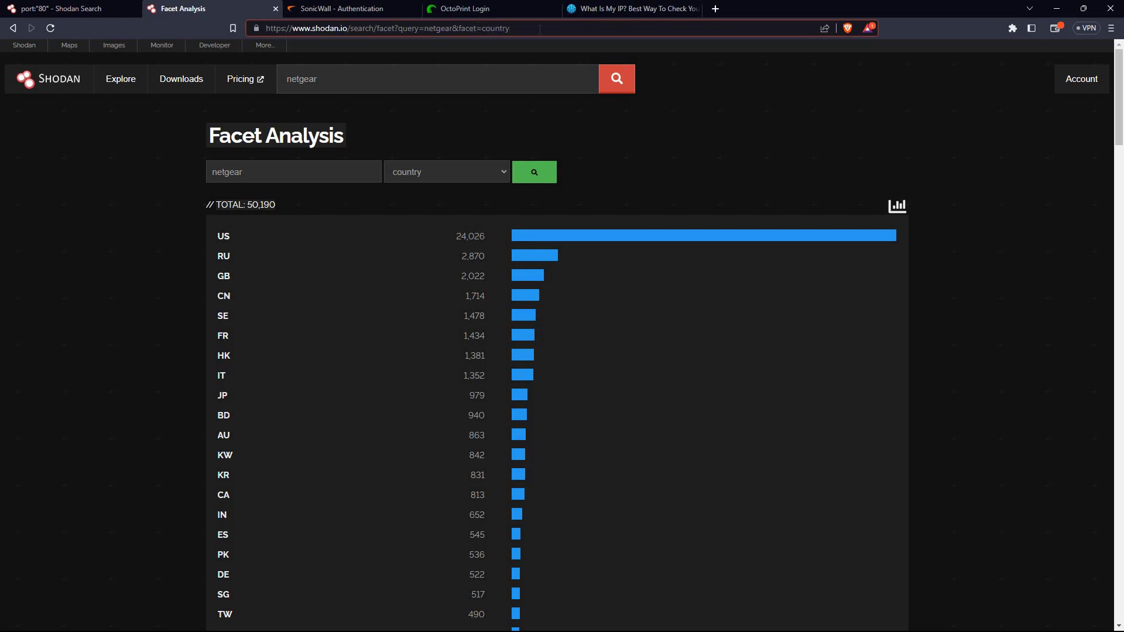
Go back to the netgear results list and scroll down to the NEXT button
left_click(13, 27)
scroll(195, 265, "down", 2)
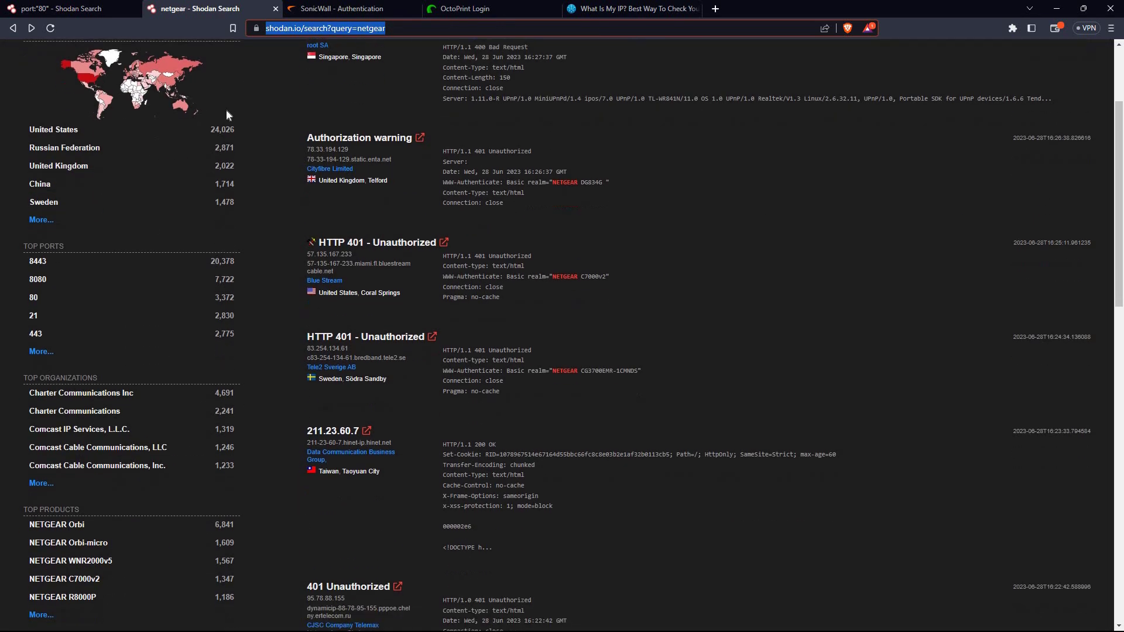
scroll(272, 160, "down", 7)
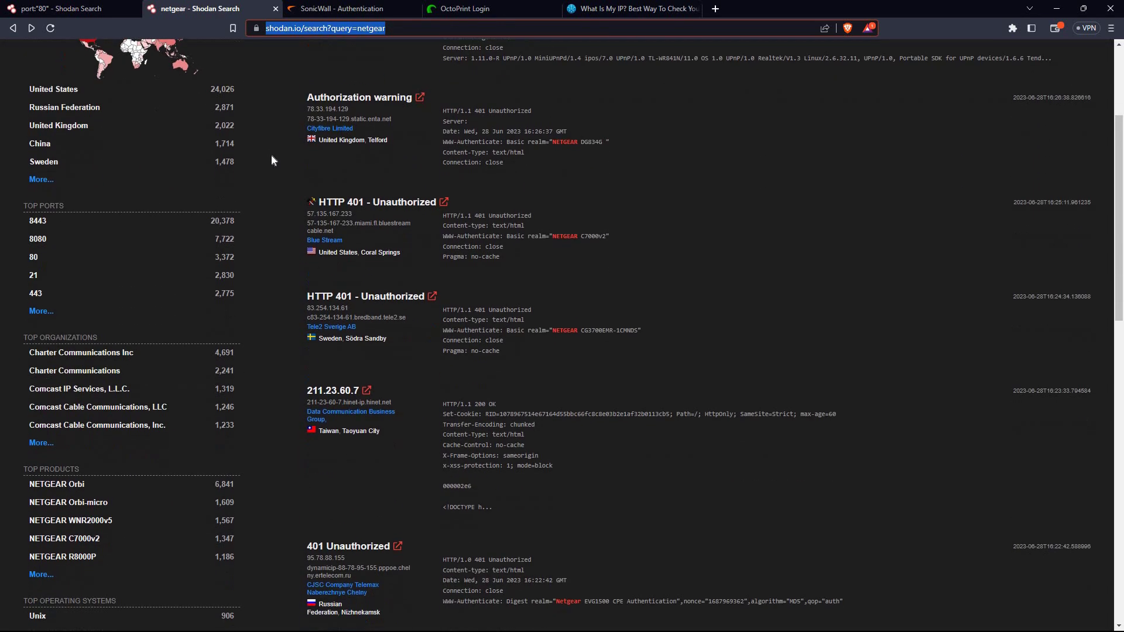
scroll(272, 159, "down", 9)
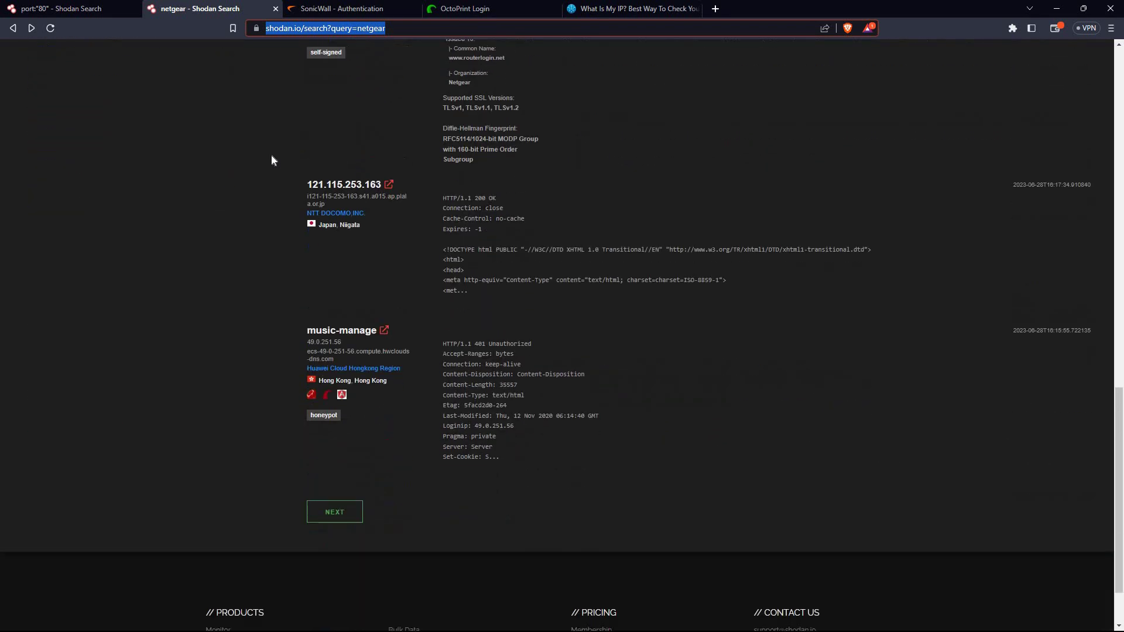
scroll(272, 160, "up", 2)
scroll(272, 160, "down", 2)
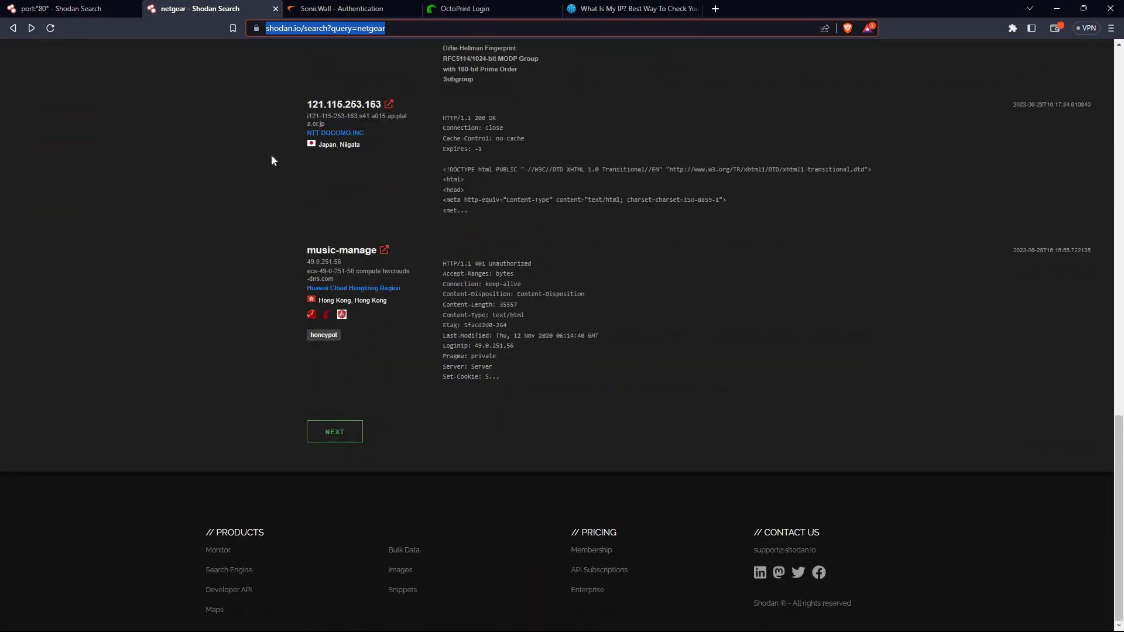
Request page 2 of the netgear results twice, reaching the daily search limit error, and reset page zoom
left_click(346, 431)
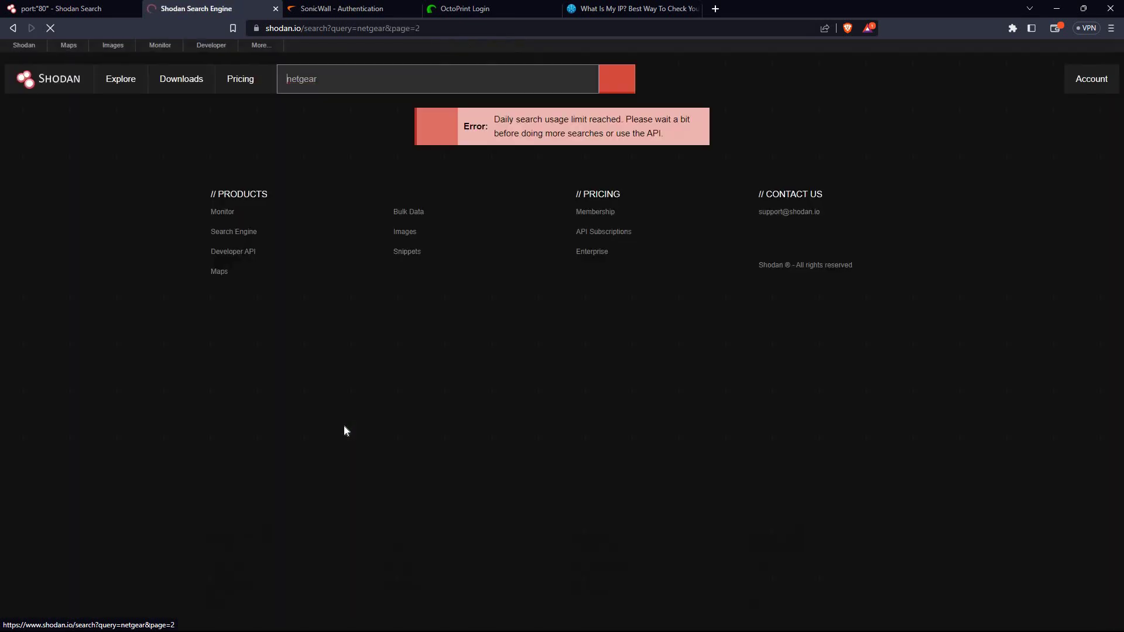
left_click(19, 33)
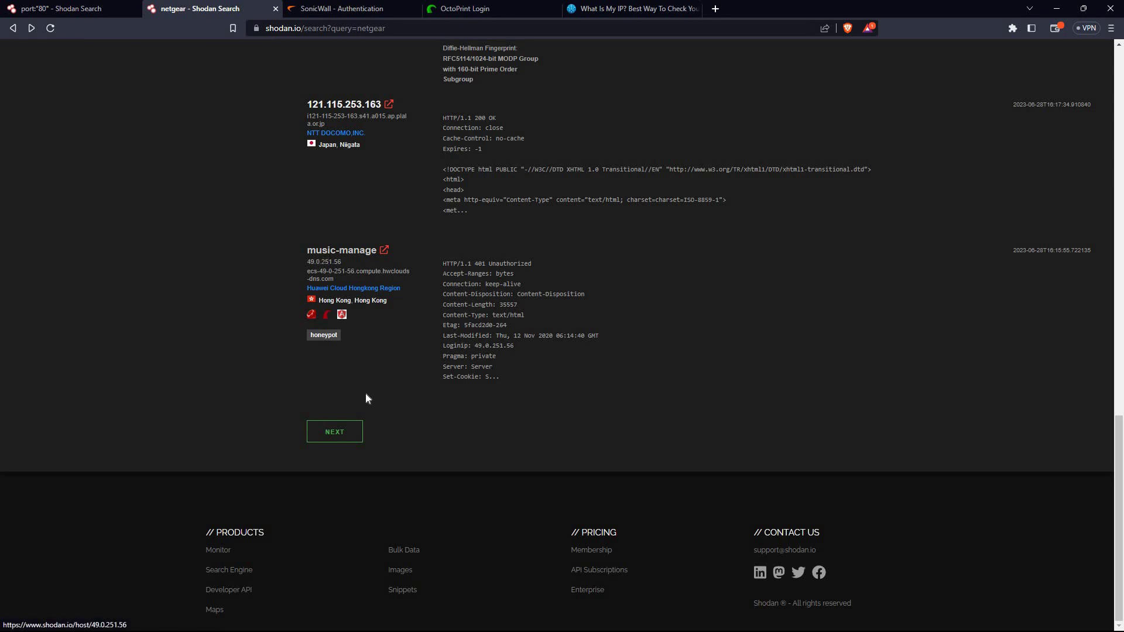
left_click(346, 438)
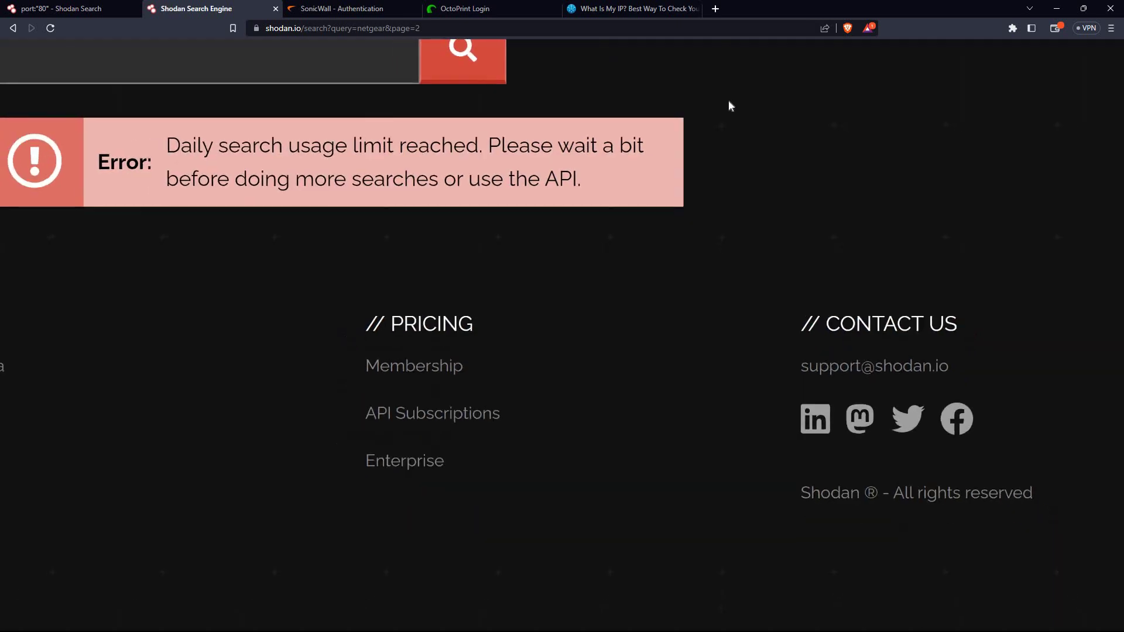
scroll(728, 101, "left", 4)
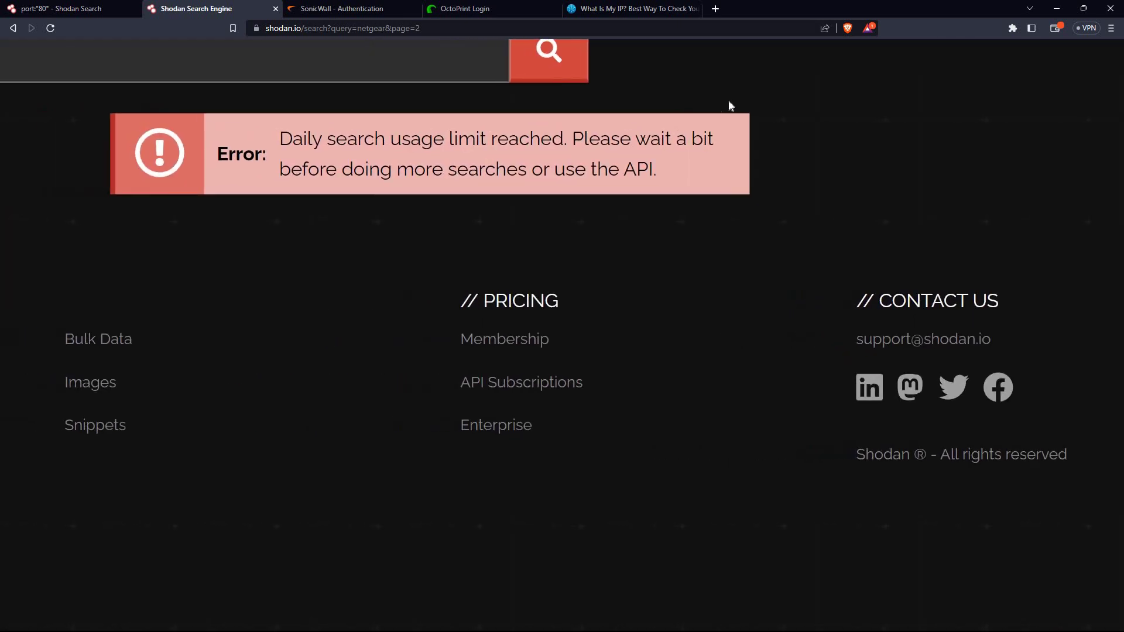
scroll(729, 101, "up", 2)
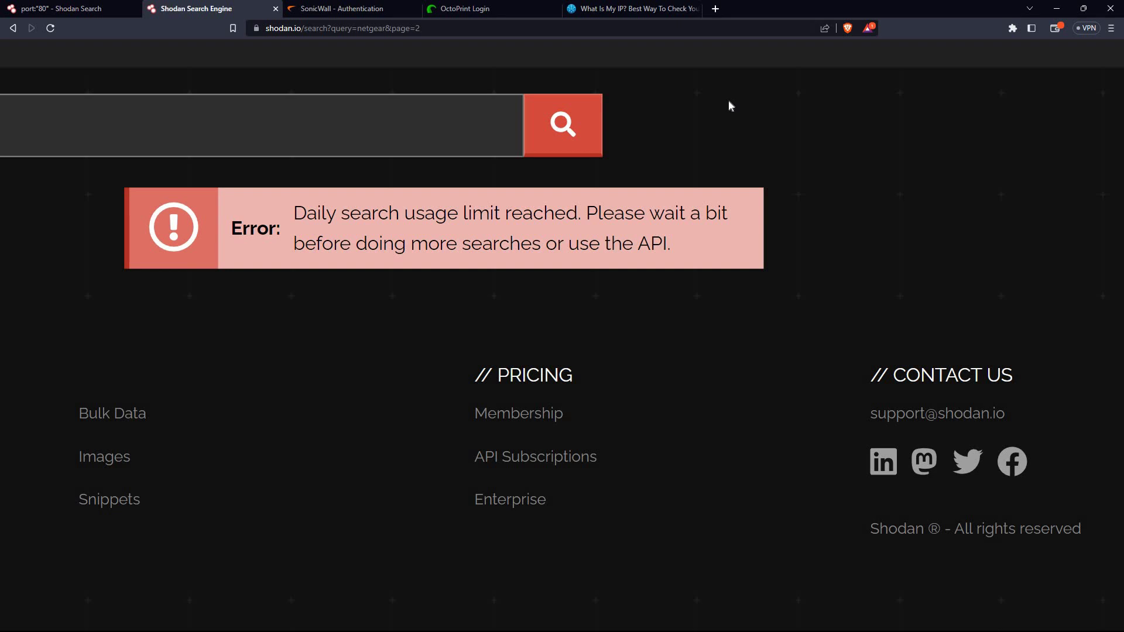
scroll(728, 106, "left", 1)
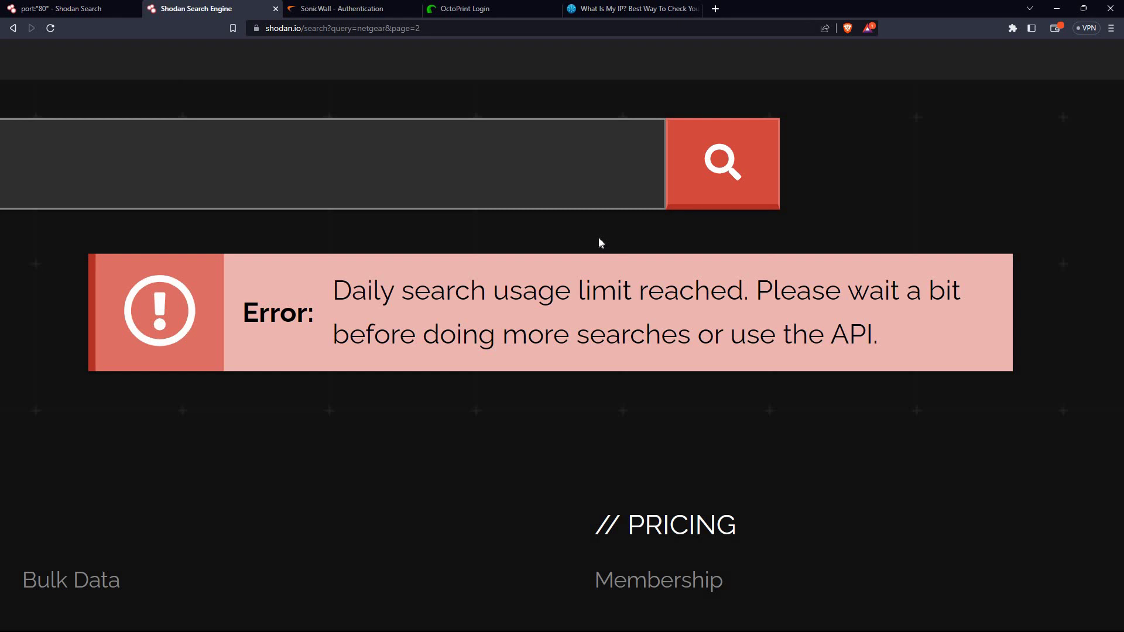
key("ctrl+minus")
key("ctrl+minus")
key("ctrl+minus")
key("ctrl+minus")
key("ctrl+minus")
key("ctrl+minus")
key("ctrl+minus")
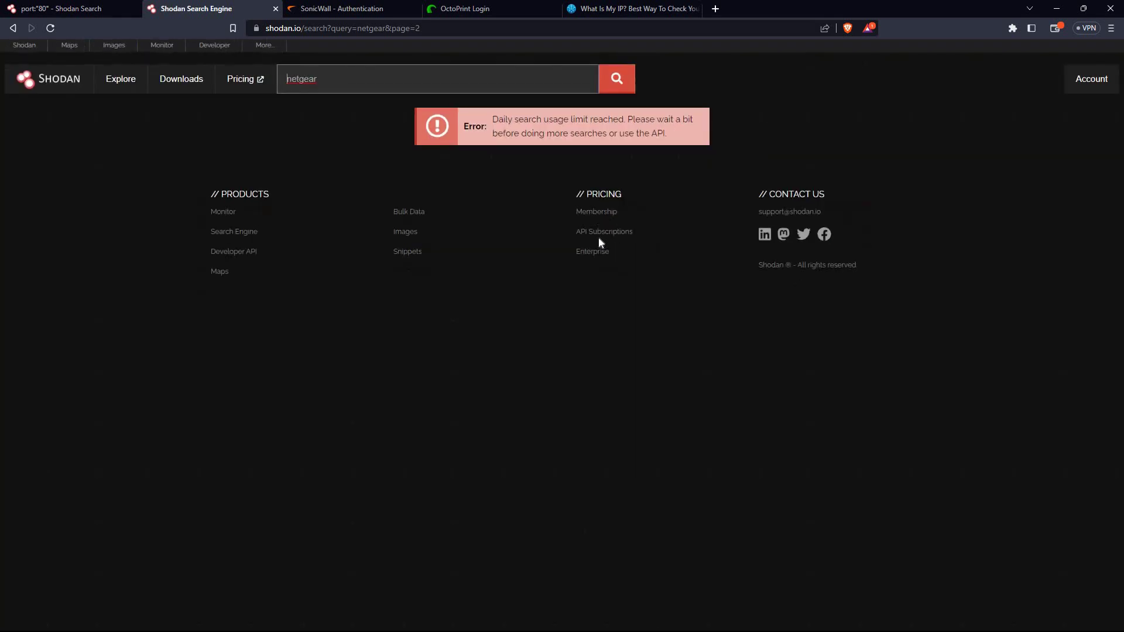
Return to the first page of netgear results and scroll through the listing
left_click(13, 28)
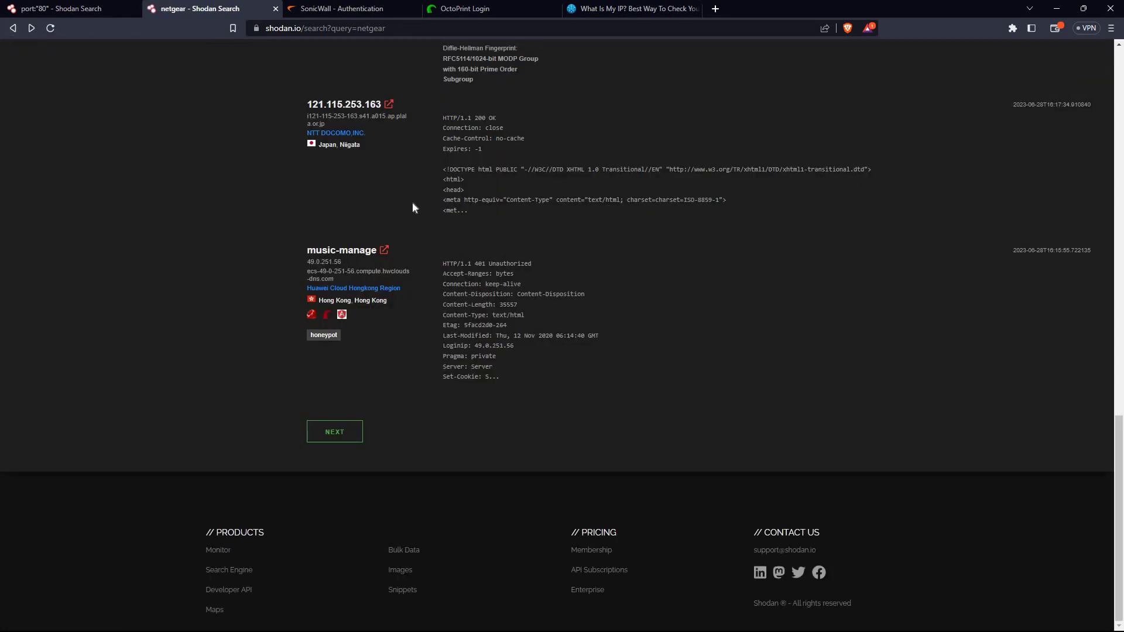
scroll(412, 201, "up", 20)
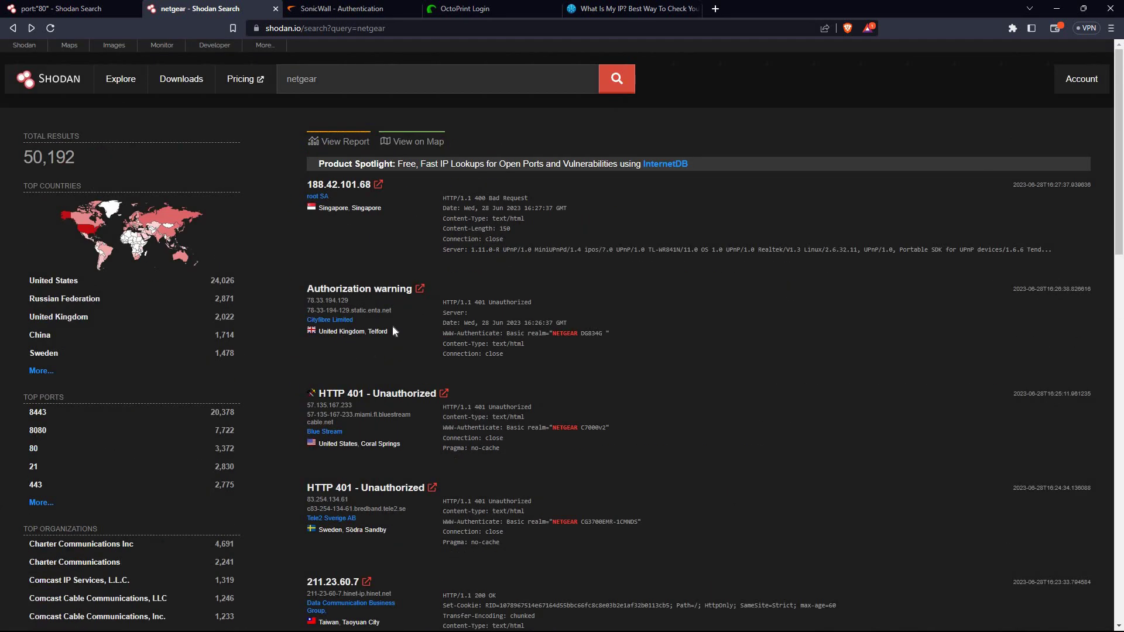
scroll(393, 326, "down", 2)
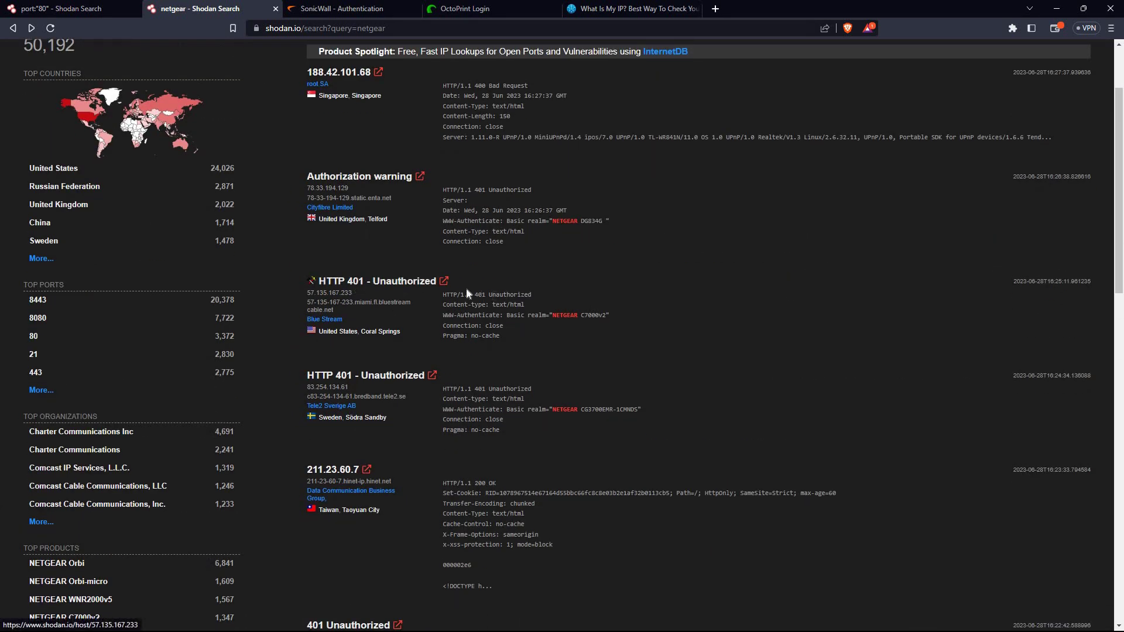
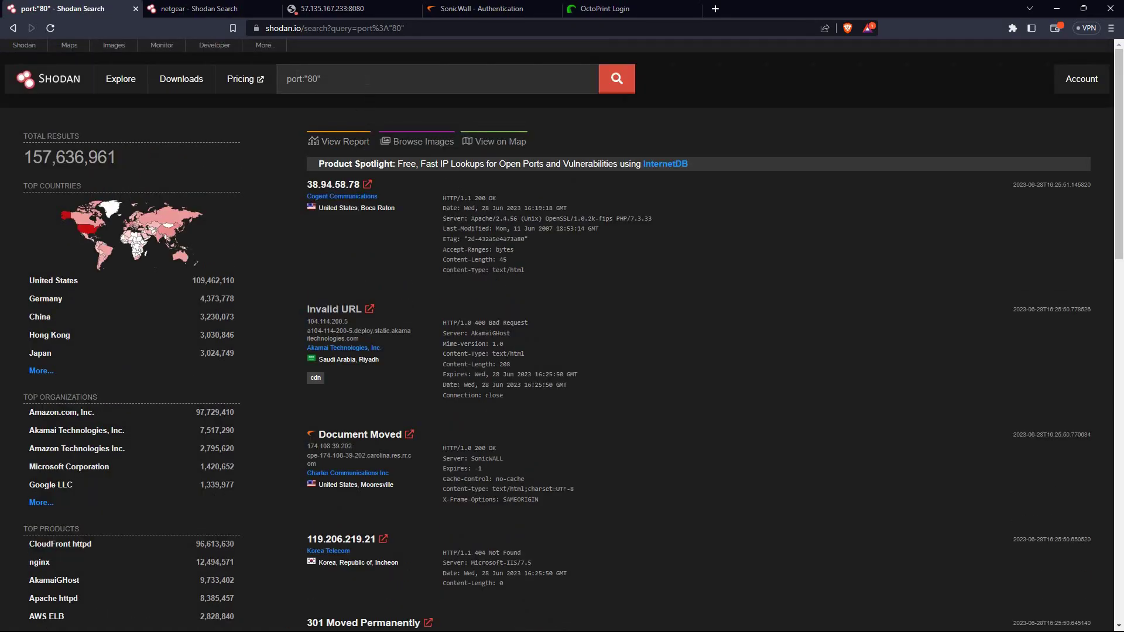
Close the port:"80" results tab, keeping netgear's 50,192 results, and select the netgear query
left_click(202, 7)
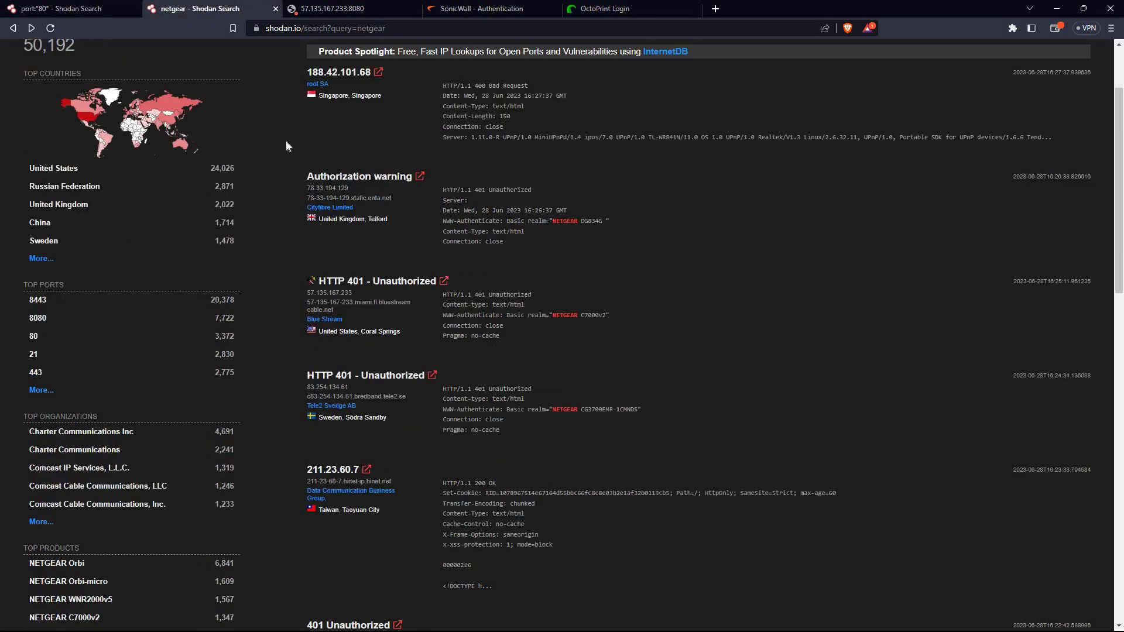
scroll(286, 147, "up", 2)
left_click(133, 10)
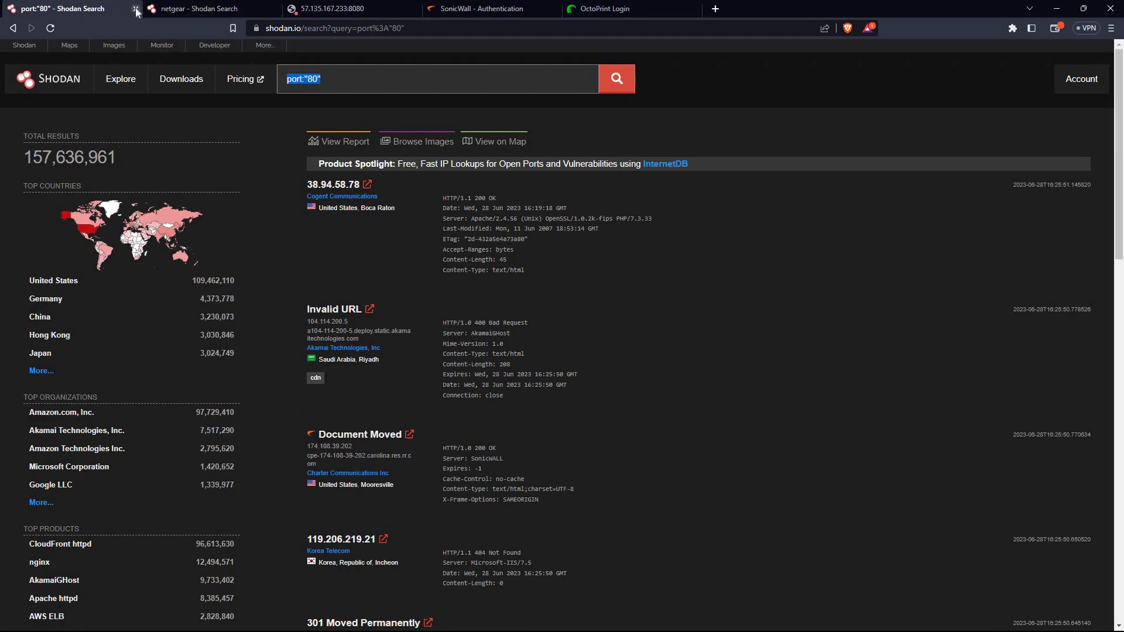
left_click(136, 8)
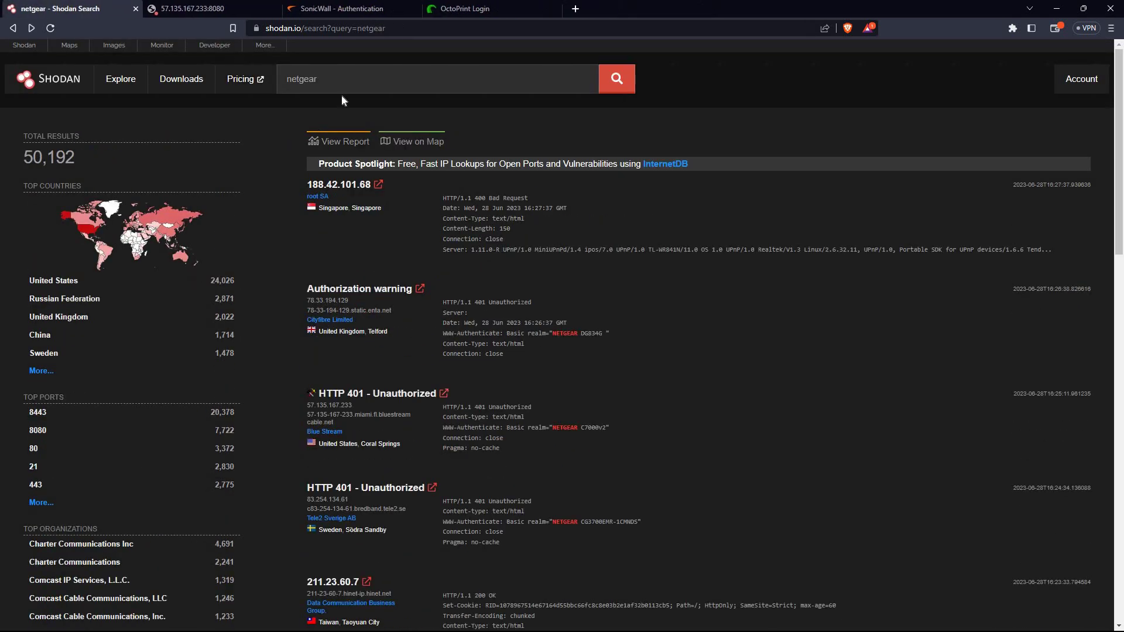
double_click(305, 79)
Search for cisco, which hits the daily usage limit error, then clear the cisco query
key("BackSpace")
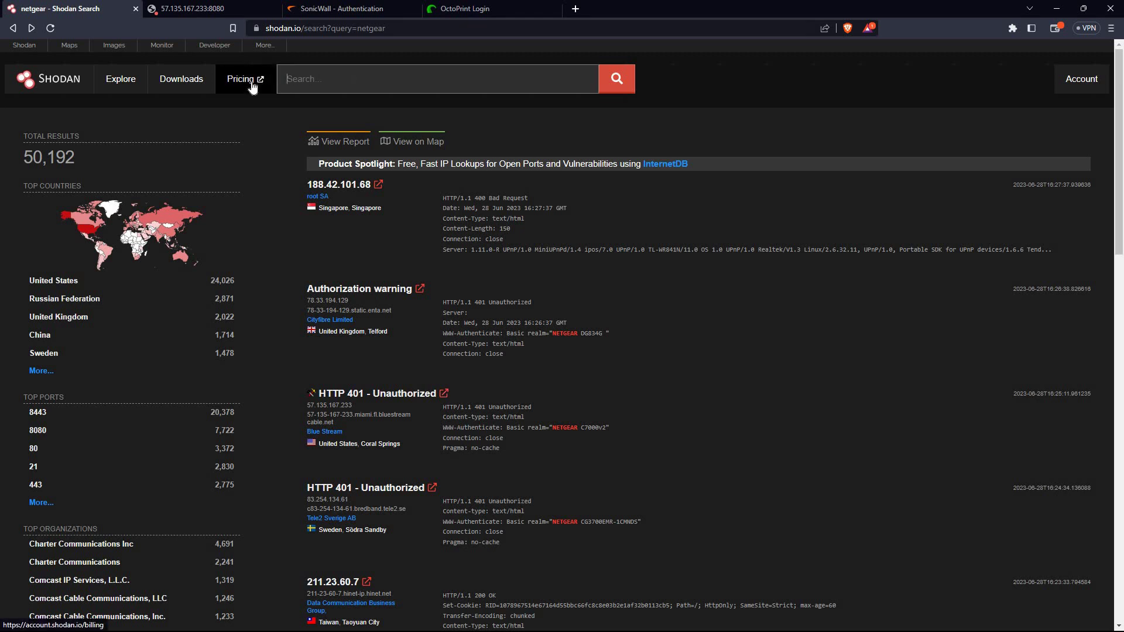
type("cisco")
key("Return")
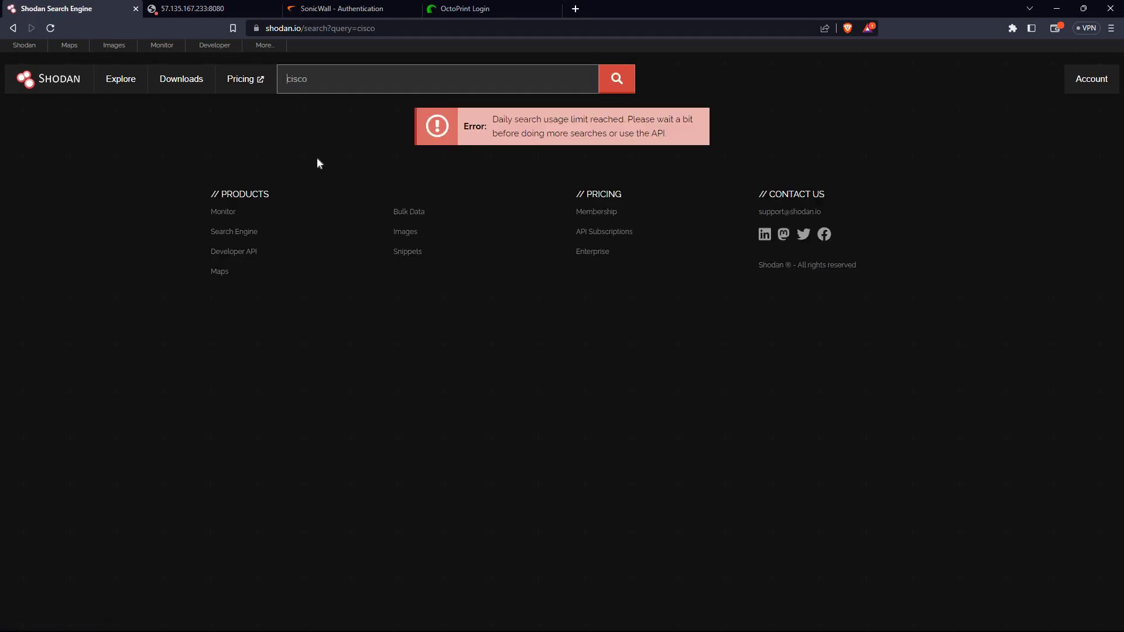
key("ctrl+a")
key("BackSpace")
key("super+d")
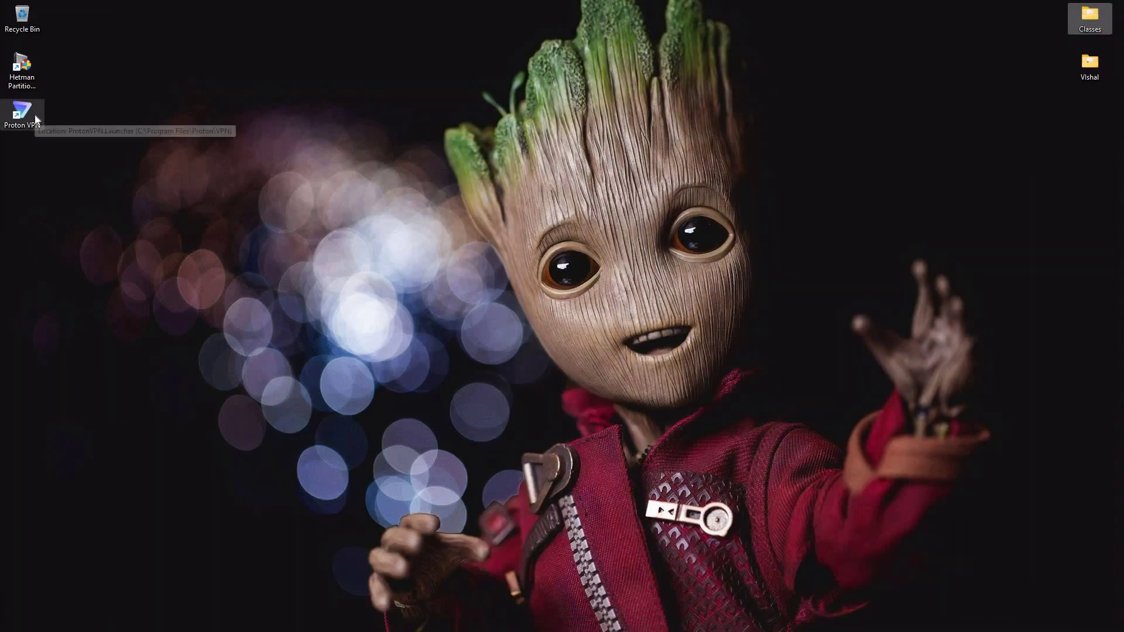
double_click(21, 113)
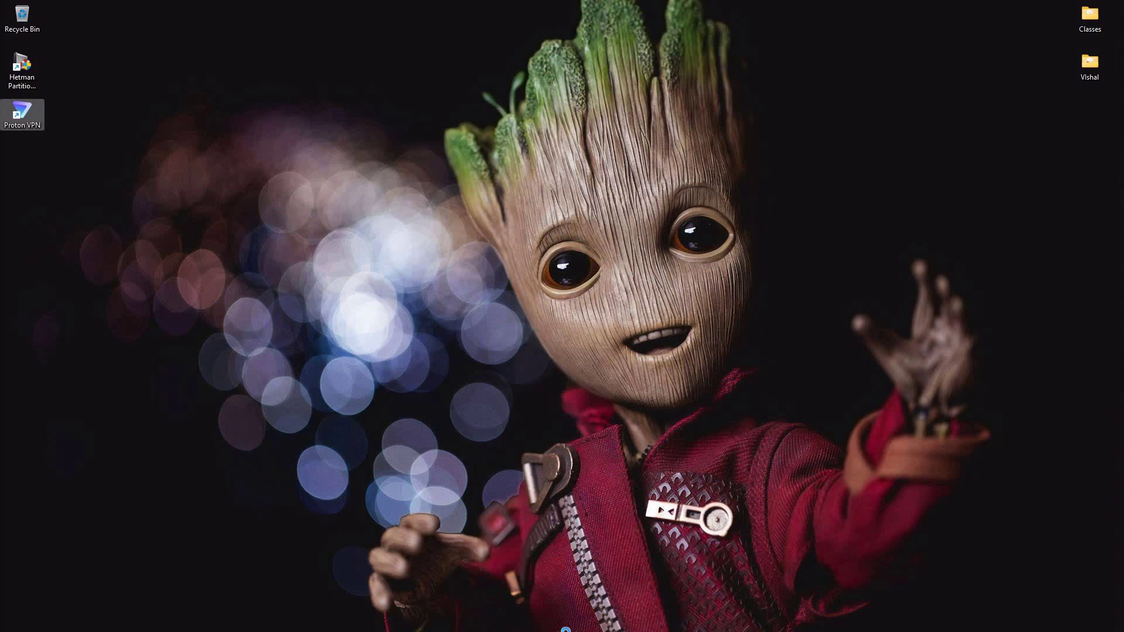
mouse_move(679, 630)
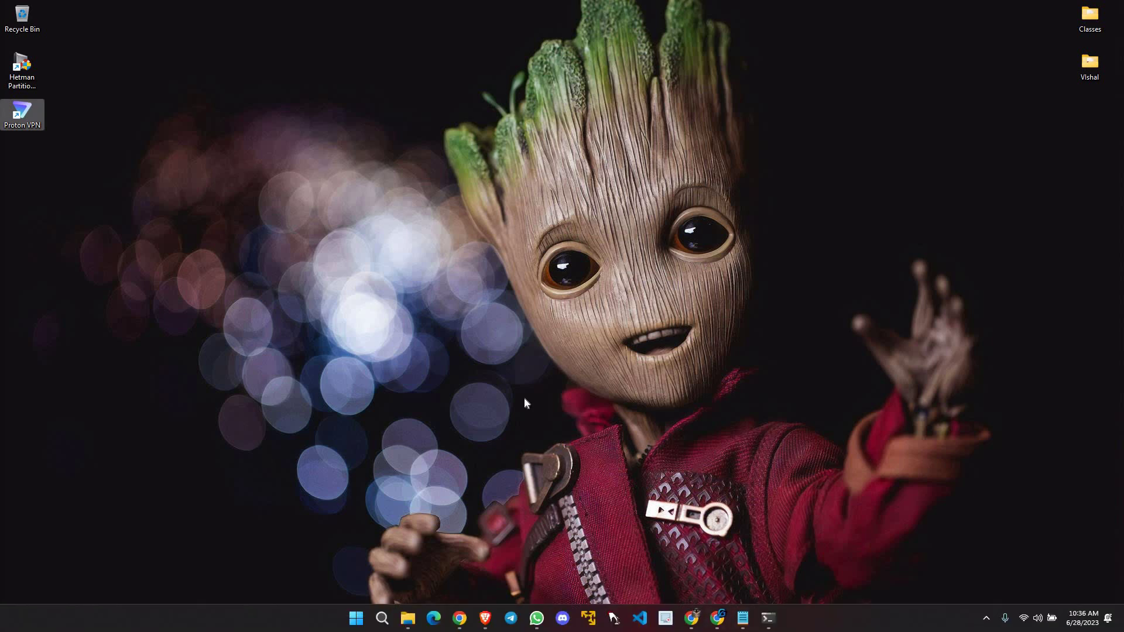
left_click(187, 195)
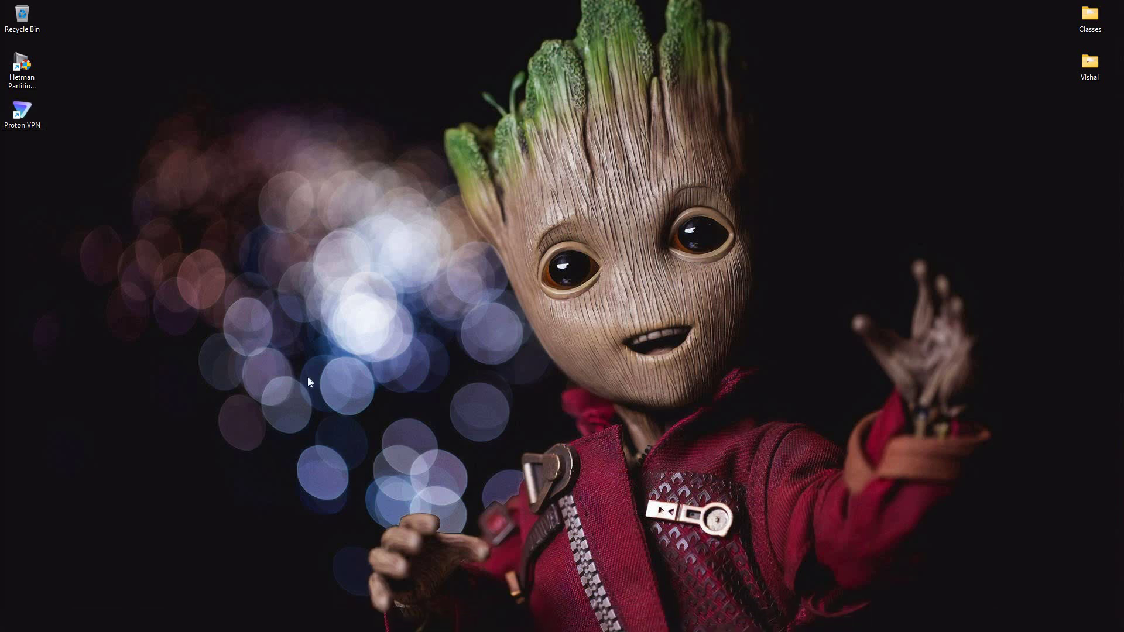
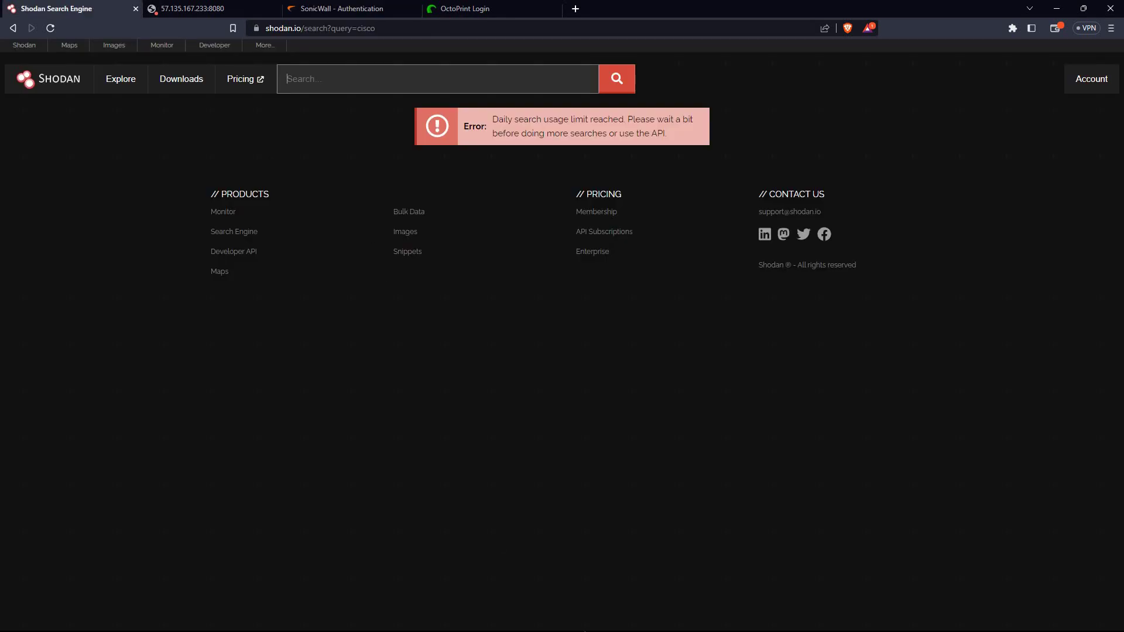
Minimize the Brave window showing Shodan's daily search-limit error to reveal the desktop
key("super+d")
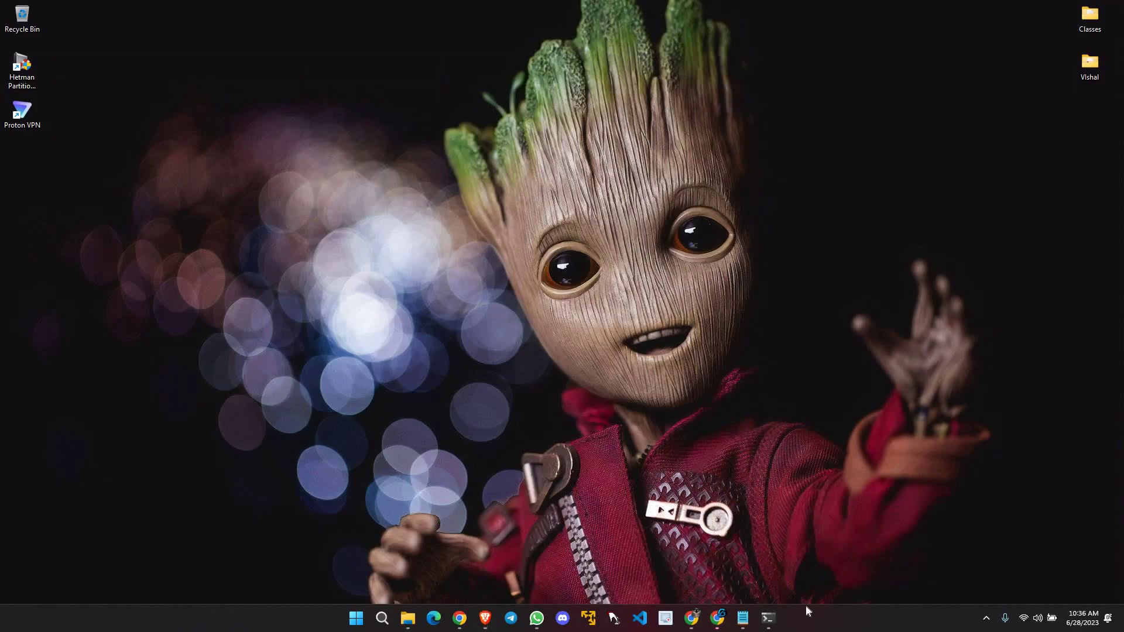
double_click(38, 105)
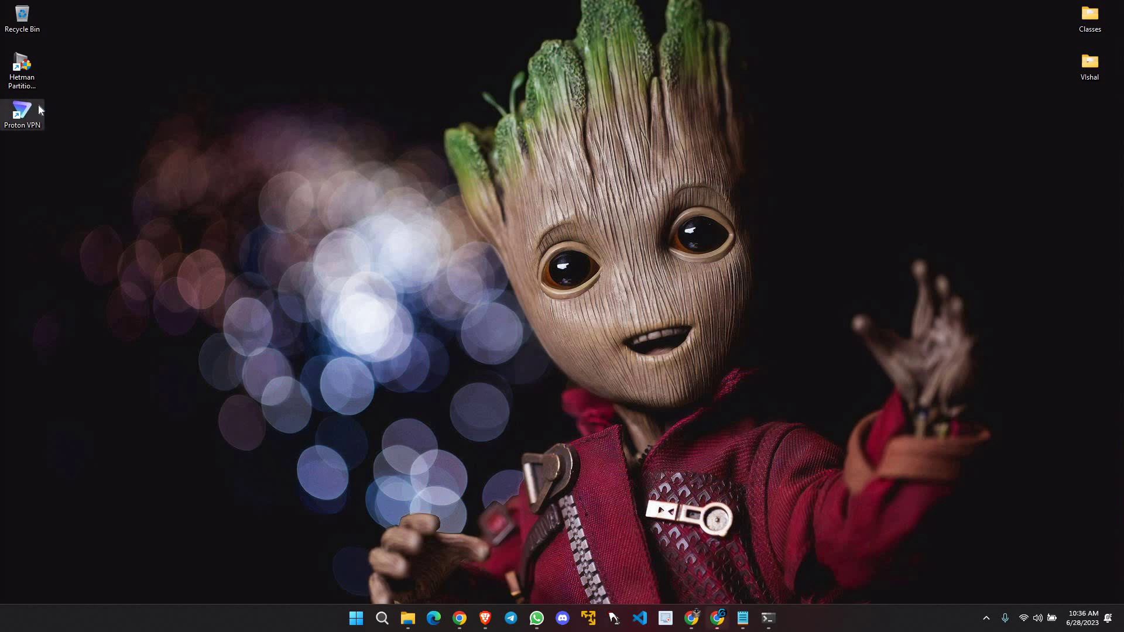
left_click(986, 621)
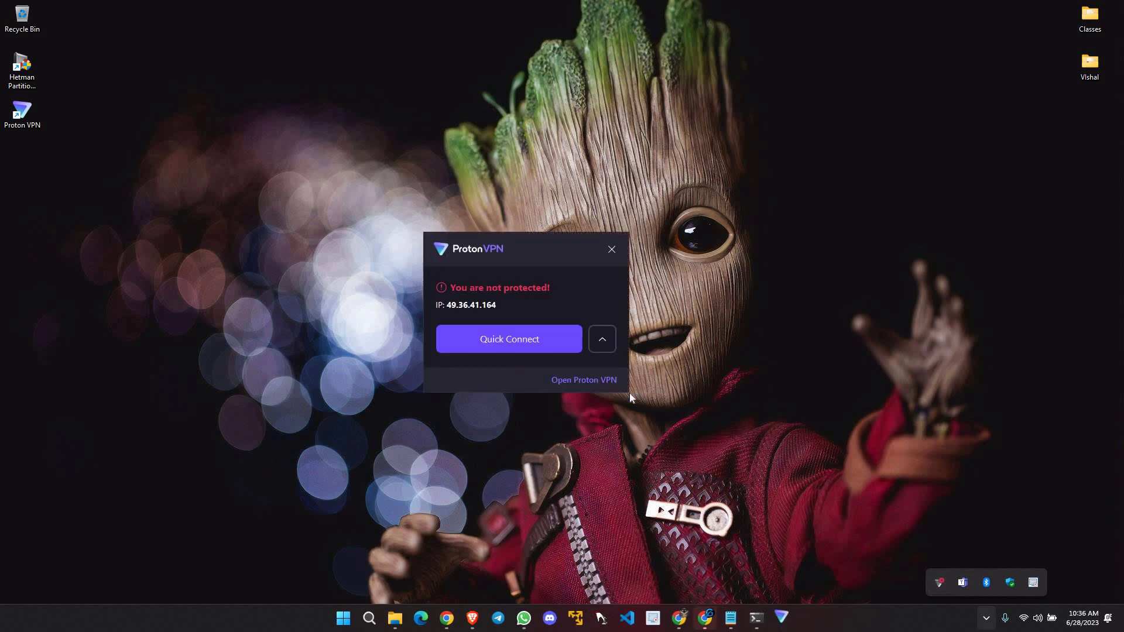
left_click(524, 342)
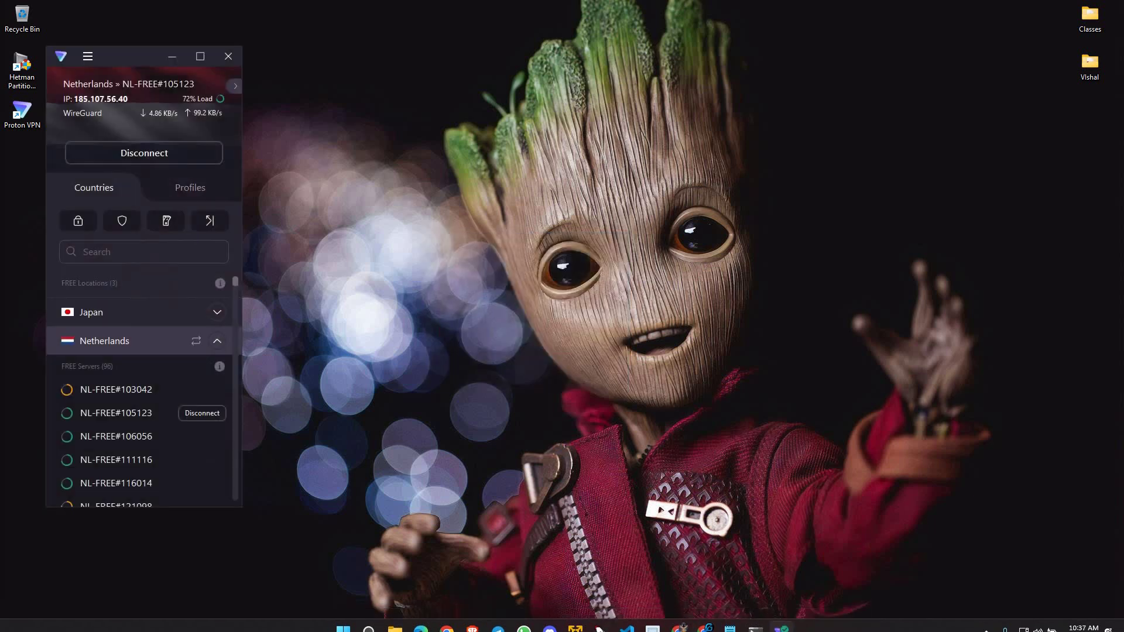
left_click_drag(375, 61, 822, 82)
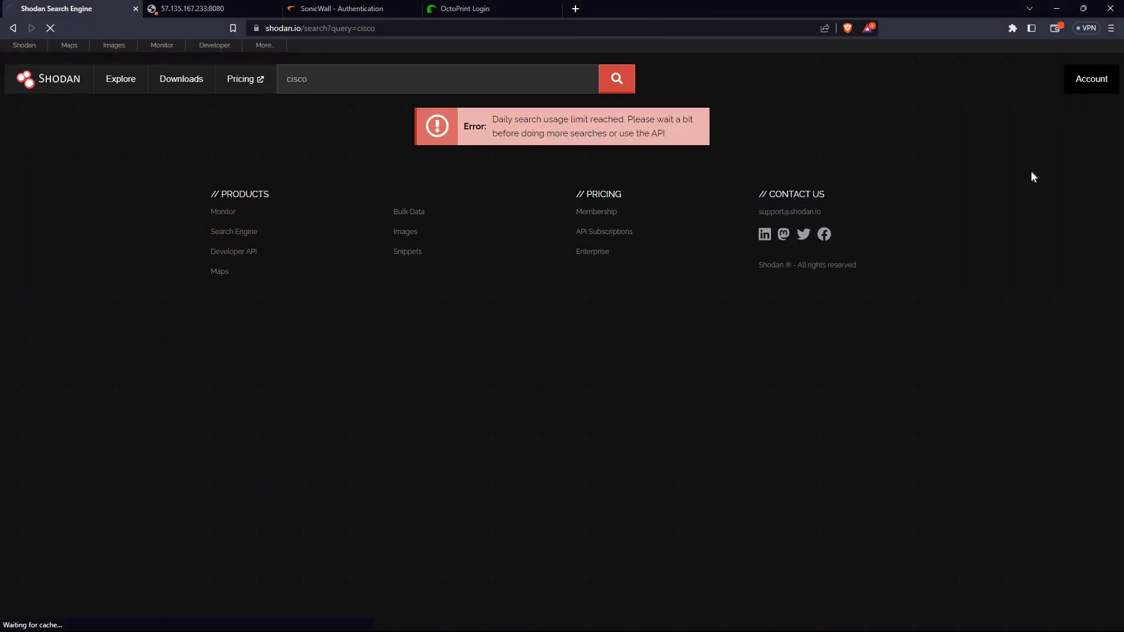
left_click(1091, 78)
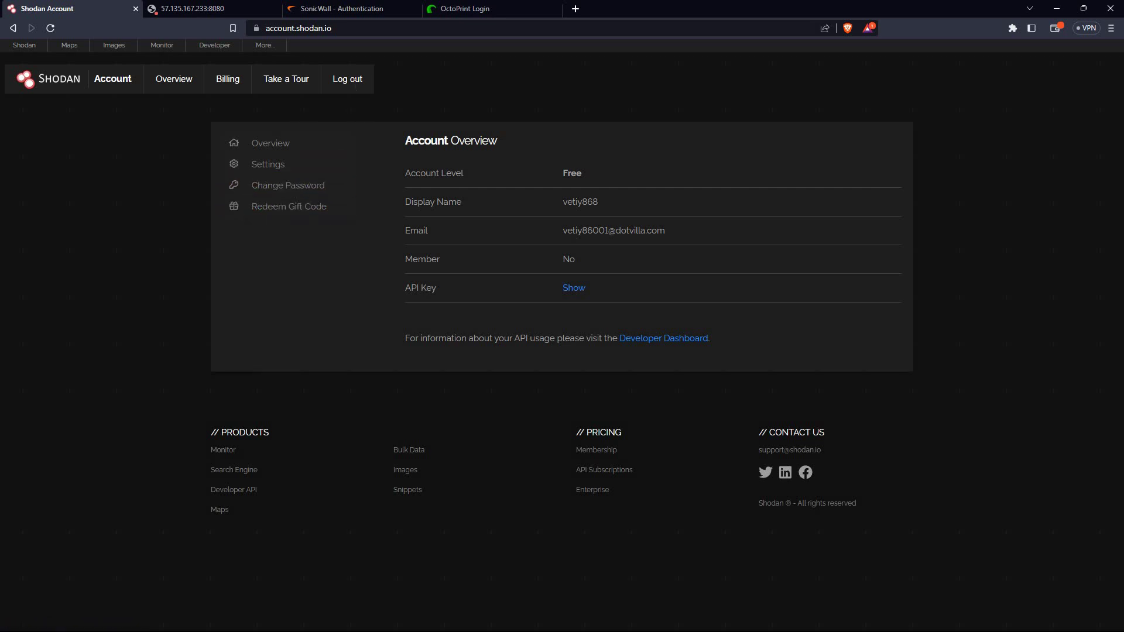
Log out of the Free-level Shodan account from the Account navigation bar
double_click(355, 79)
left_click(408, 93)
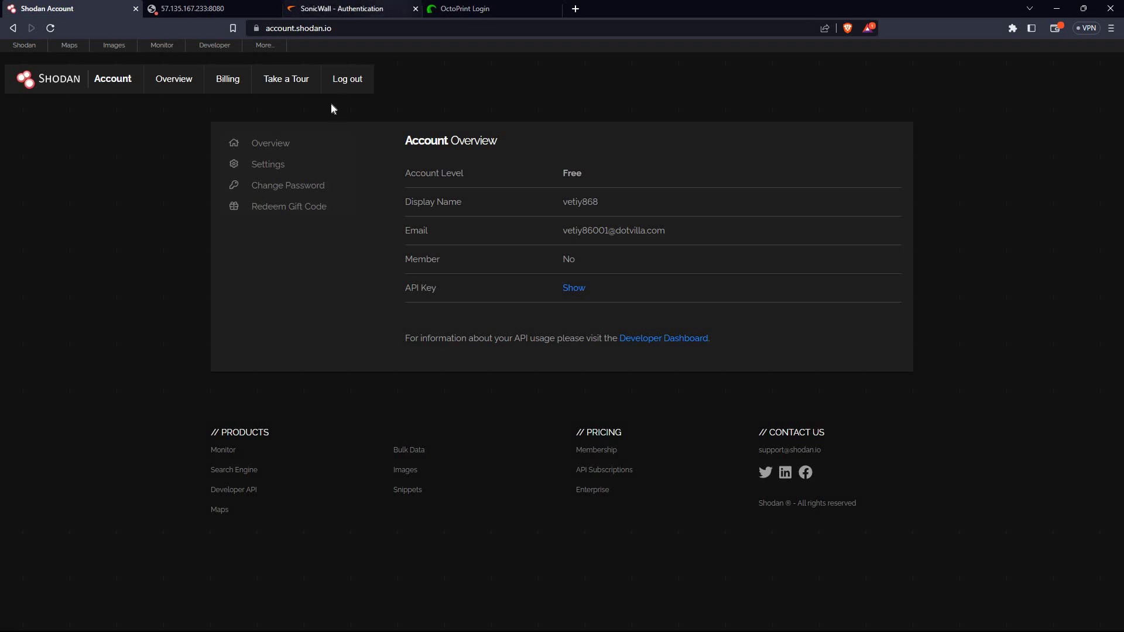
left_click(348, 95)
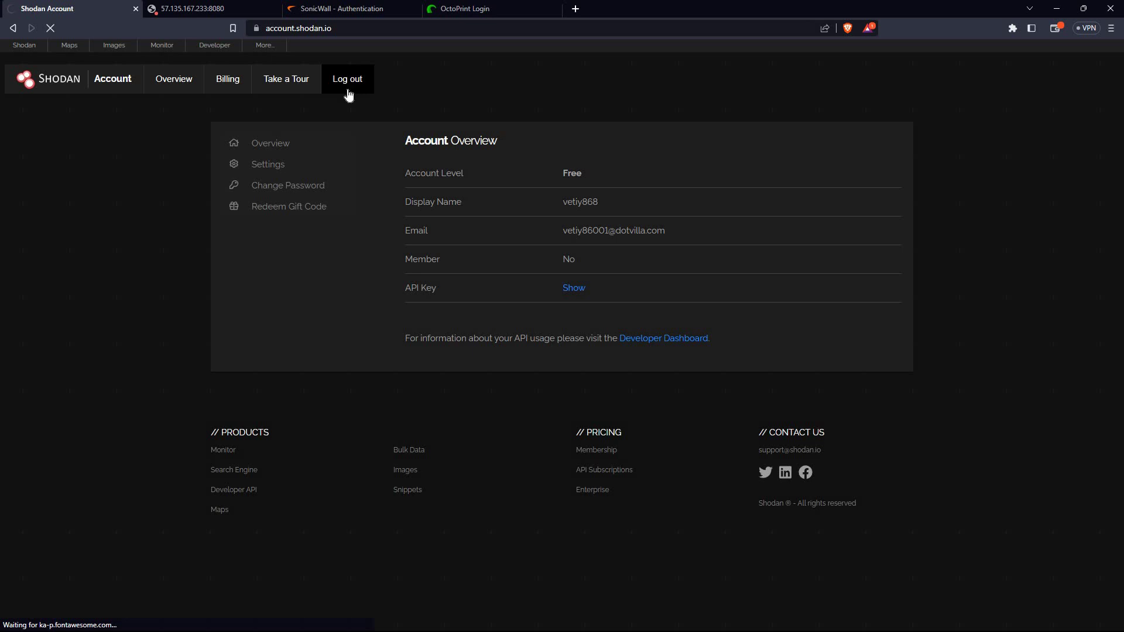
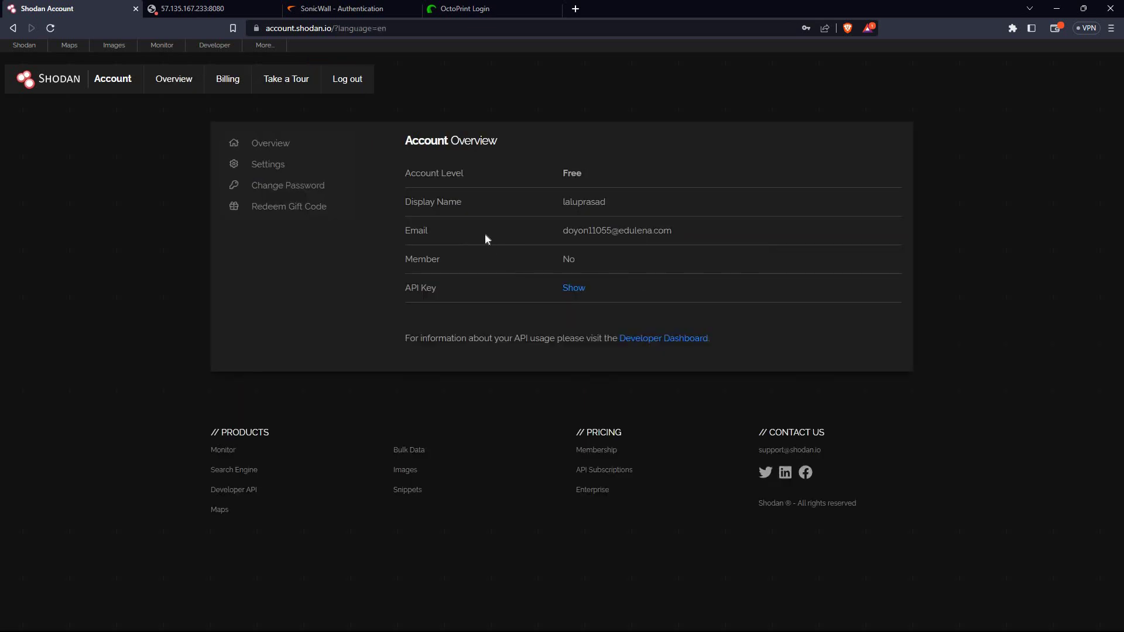
Load the Shodan dashboard with its filters cheat sheet from the Shodan bookmark
left_click(24, 46)
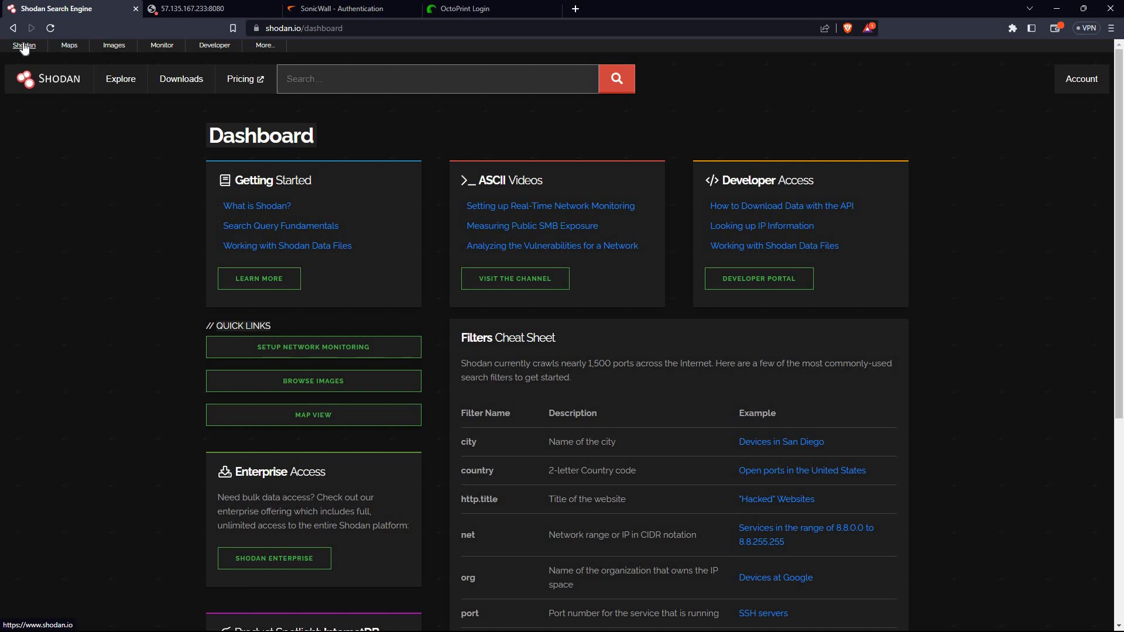
Search Shodan for 'cisco' and scroll through the 6,973,787 results
left_click(392, 72)
type("cisco")
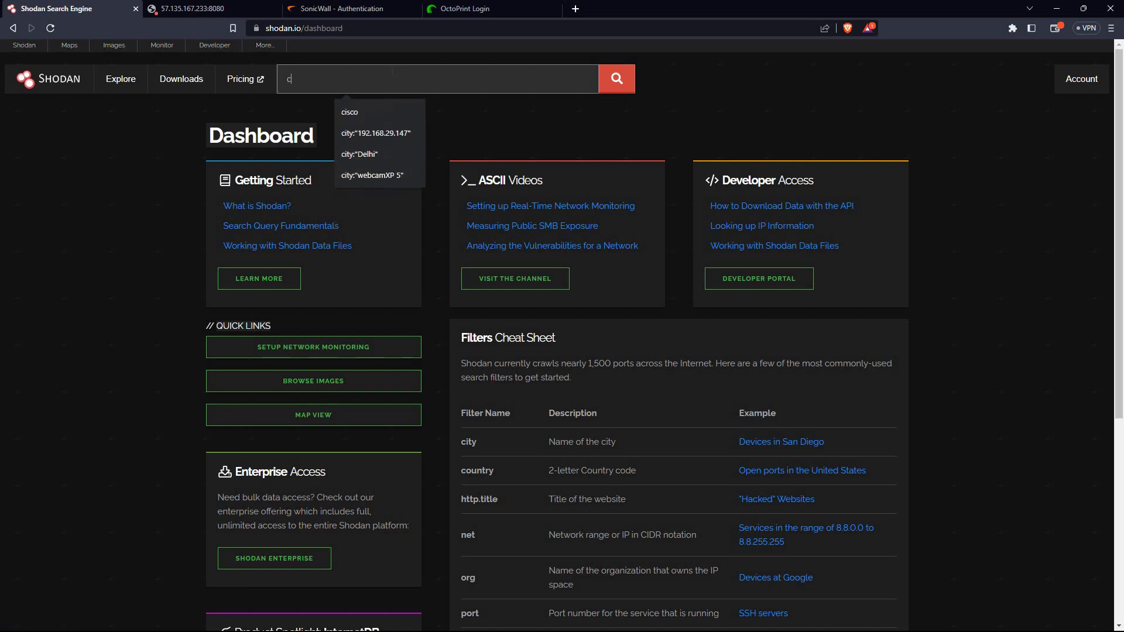
key("Return")
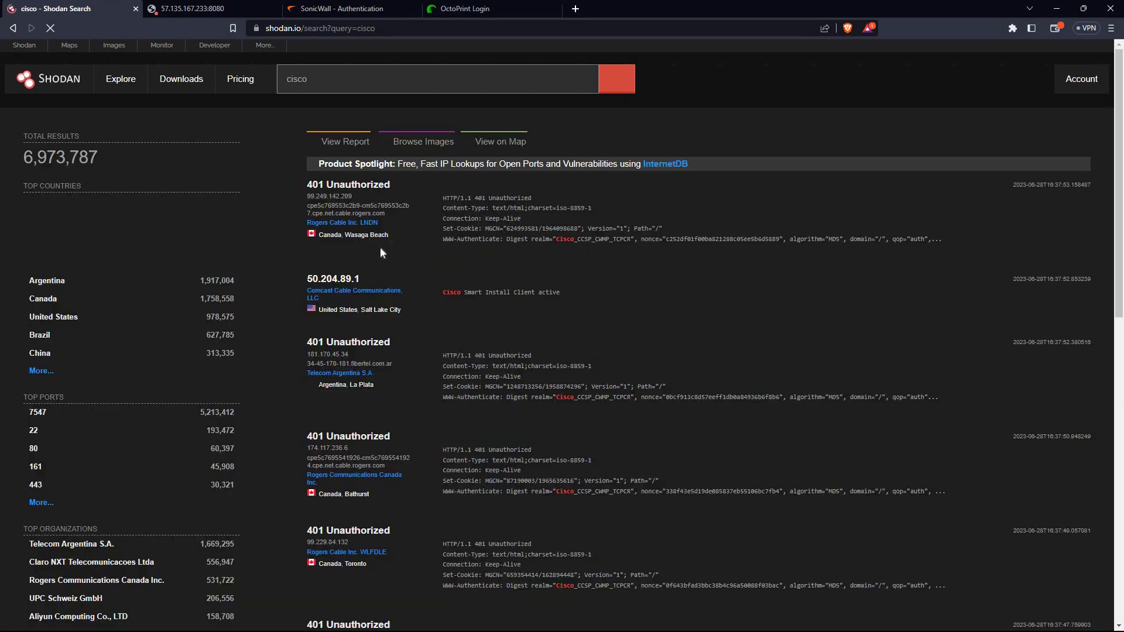
scroll(381, 273, "down", 2)
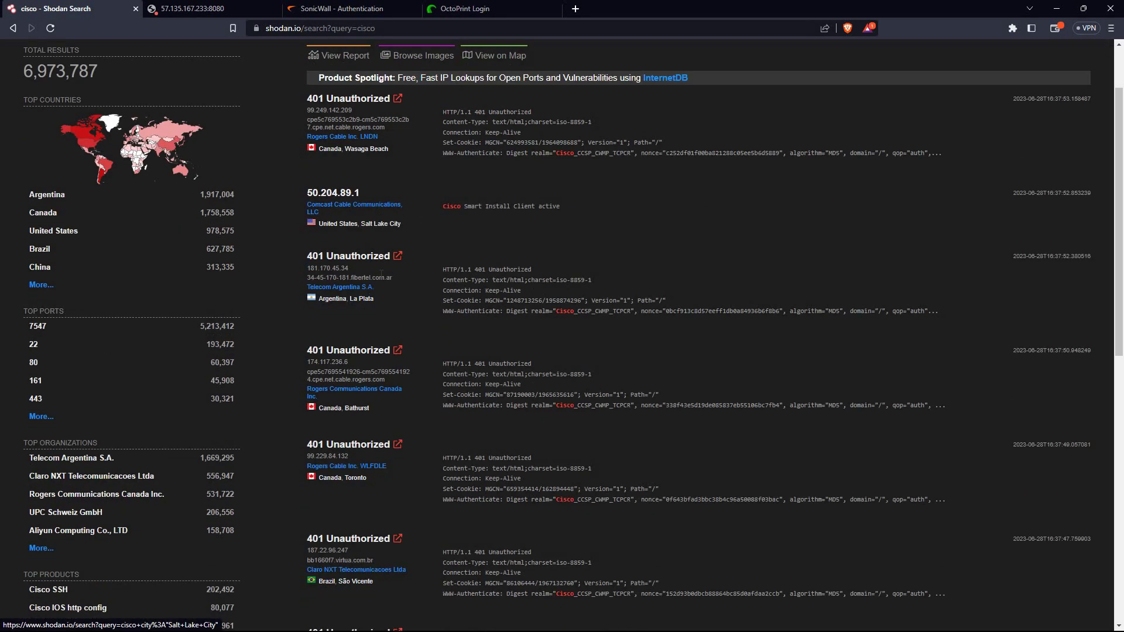
scroll(381, 273, "down", 2)
scroll(381, 278, "down", 5)
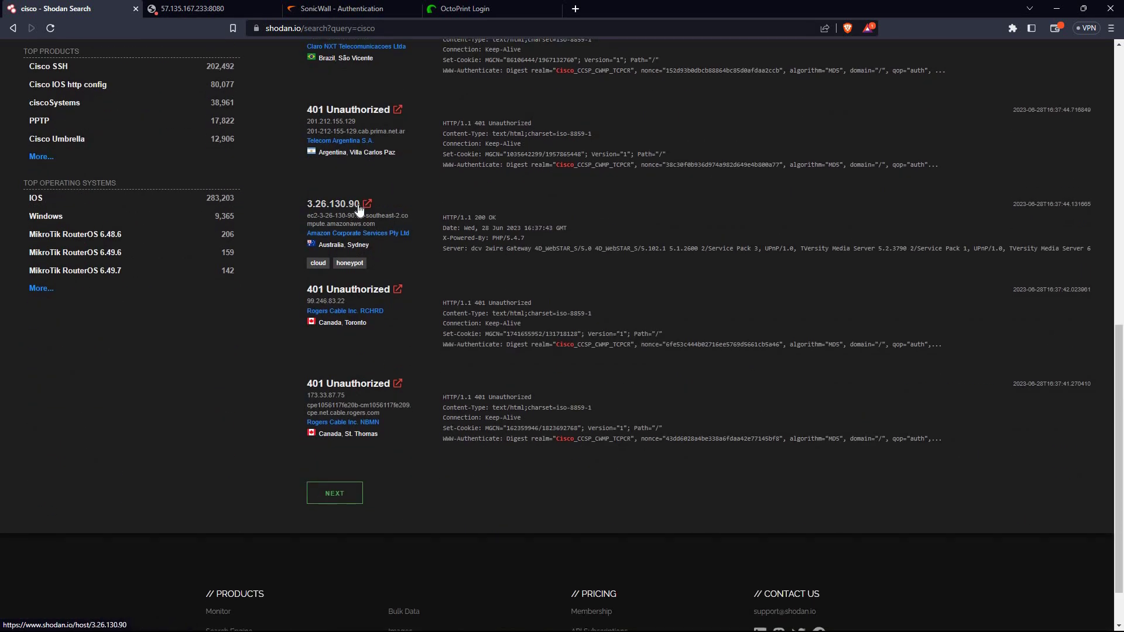
Open host 3.26.130.90's details and select its cloud provider name, Amazon
left_click(359, 208)
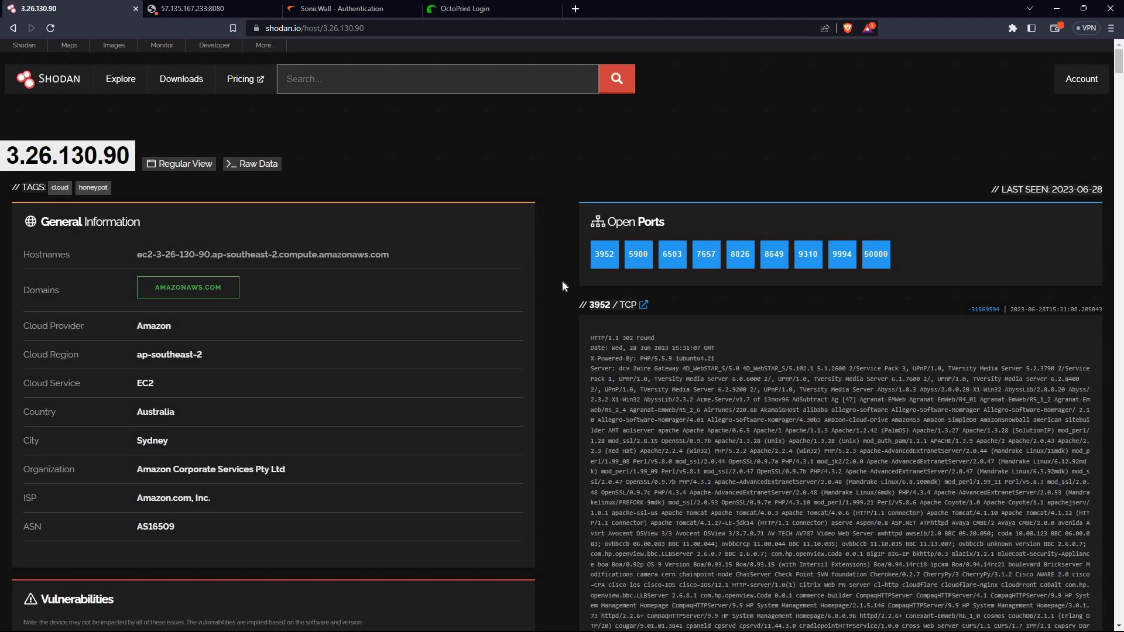
scroll(562, 280, "down", 5)
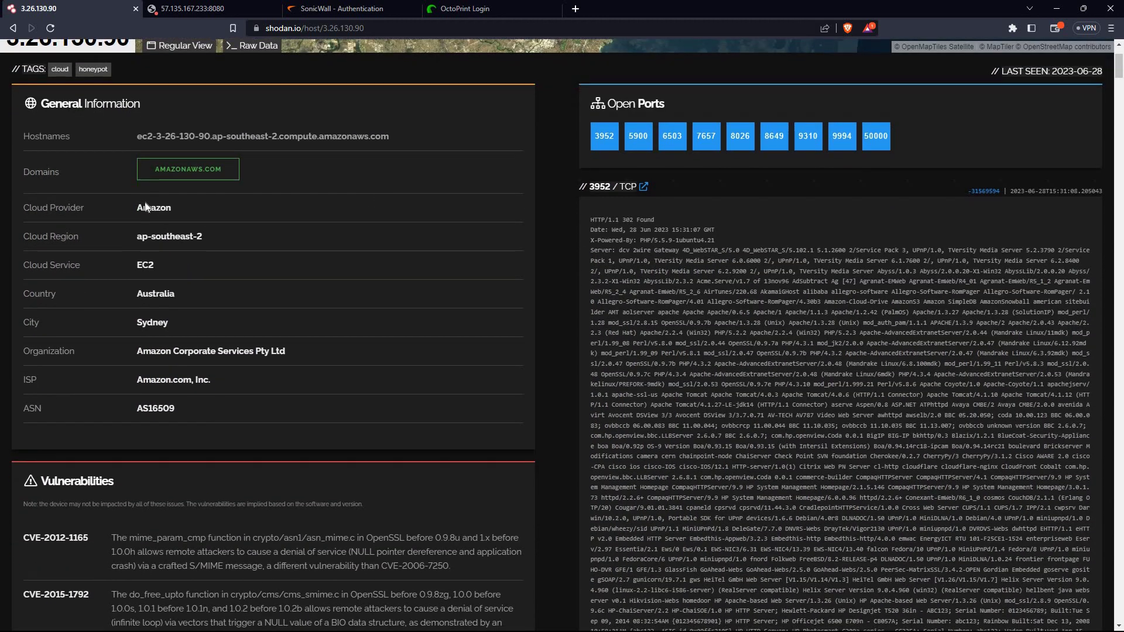
left_click_drag(111, 198, 210, 205)
Trim the page's web address back to …/host/ by erasing the IP
left_click(409, 29)
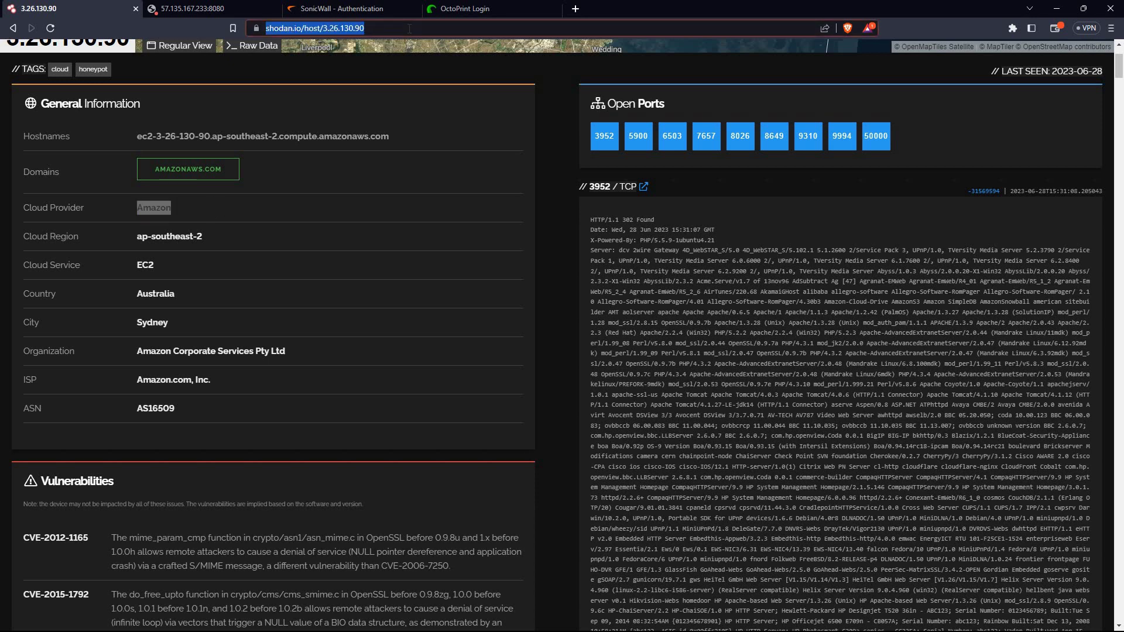
left_click(409, 28)
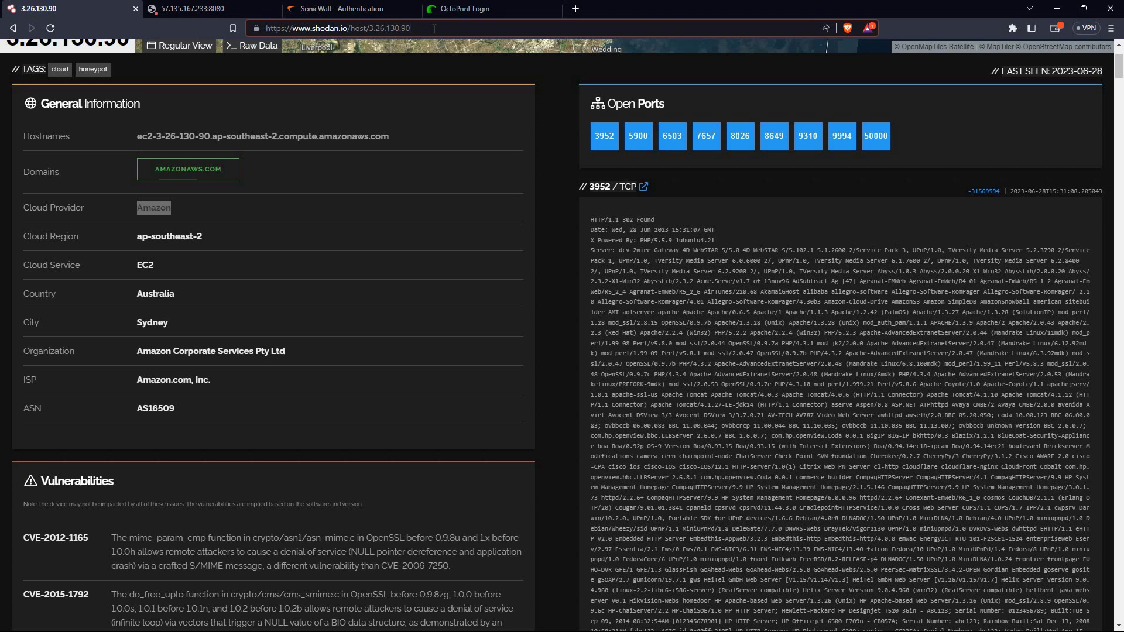
key("BackSpace")
key("BackSpace")
key("BackSpace")
key("BackSpace")
key("BackSpace")
key("BackSpace")
key("BackSpace")
key("BackSpace")
key("BackSpace")
key("BackSpace")
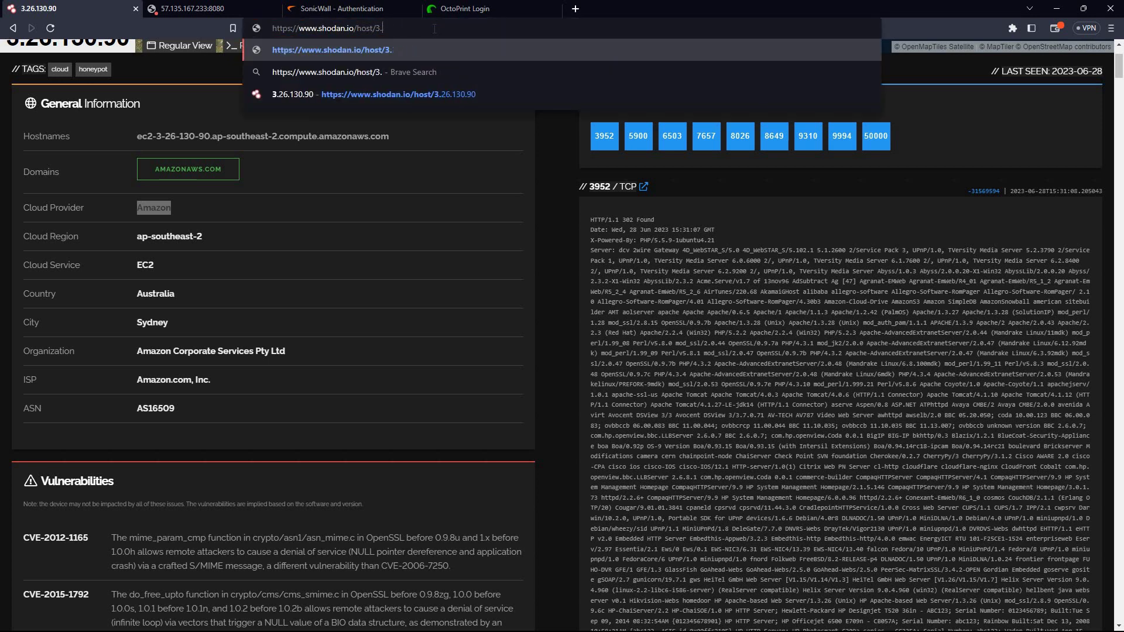
key("BackSpace")
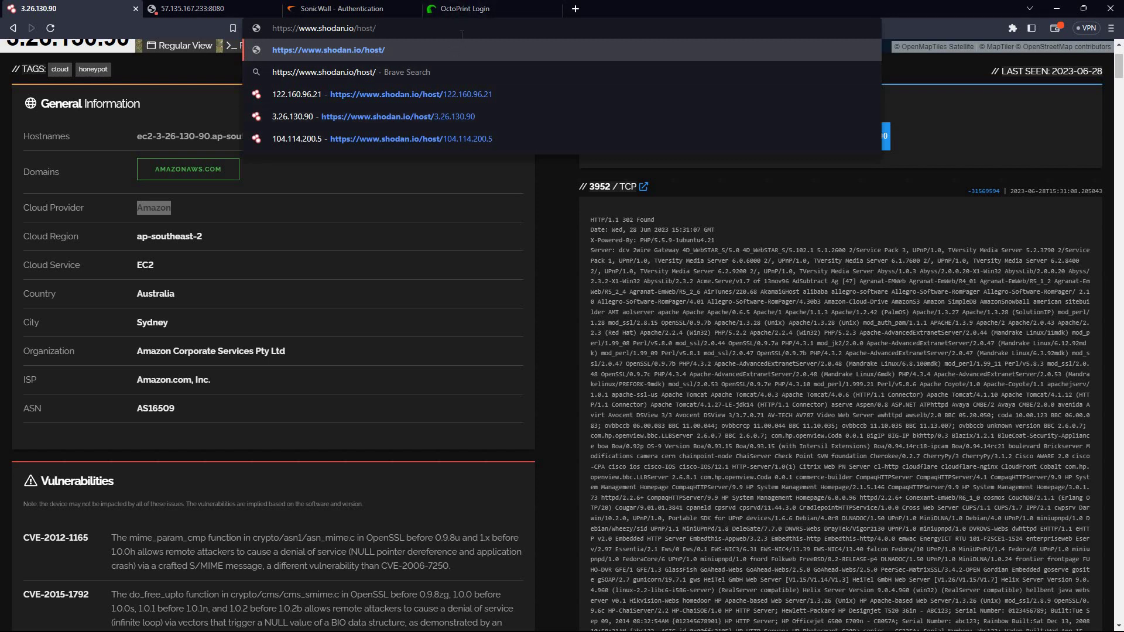
In a new tab, search 'major ip block' and open NirSoft's Major IP Addresses Blocks By Country page
left_click(576, 8)
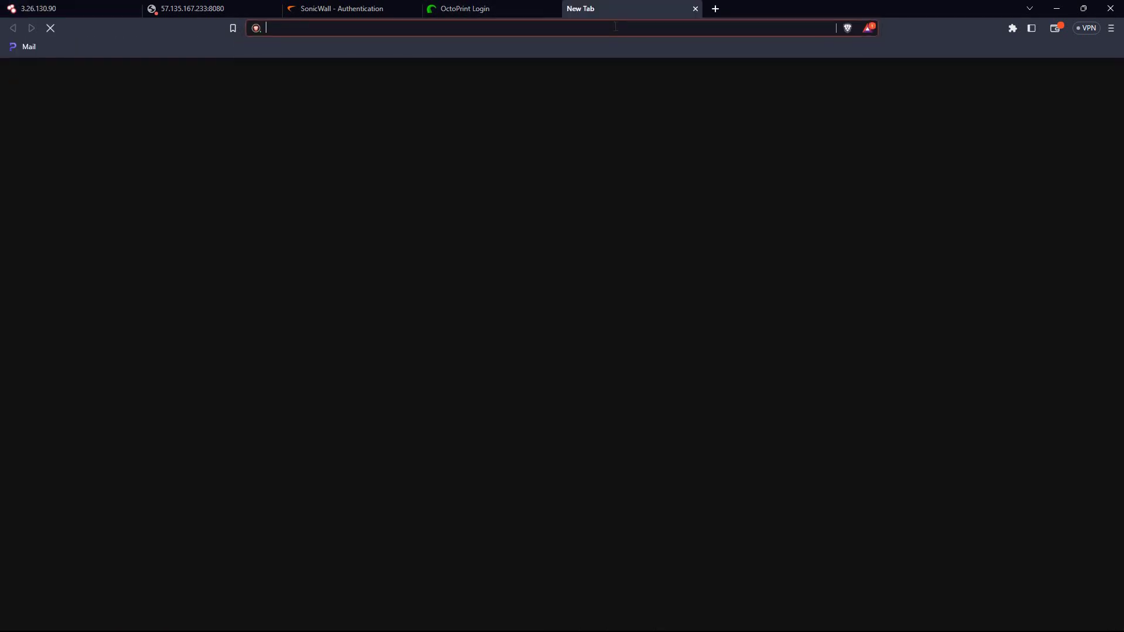
type("majo")
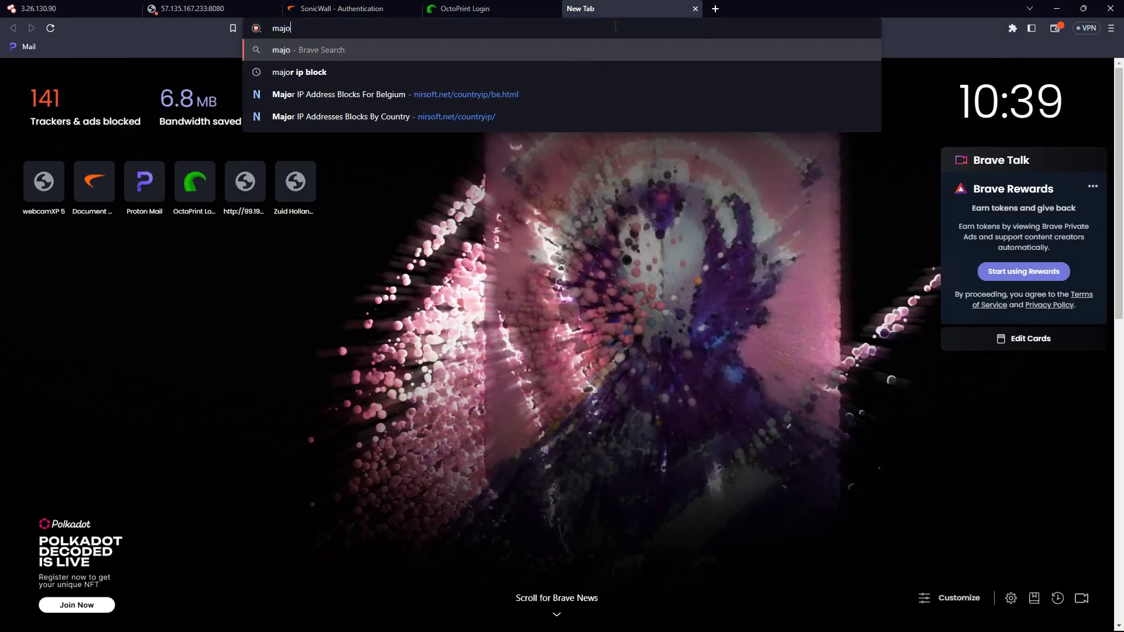
type("r ip ")
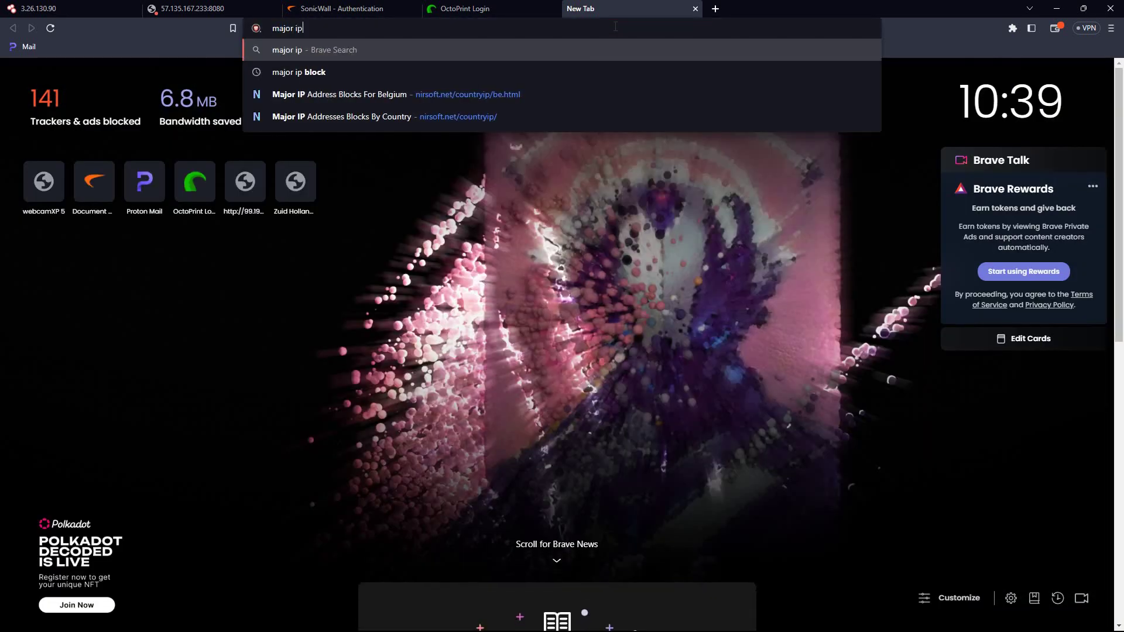
type("b;ock")
key("Return")
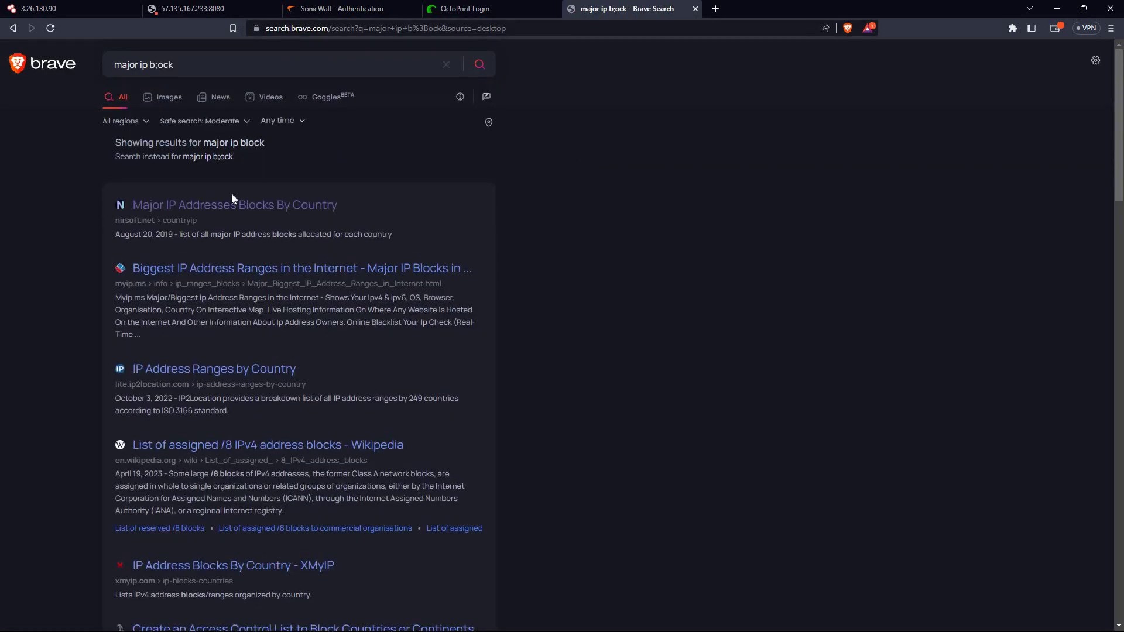
left_click(232, 202)
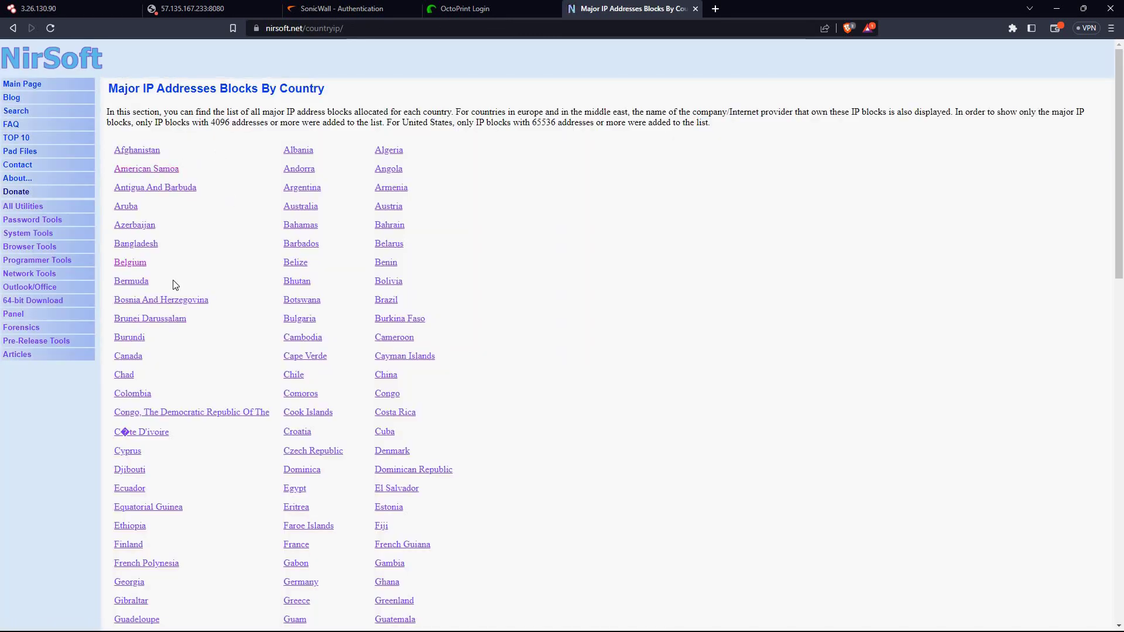
scroll(173, 285, "down", 1)
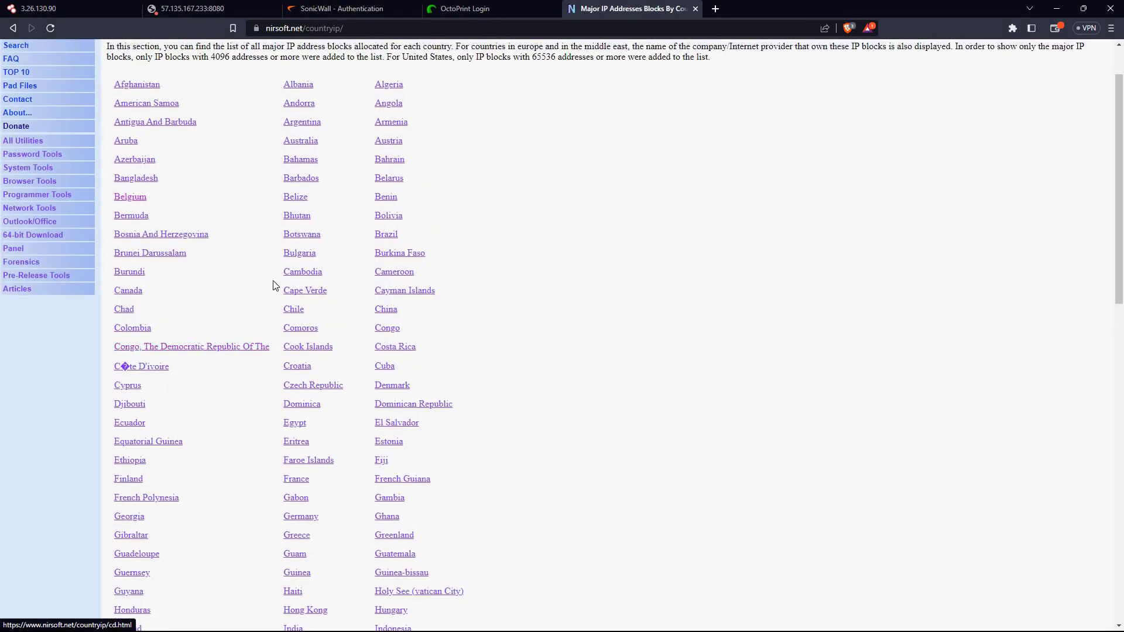
scroll(254, 256, "up", 1)
scroll(255, 258, "down", 1)
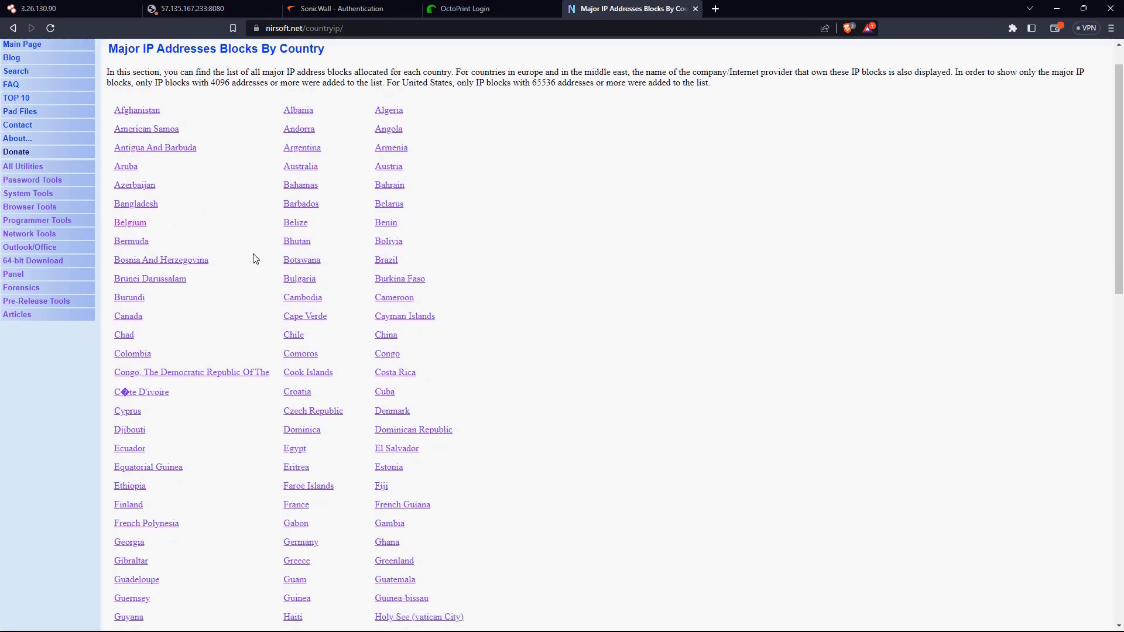
scroll(255, 258, "down", 6)
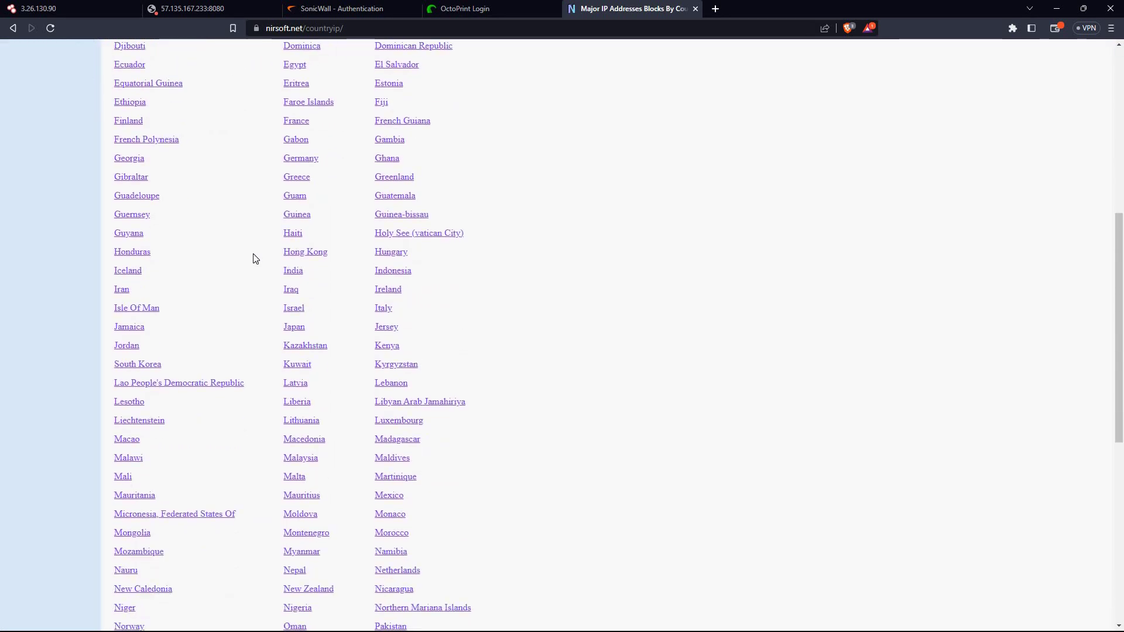
scroll(255, 259, "down", 2)
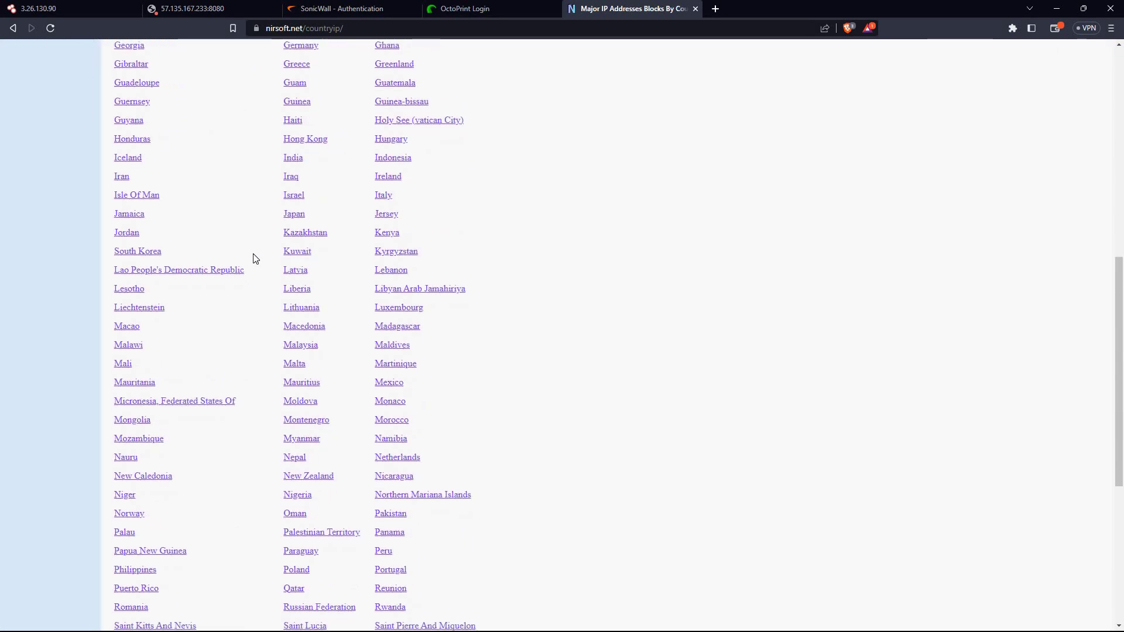
left_click(294, 164)
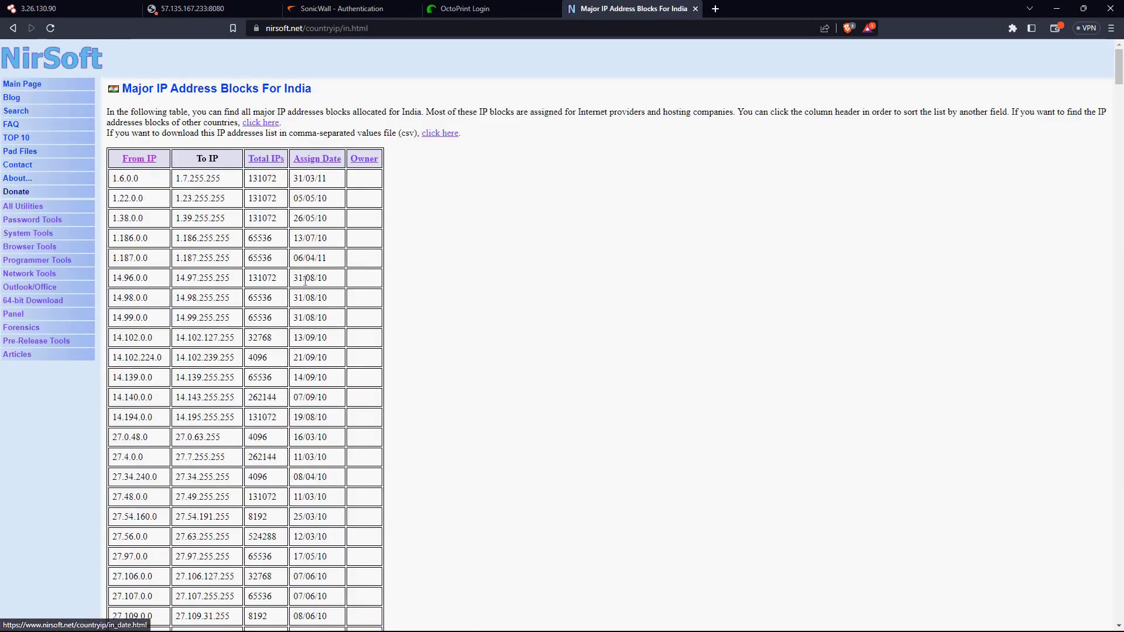
scroll(305, 280, "down", 7)
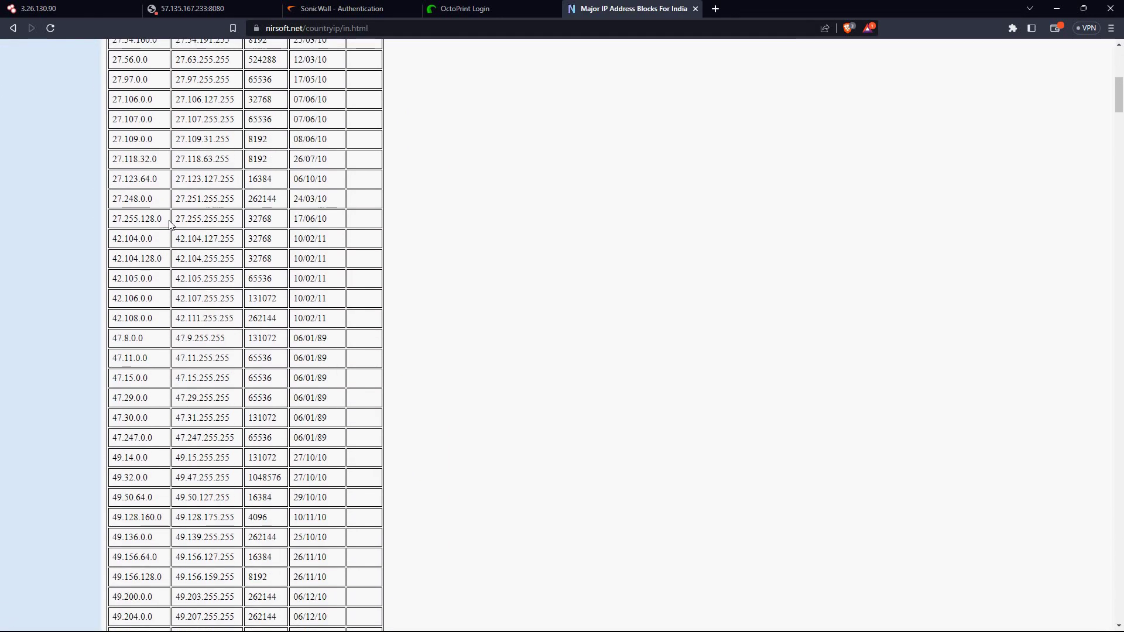
left_click_drag(169, 221, 132, 42)
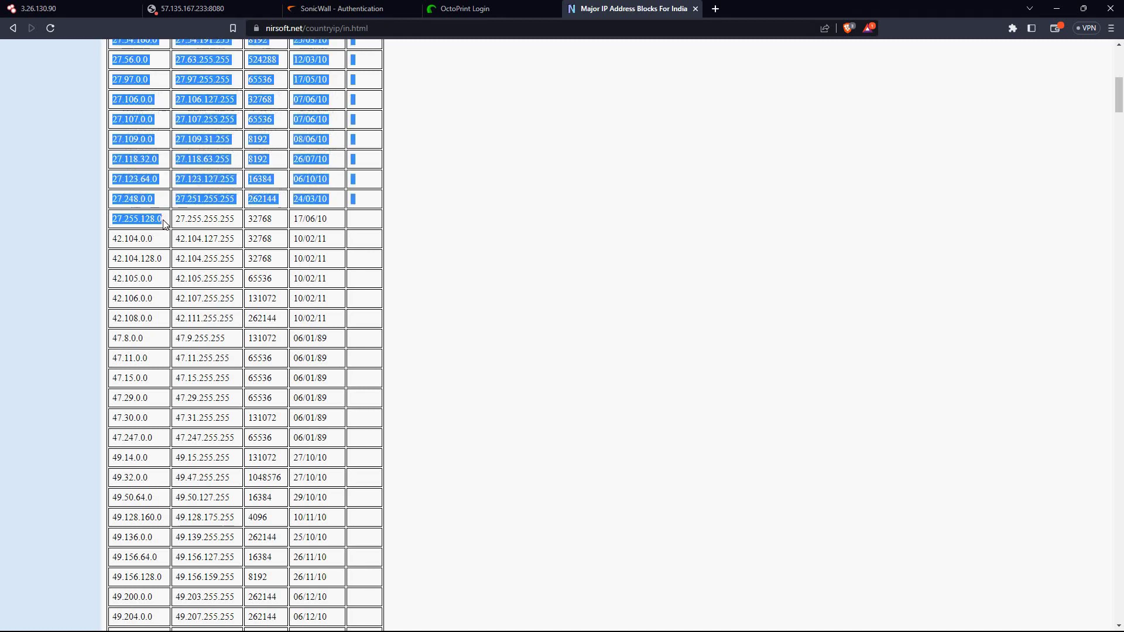
left_click(170, 227)
left_click_drag(98, 220, 111, 44)
double_click(113, 222)
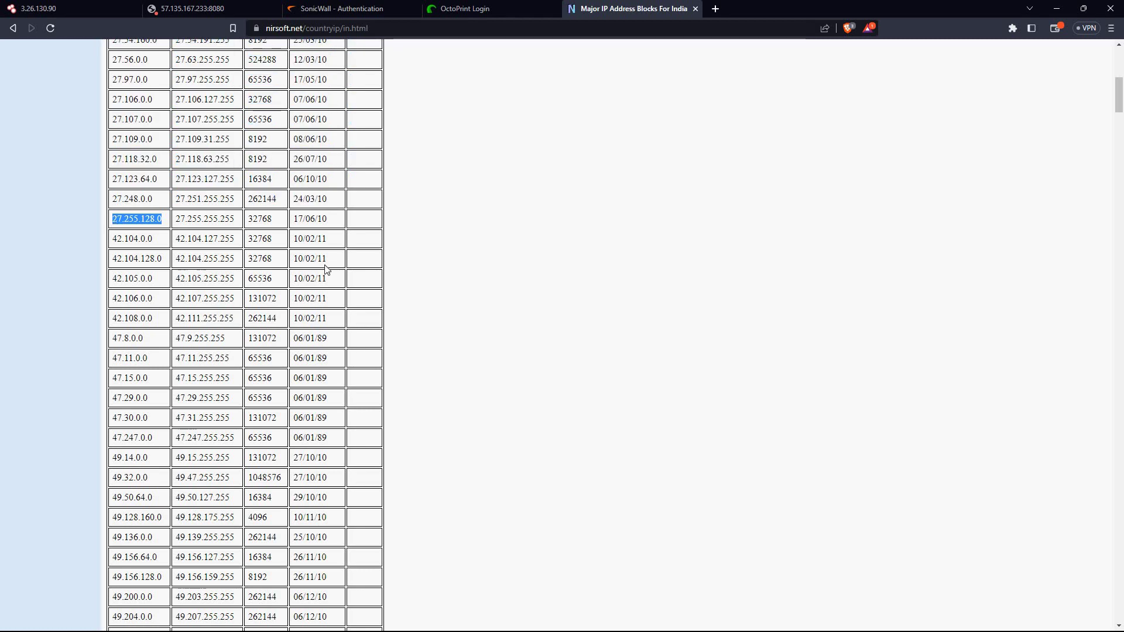
scroll(326, 270, "up", 8)
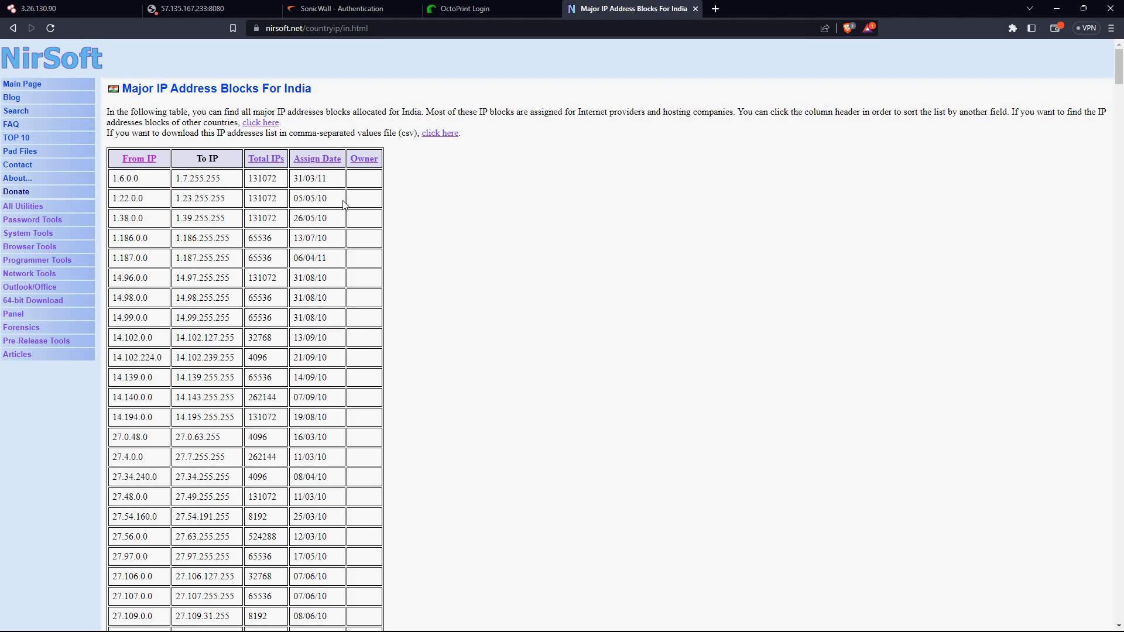
scroll(343, 202, "up", 5)
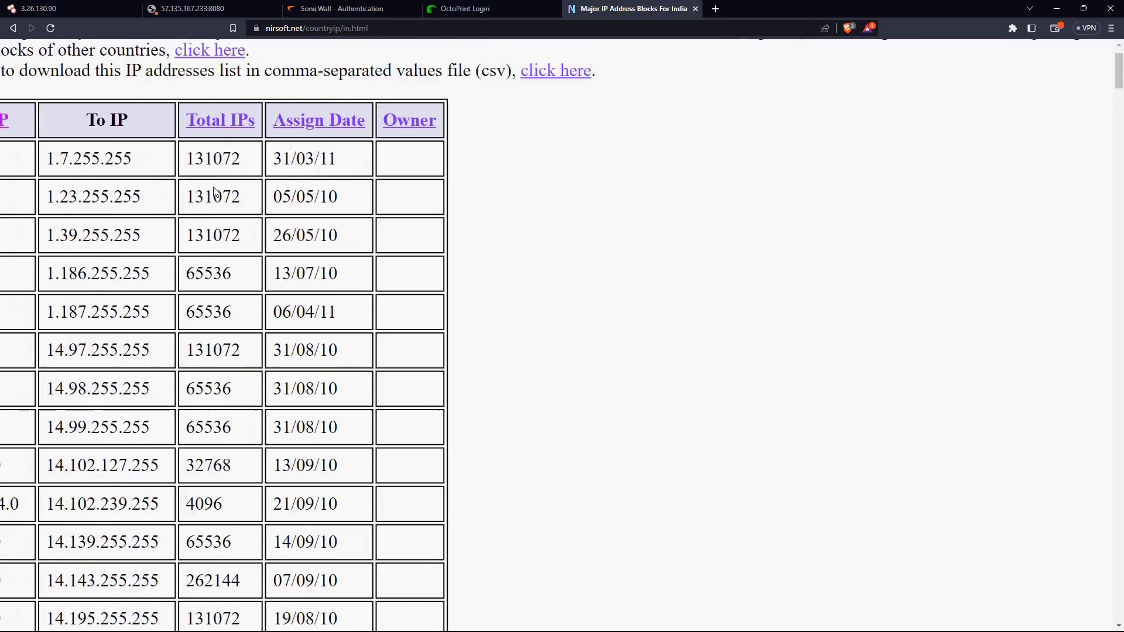
scroll(215, 194, "down", 4)
scroll(218, 192, "up", 5)
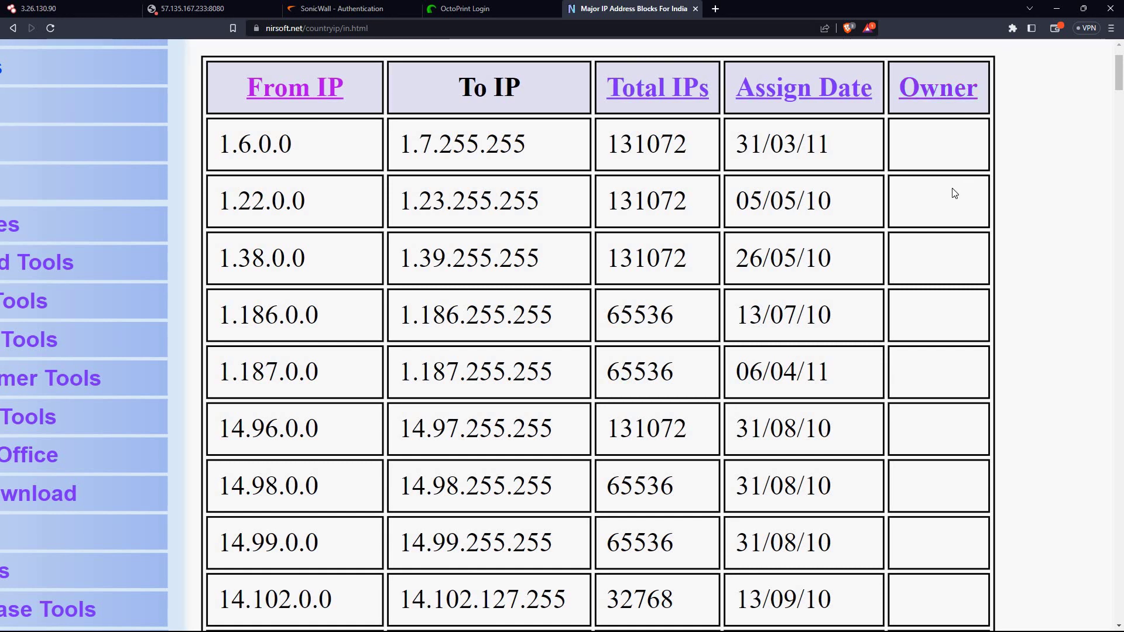
scroll(955, 193, "down", 12)
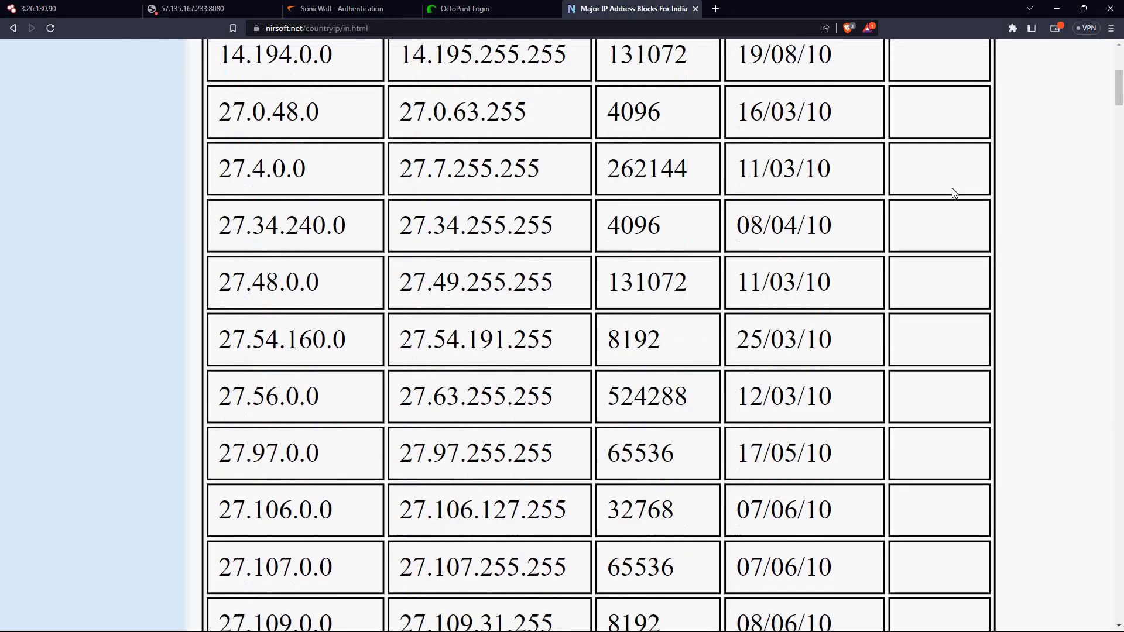
scroll(955, 193, "down", 5)
scroll(955, 193, "up", 20)
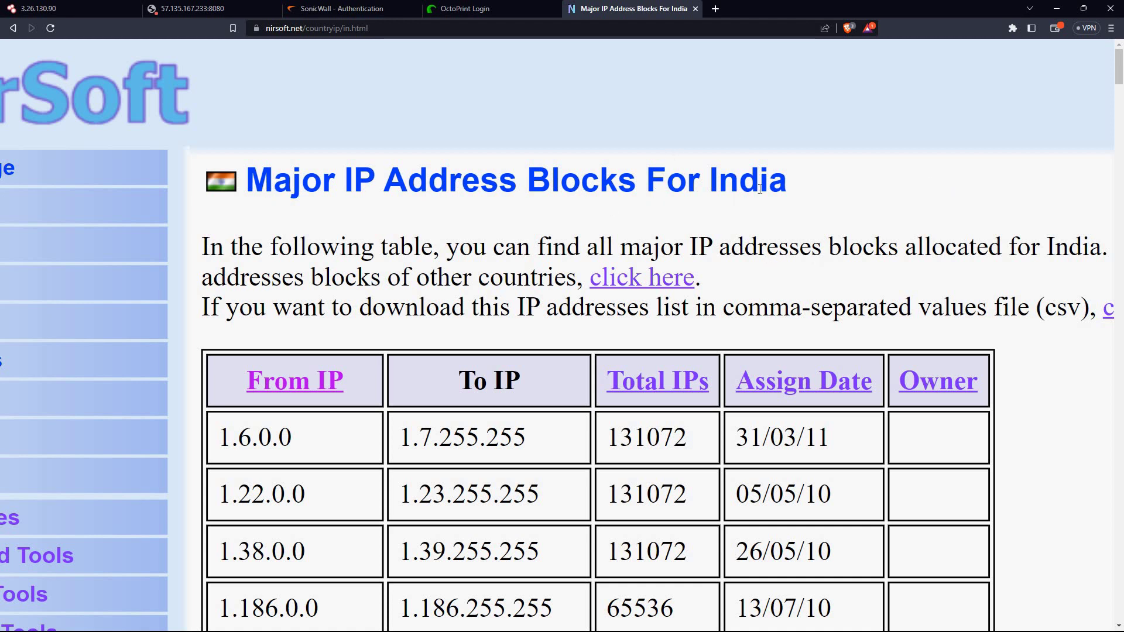
left_click(380, 31)
key("ctrl+c")
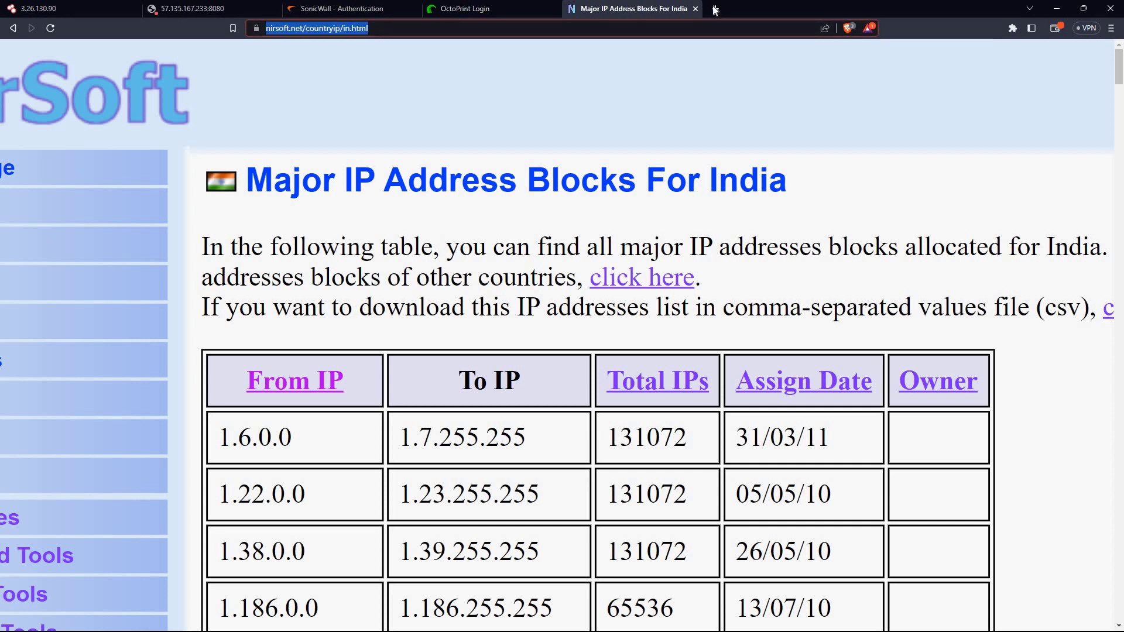
left_click(715, 10)
Load the copied NirSoft India IP blocks address in the new tab
key("ctrl+v")
type("\\")
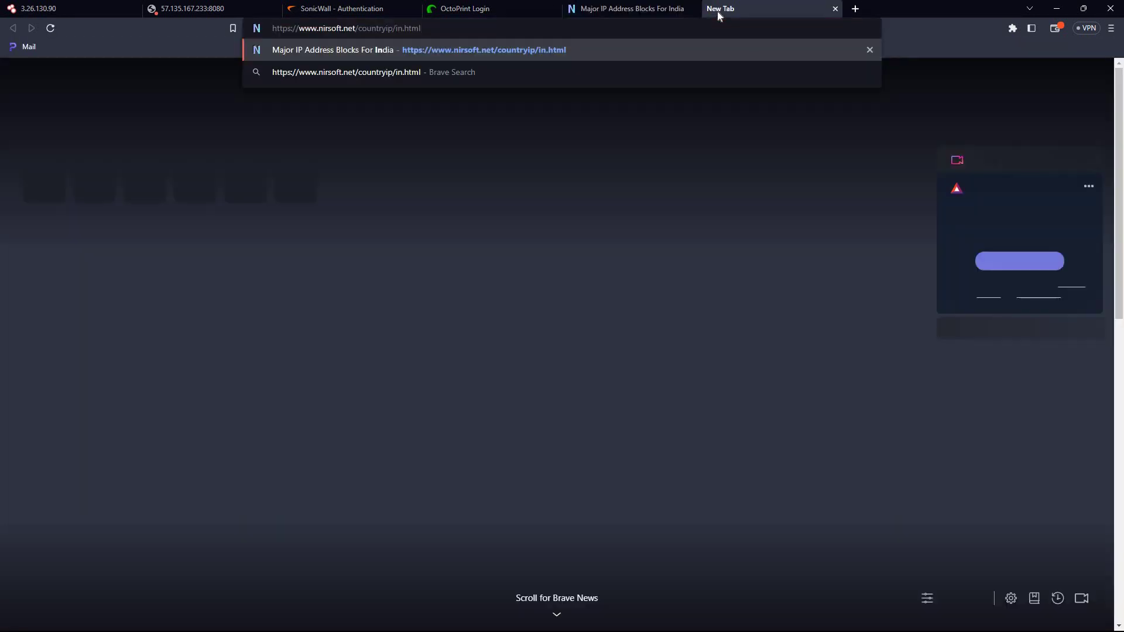
key("Return")
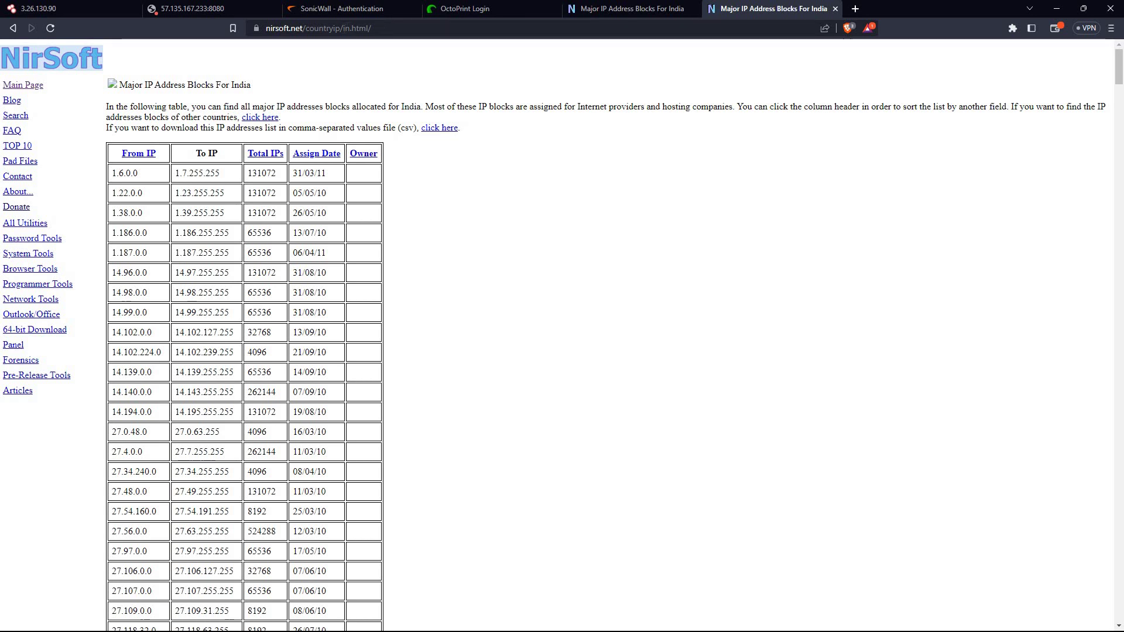
Go back and run a web search for 'major ip block'
left_click(14, 28)
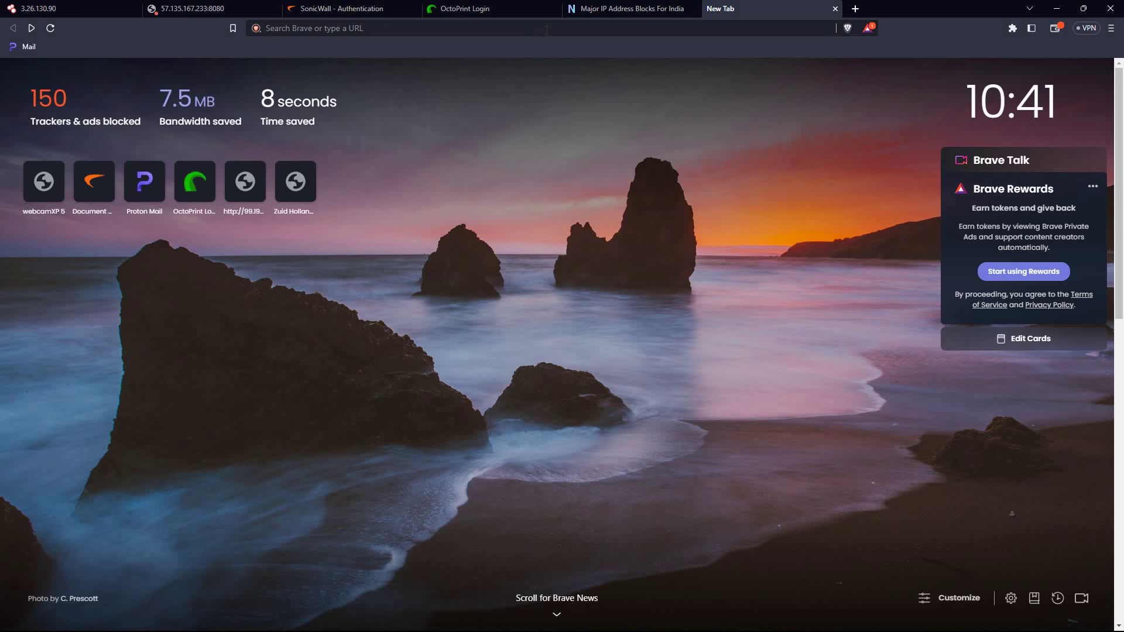
type("m")
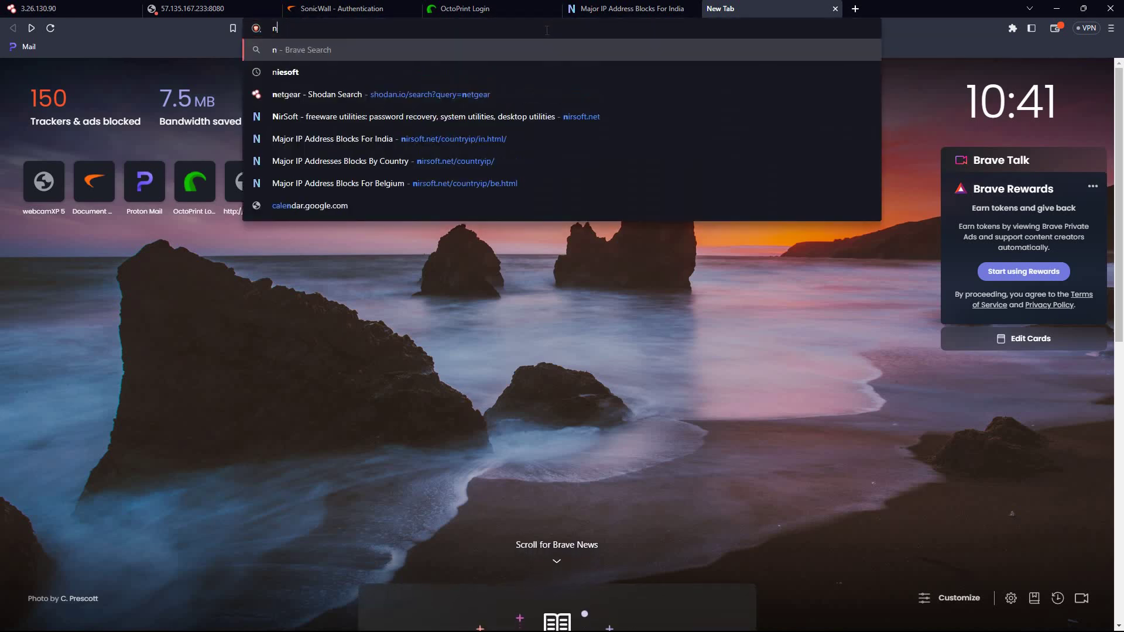
type("ajor ip ")
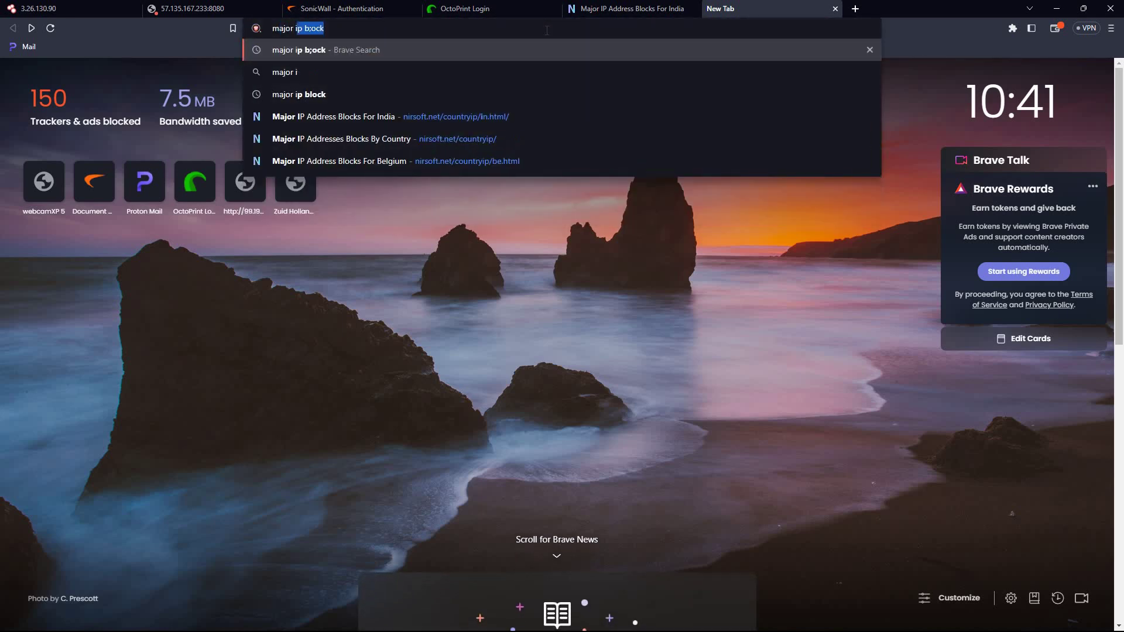
type("block")
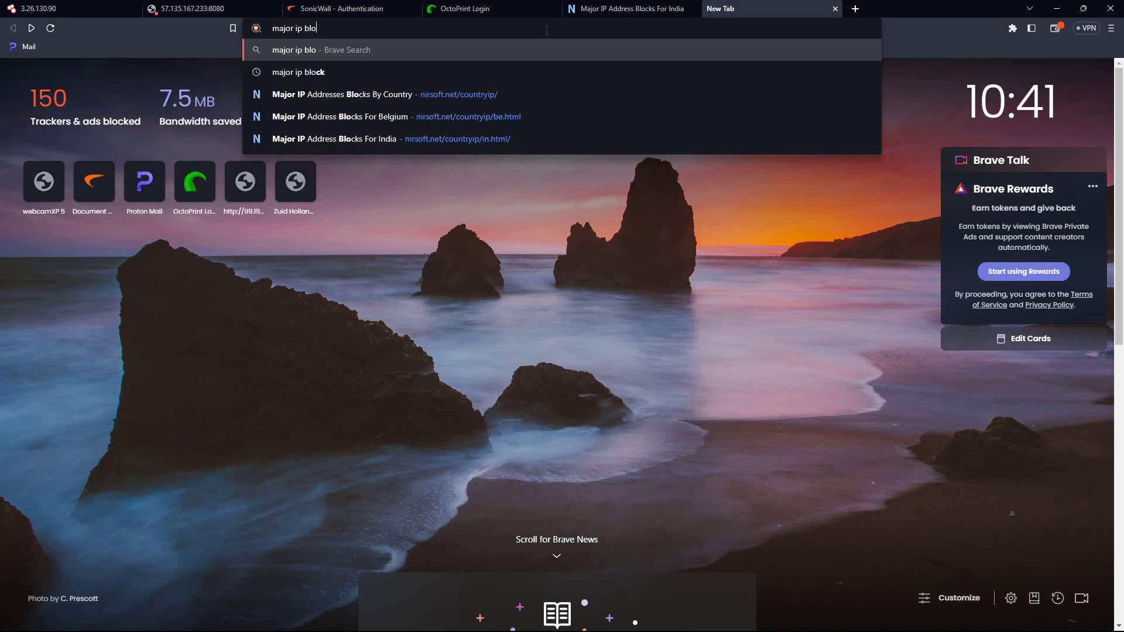
key("Return")
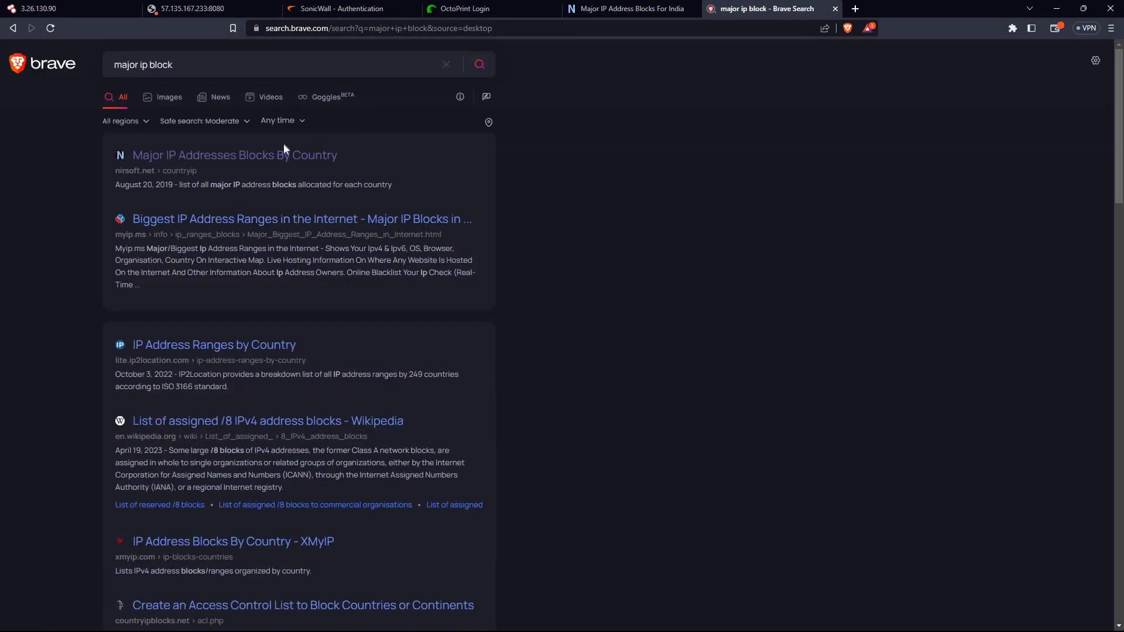
Open NirSoft's country list, glance at Algeria's blocks, then open Belgium's table
left_click(284, 159)
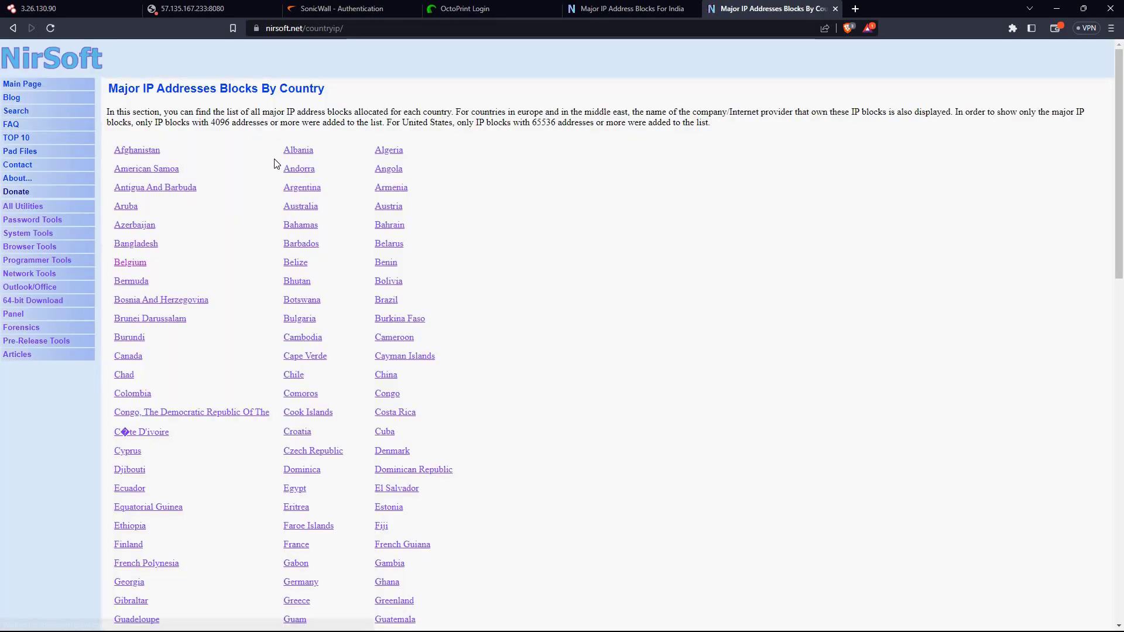
left_click(388, 153)
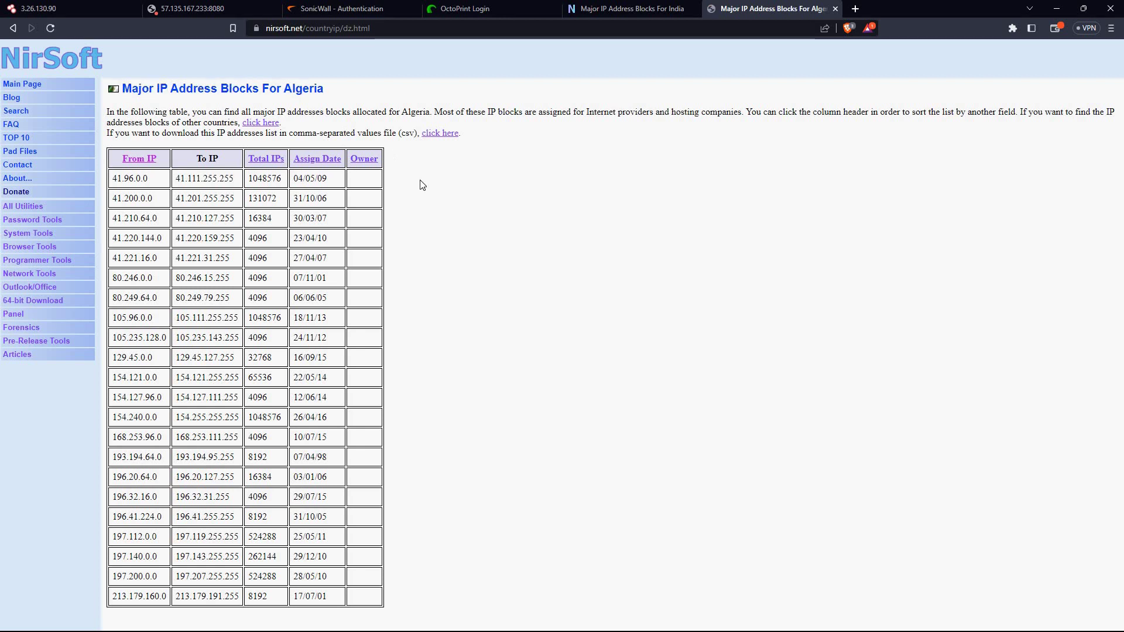
left_click(11, 29)
scroll(216, 265, "down", 1)
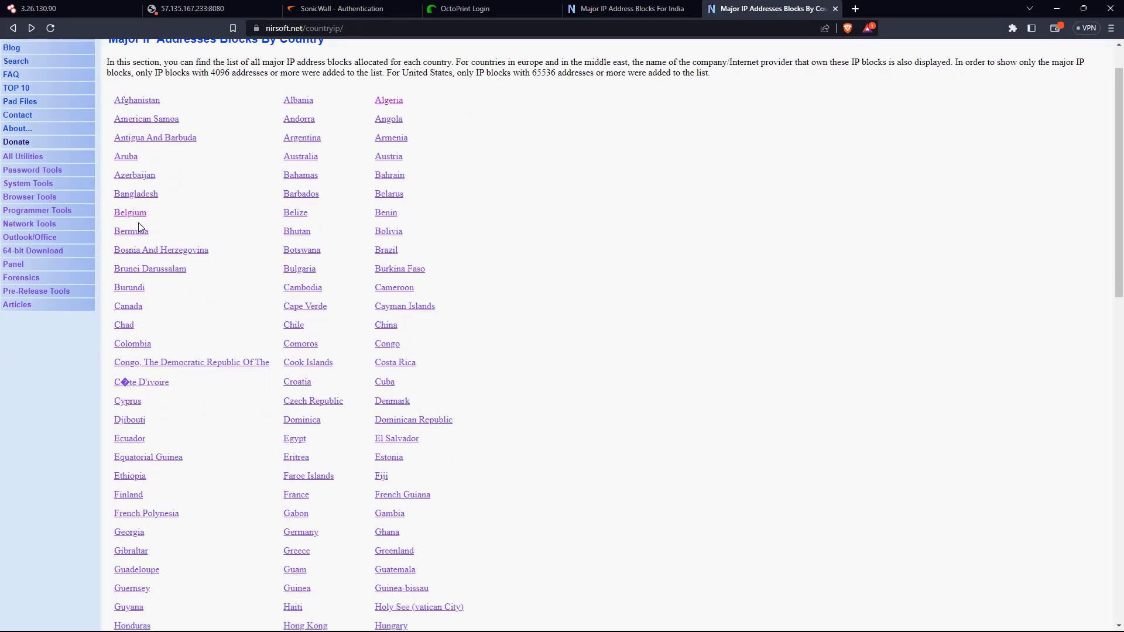
left_click(132, 213)
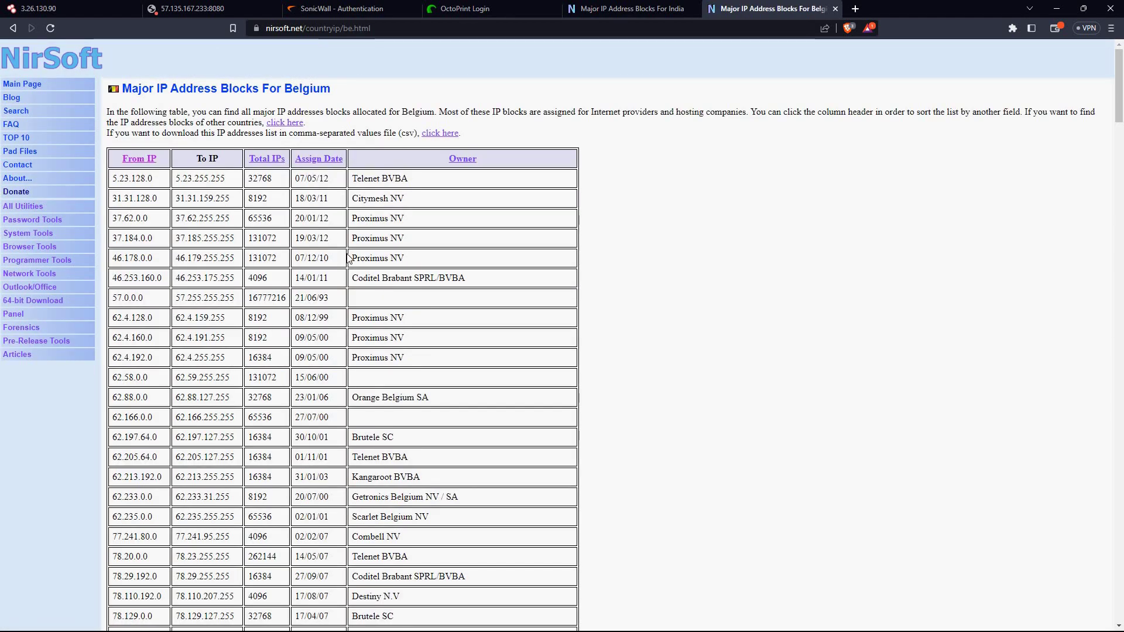
Scroll through the Belgium IP block table, then go back to the India blocks tab
scroll(368, 122, "up", 5)
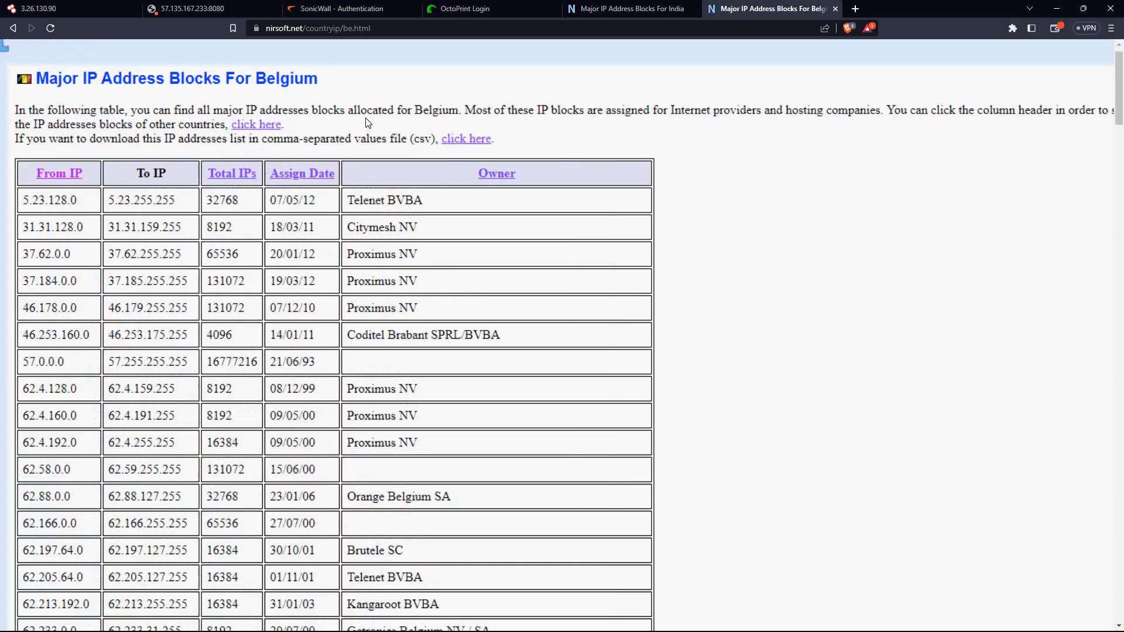
scroll(368, 122, "left", 5)
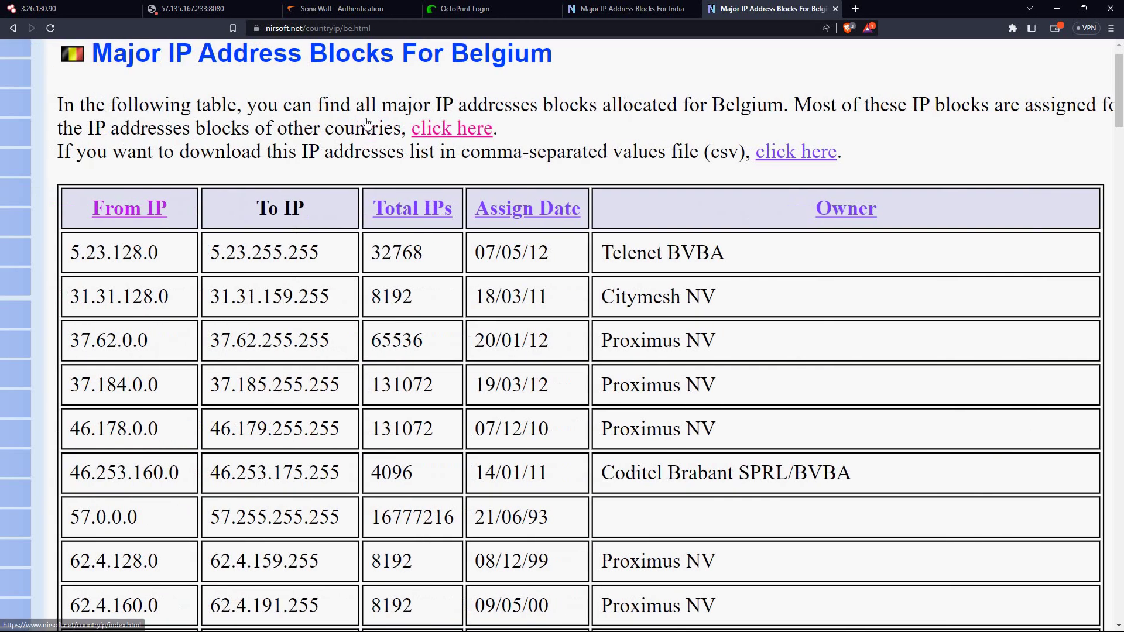
scroll(367, 118, "down", 1)
scroll(365, 118, "down", 1)
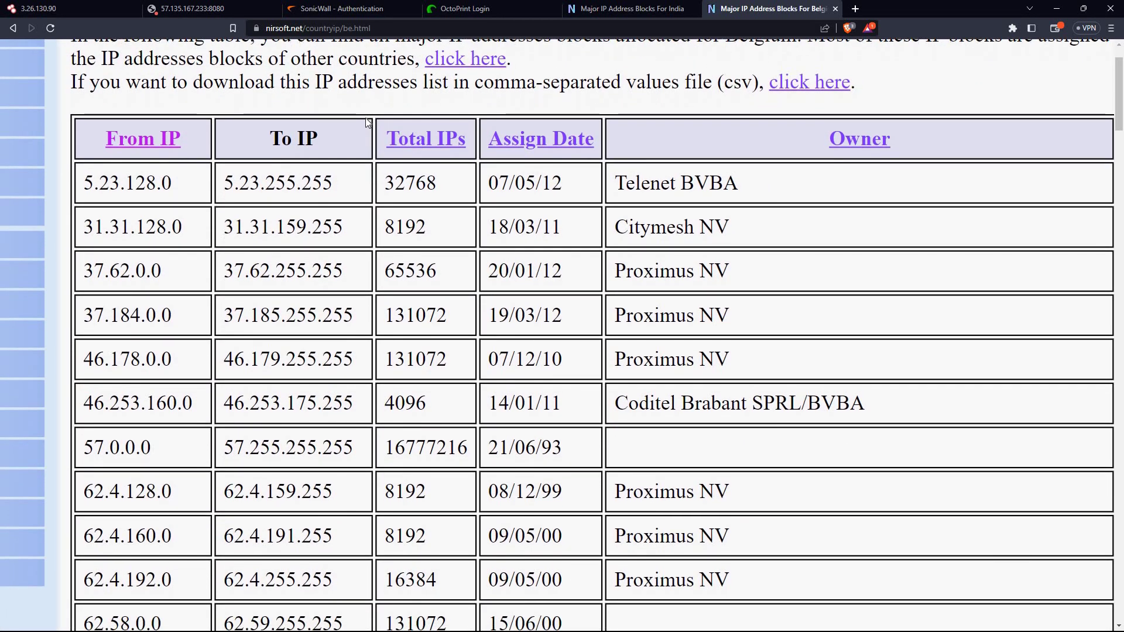
left_click(623, 7)
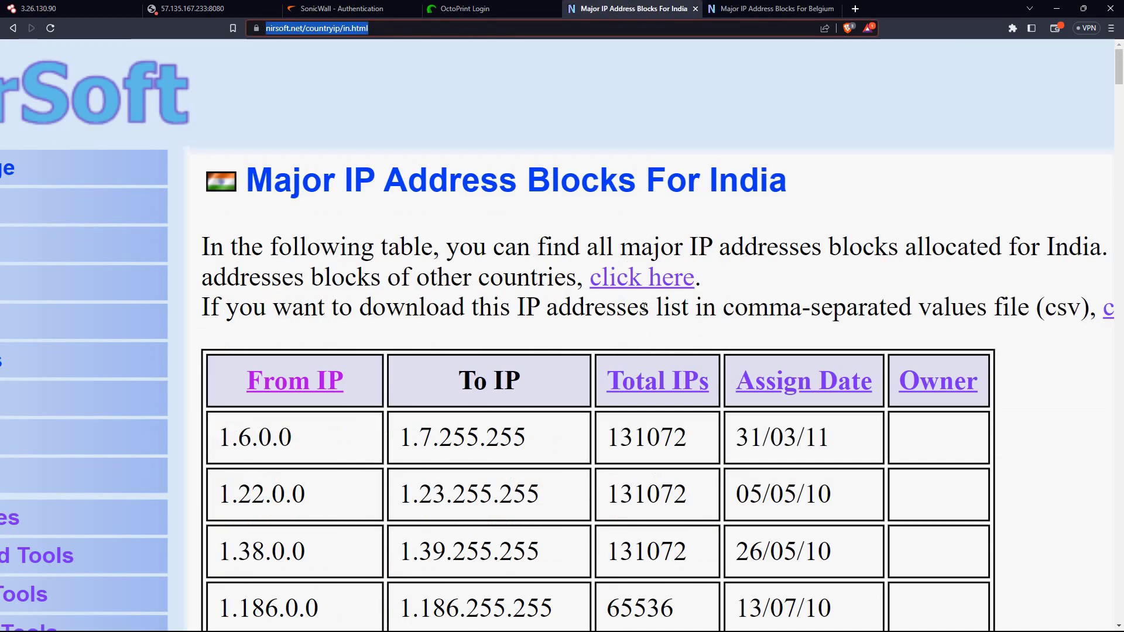
Compare India's and Belgium's IP block tables, noting Belgium's first owner Telenet BVBA
scroll(580, 326, "down", 3)
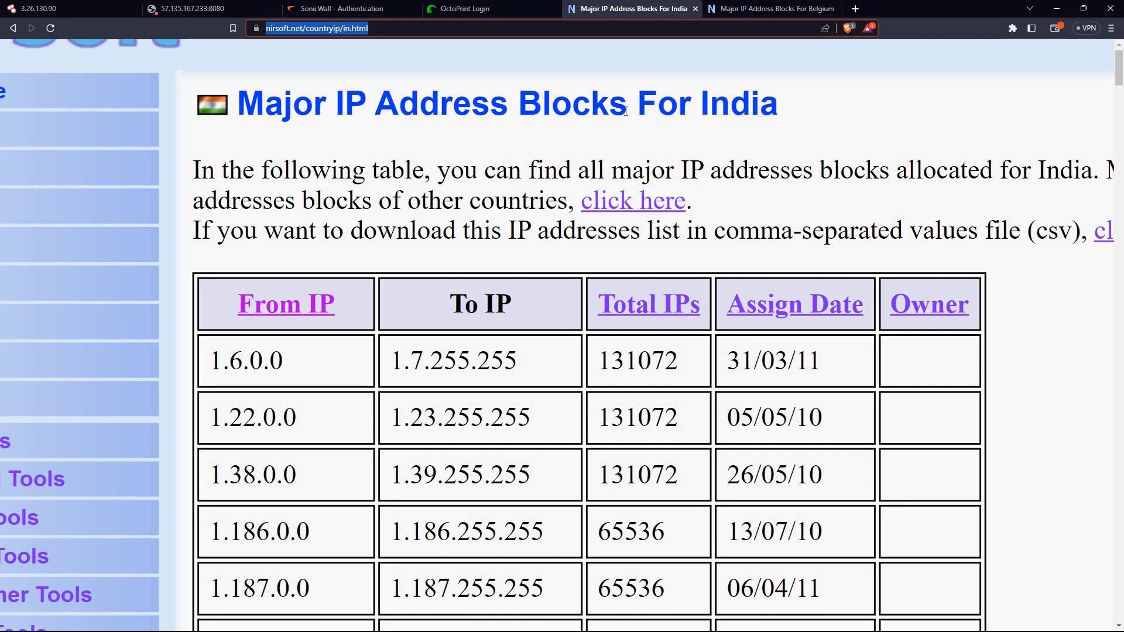
double_click(521, 105)
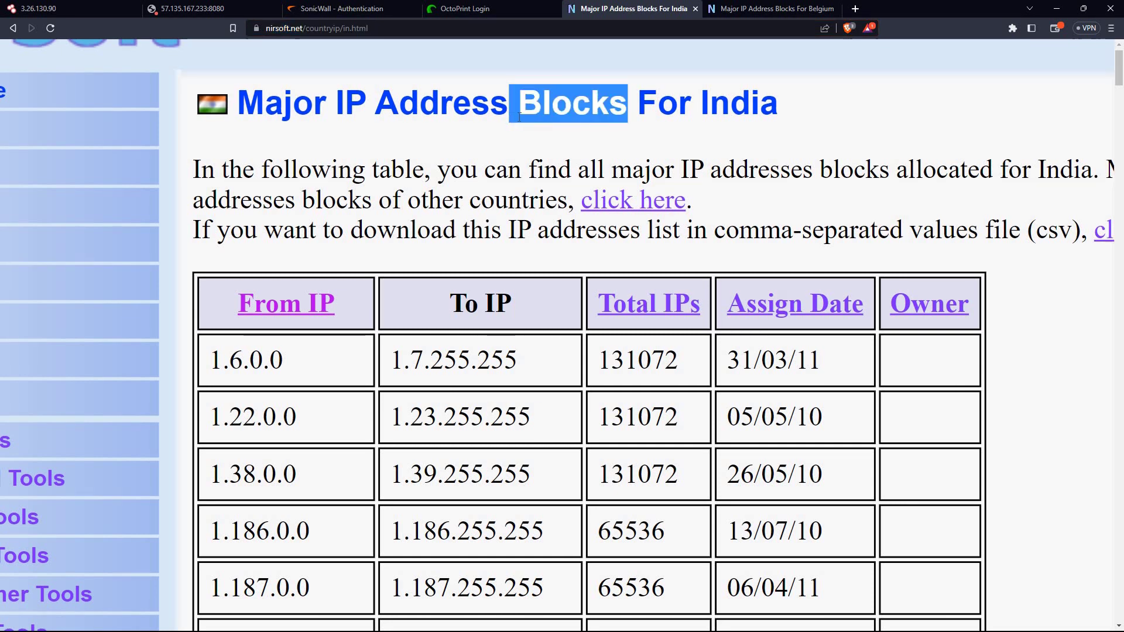
left_click(741, 6)
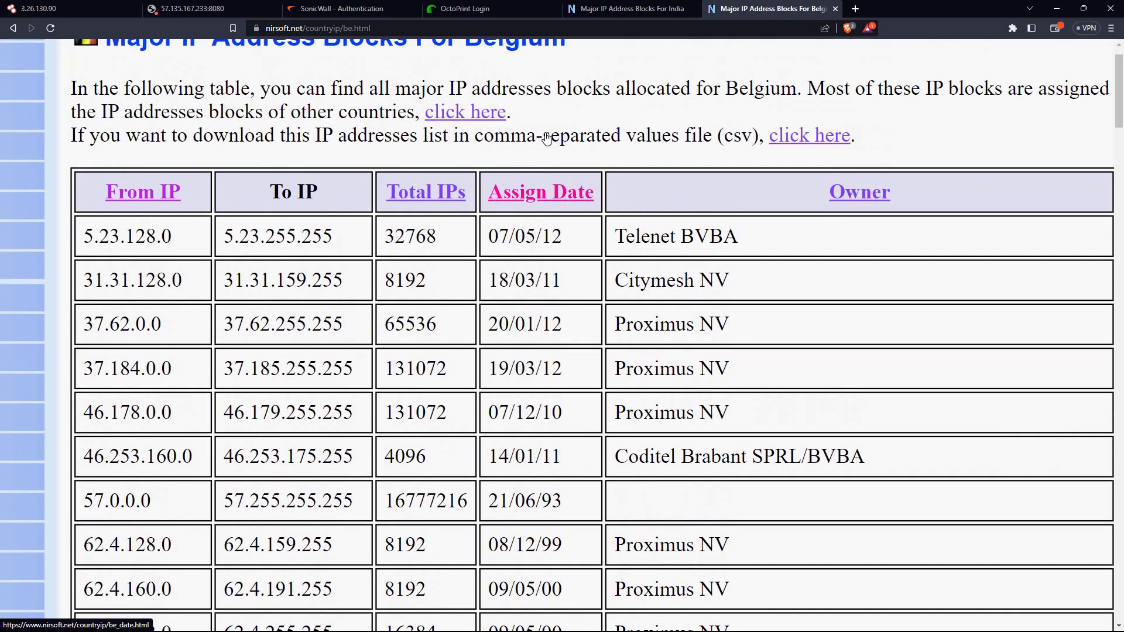
scroll(547, 138, "up", 1)
scroll(546, 138, "down", 2)
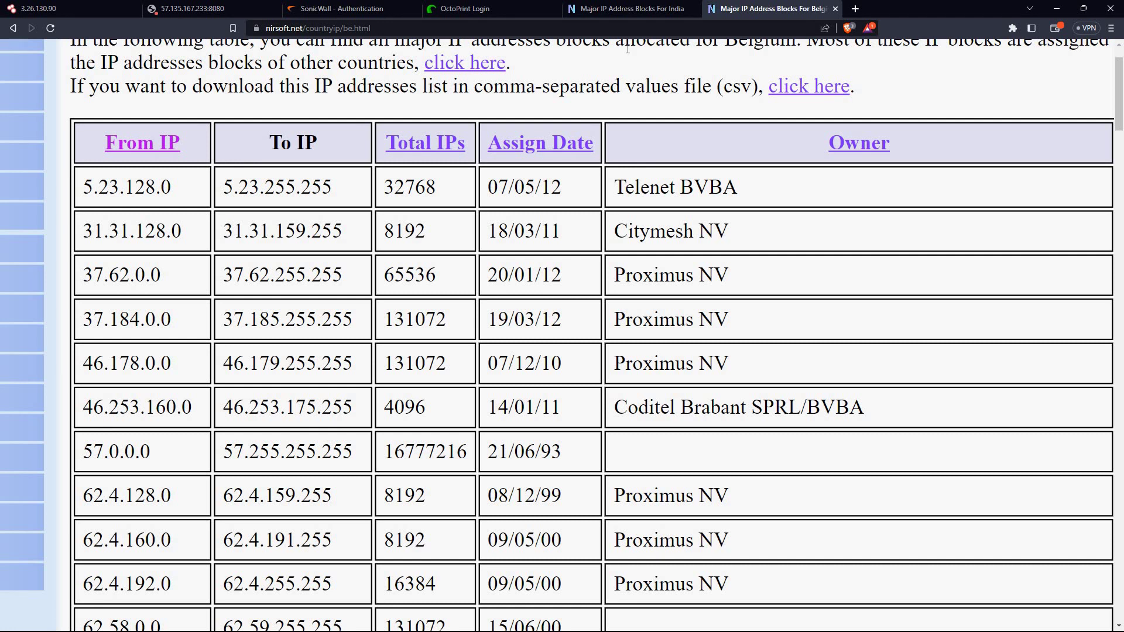
left_click_drag(620, 193, 752, 196)
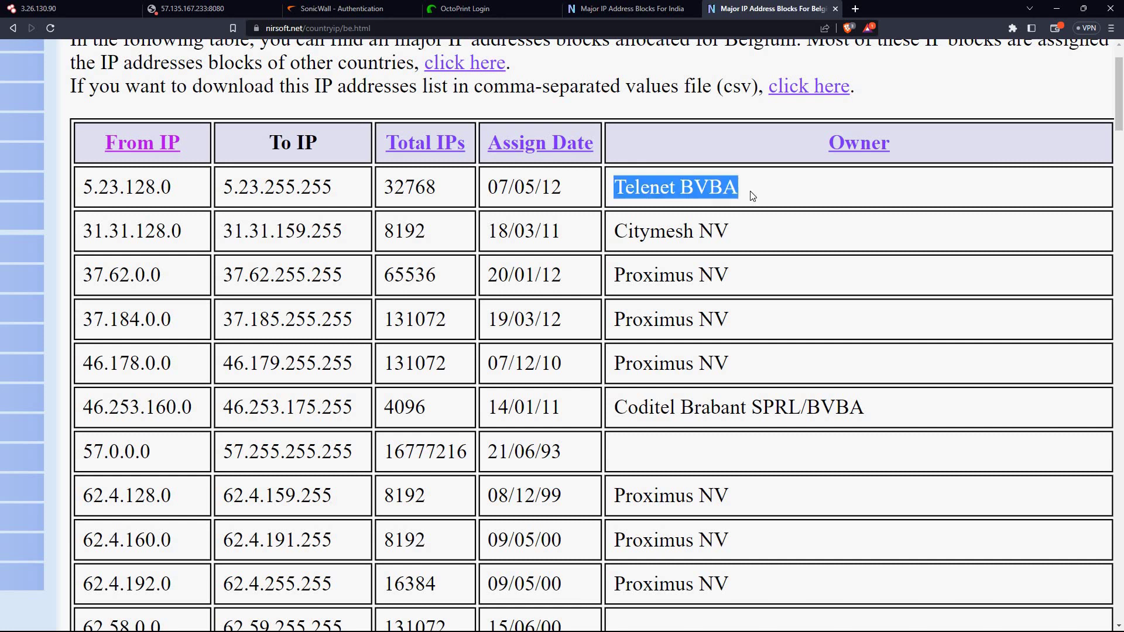
left_click(753, 195)
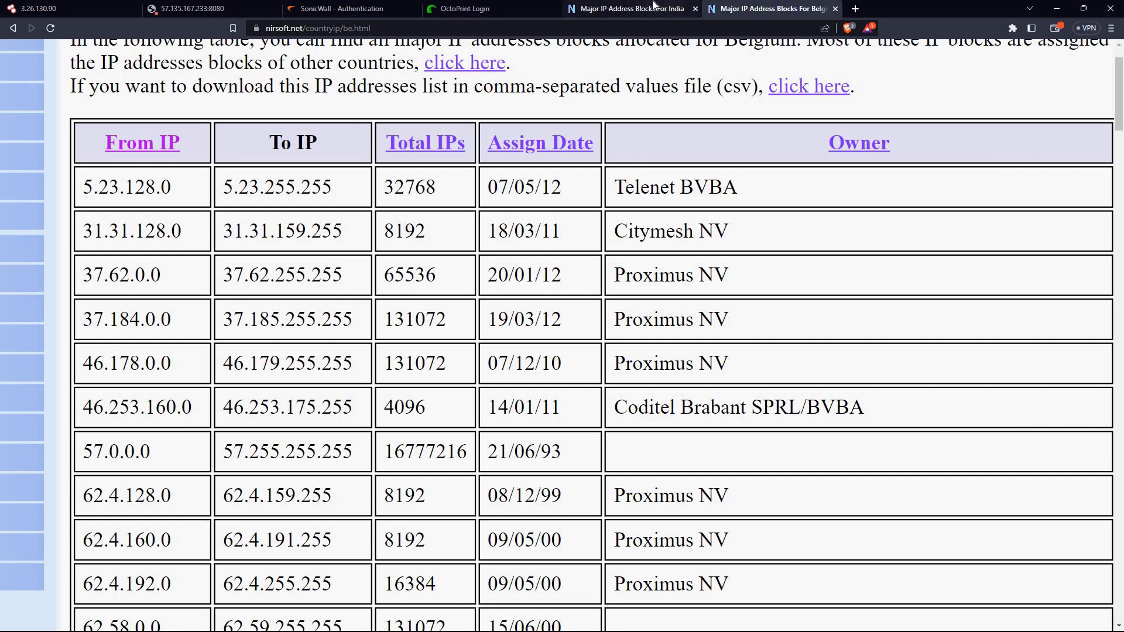
left_click(673, 6)
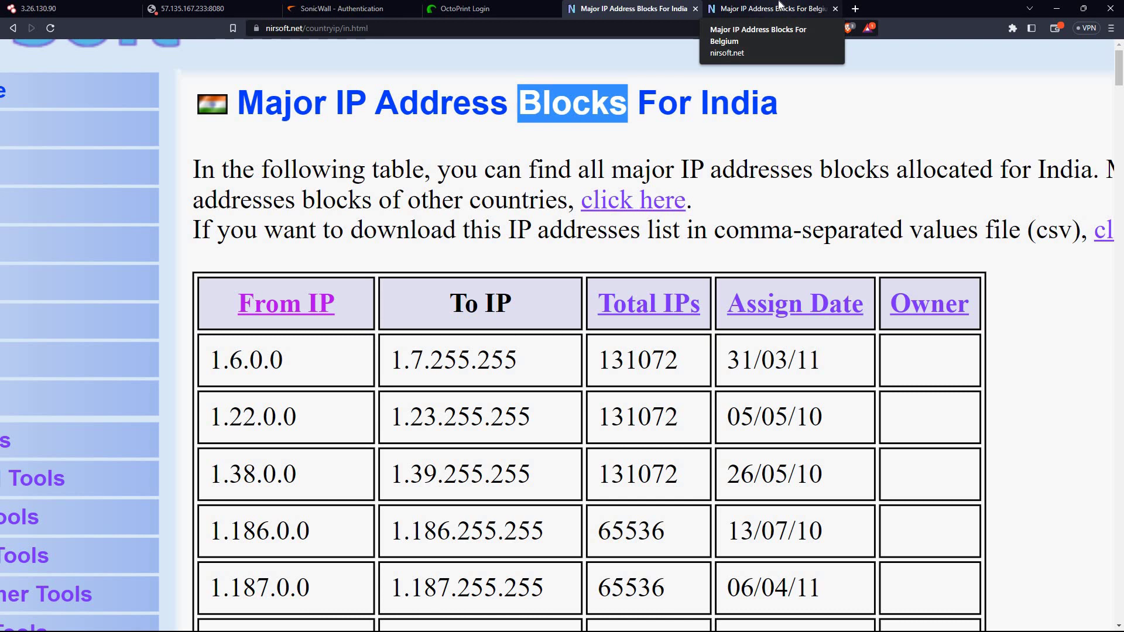
left_click(779, 7)
left_click(624, 7)
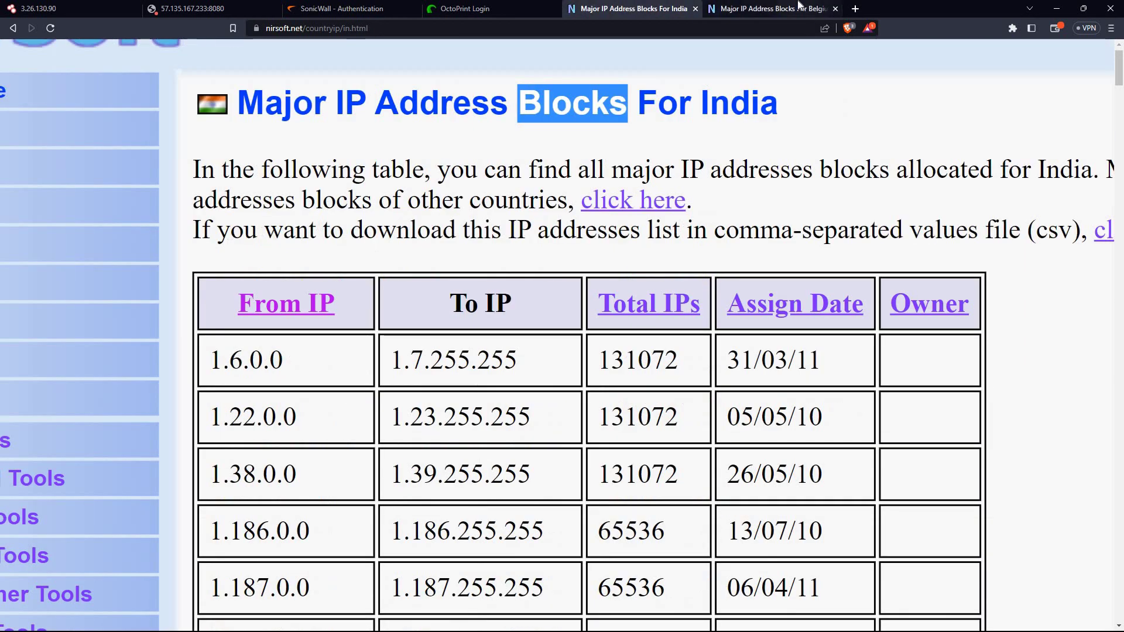
left_click(799, 7)
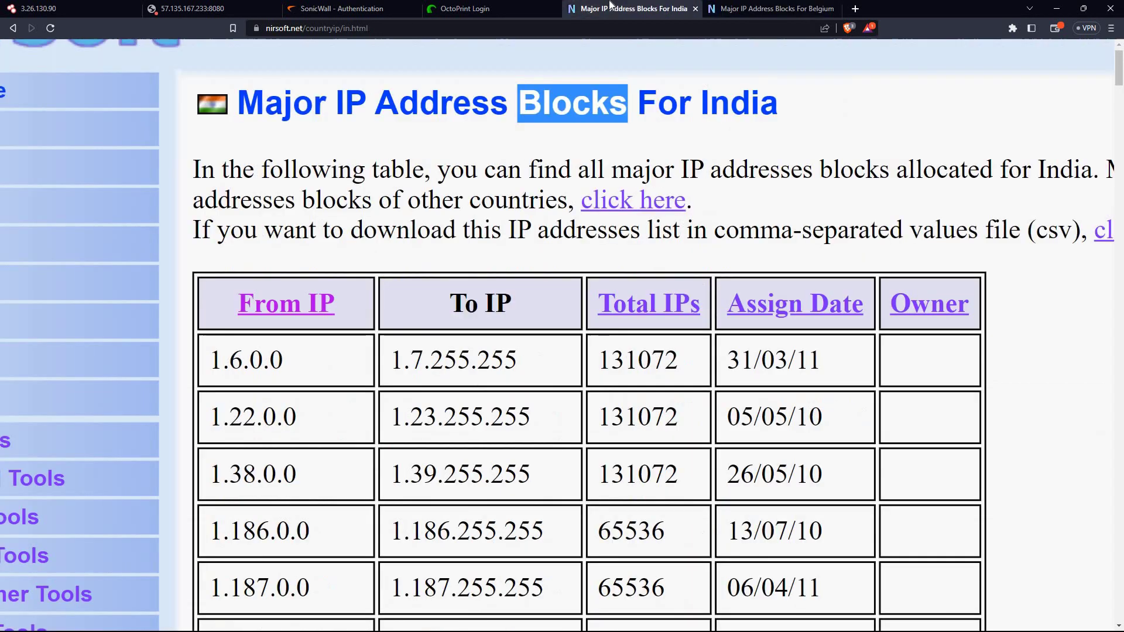
left_click(612, 7)
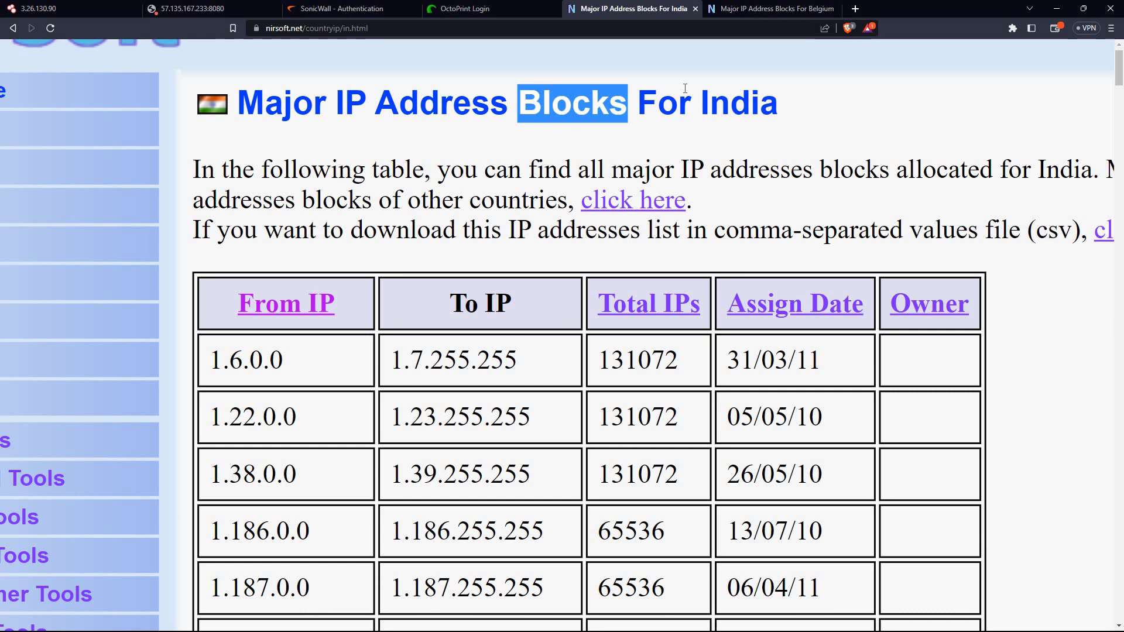
Open the by-country IP blocks index and reset page zoom there and on Belgium's tab
left_click(599, 189)
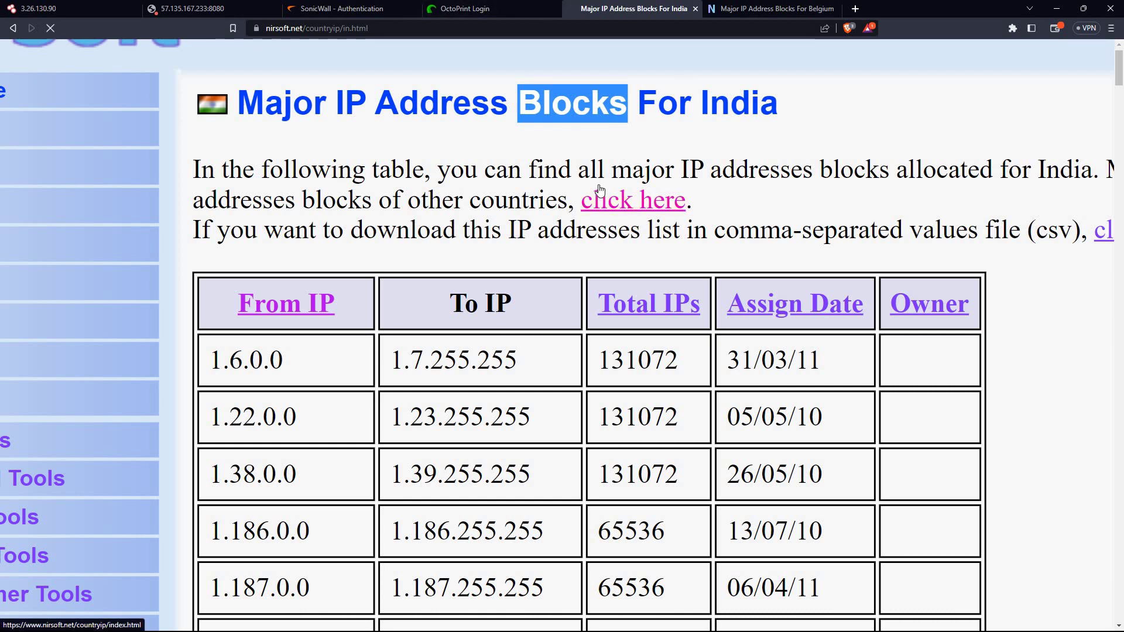
key("ctrl+0")
left_click(781, 5)
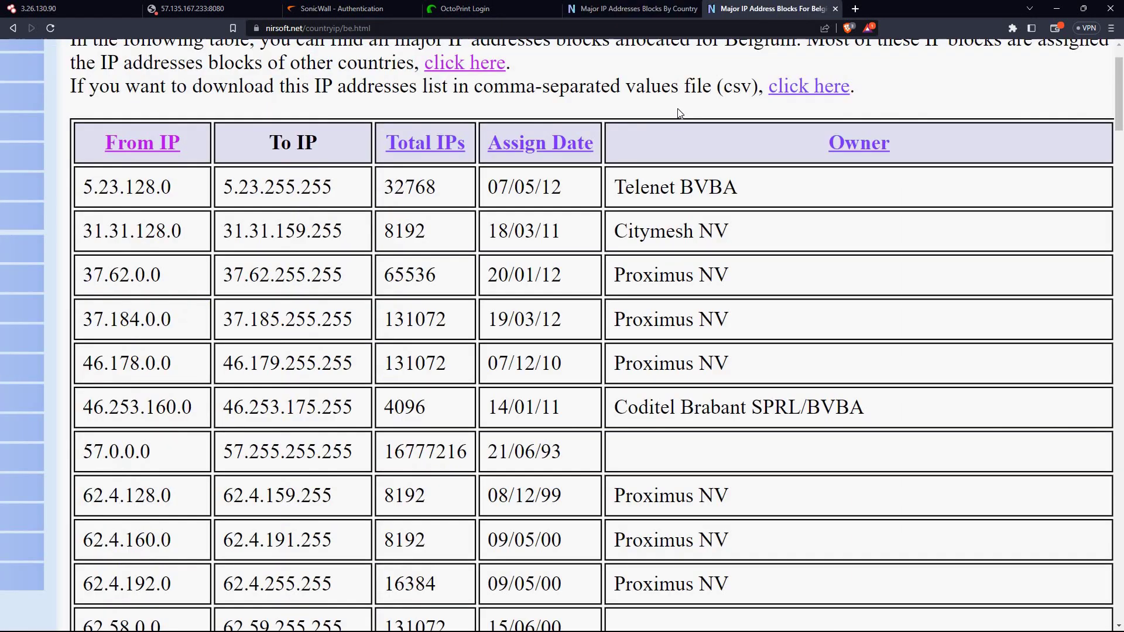
key("ctrl+0")
Return through the open tabs to the Shodan host page for 3.26.130.90
left_click(471, 4)
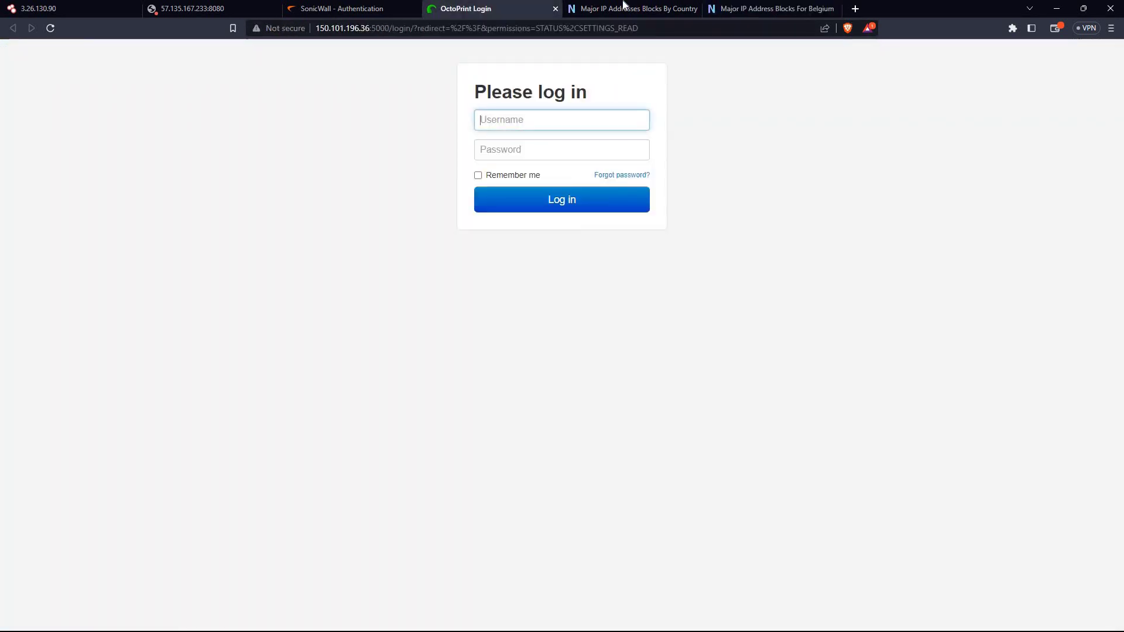
left_click(623, 8)
left_click(307, 5)
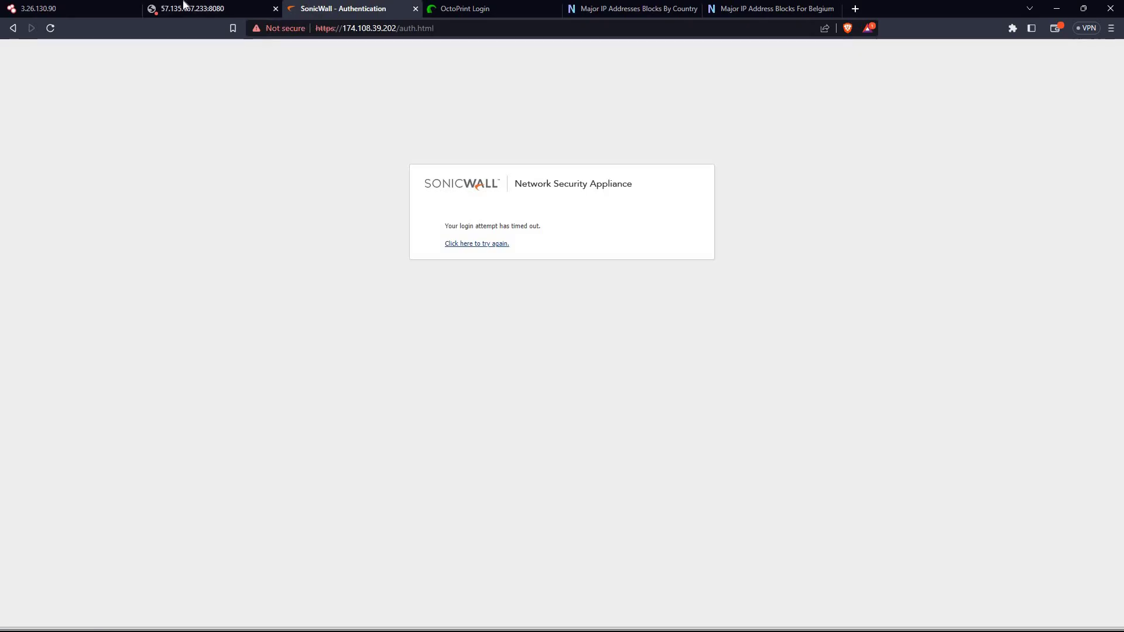
left_click(188, 8)
left_click(58, 8)
scroll(388, 133, "up", 2)
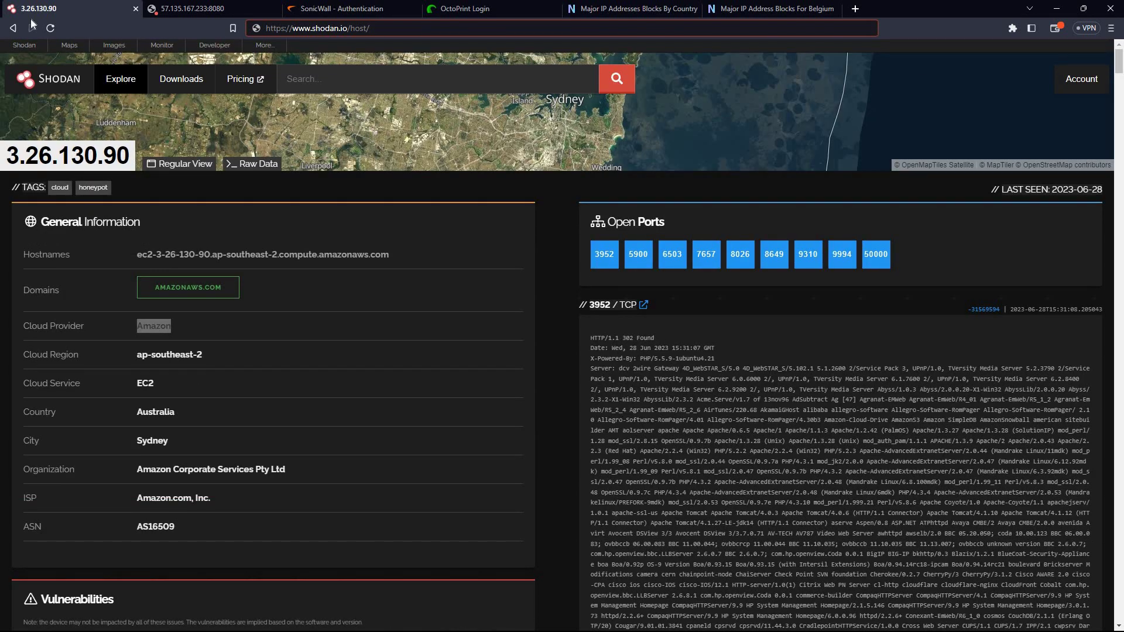
left_click(13, 27)
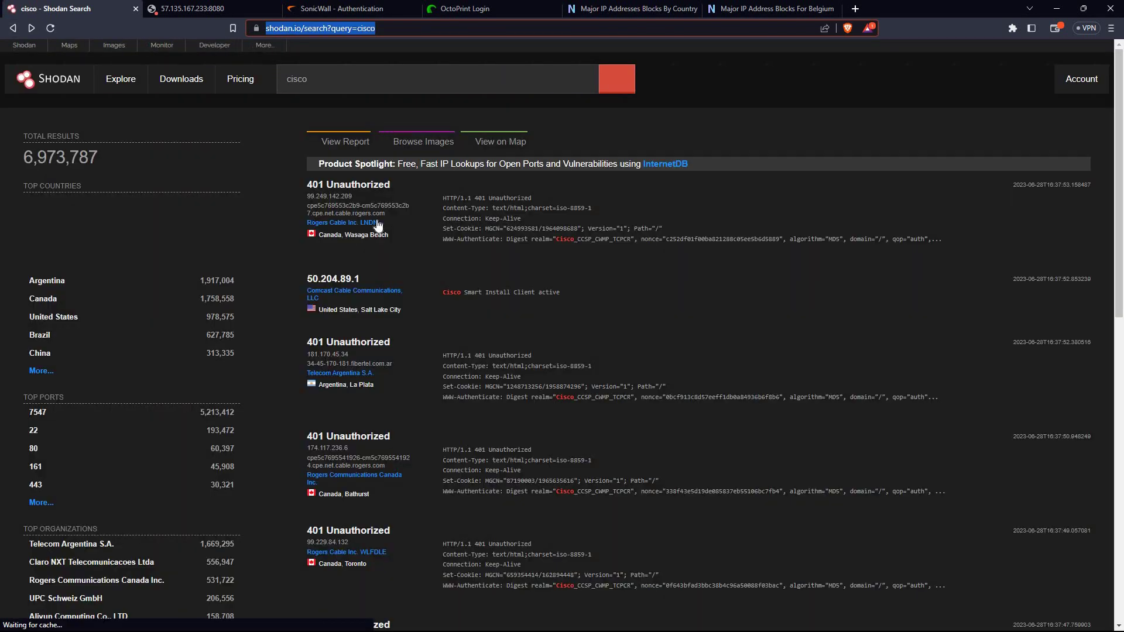
scroll(377, 226, "down", 3)
scroll(377, 225, "down", 9)
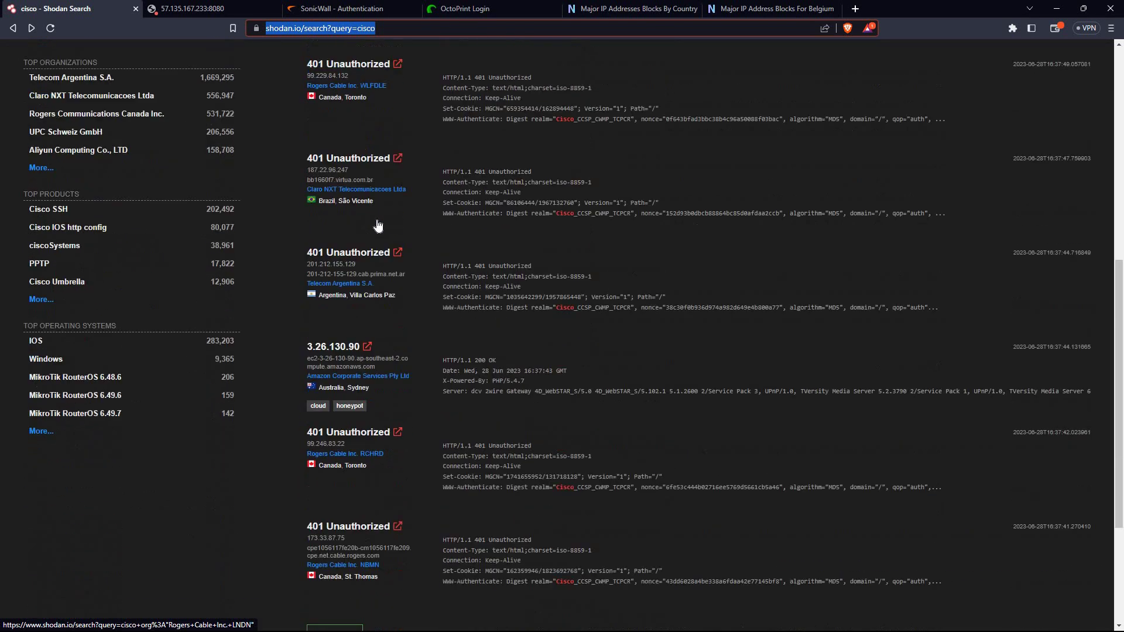
scroll(378, 225, "up", 12)
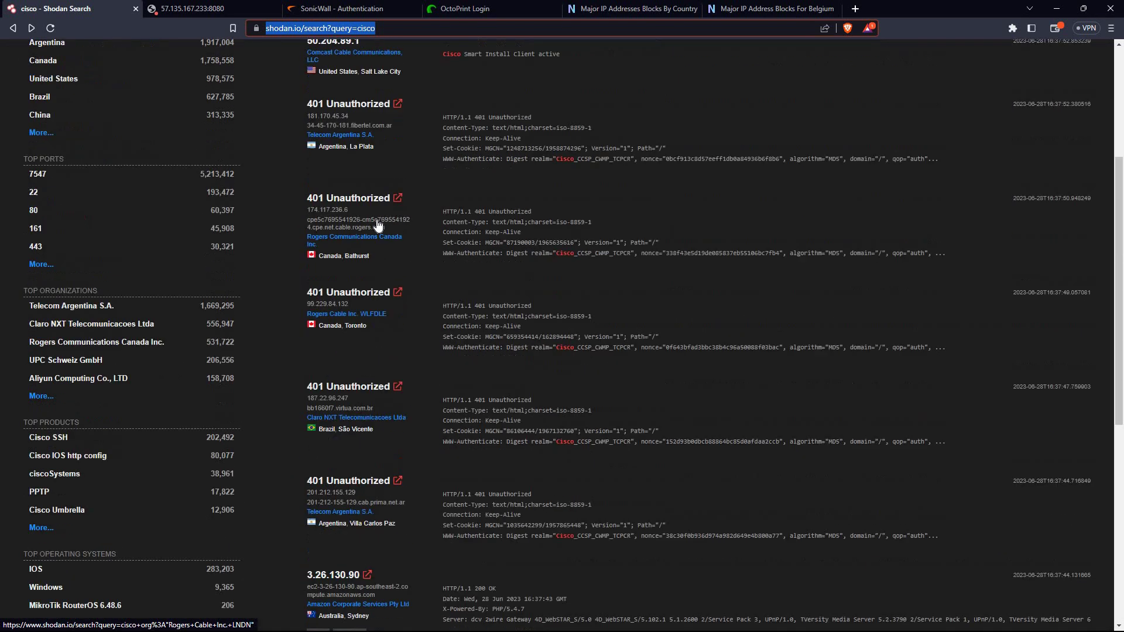
left_click(366, 188)
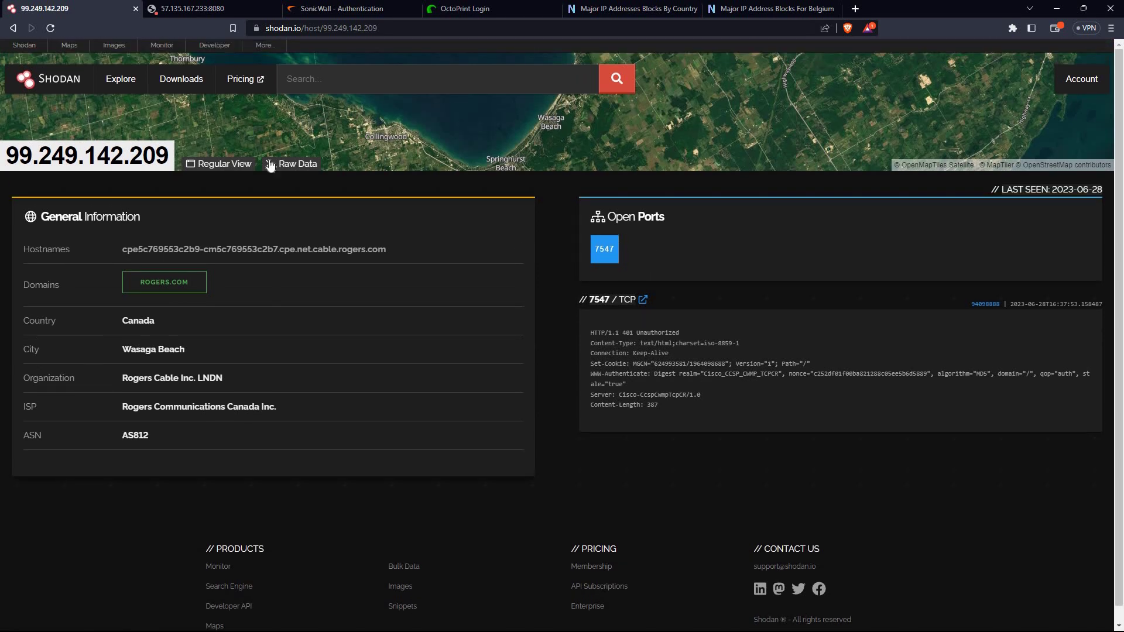
Return to the 6,973,787 cisco results and show the search box's past searches
left_click(13, 27)
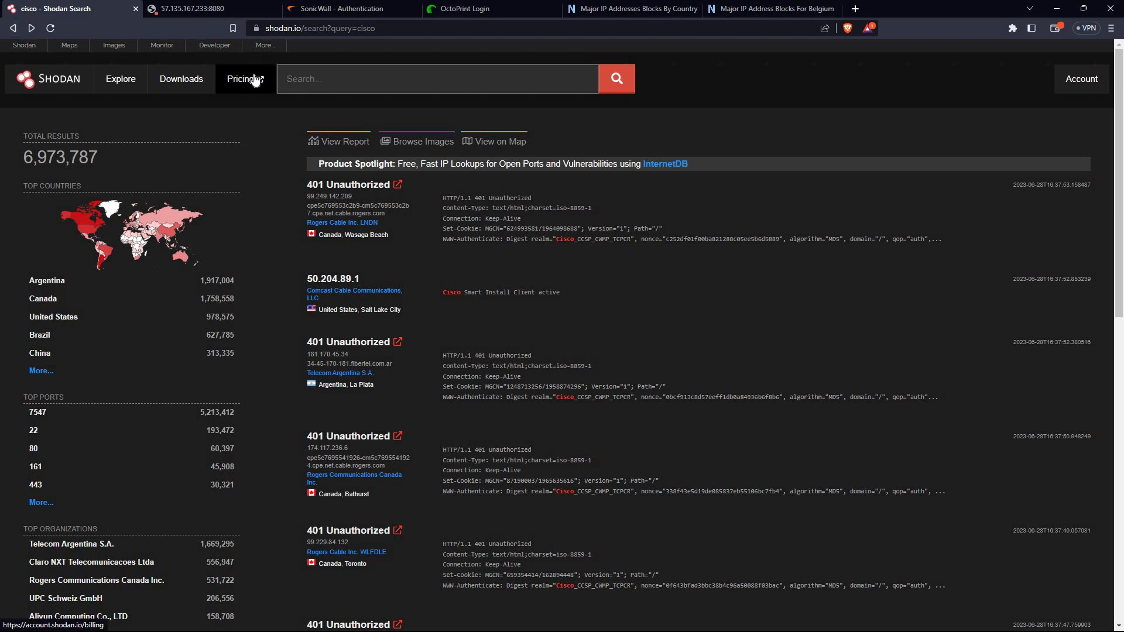
left_click(334, 83)
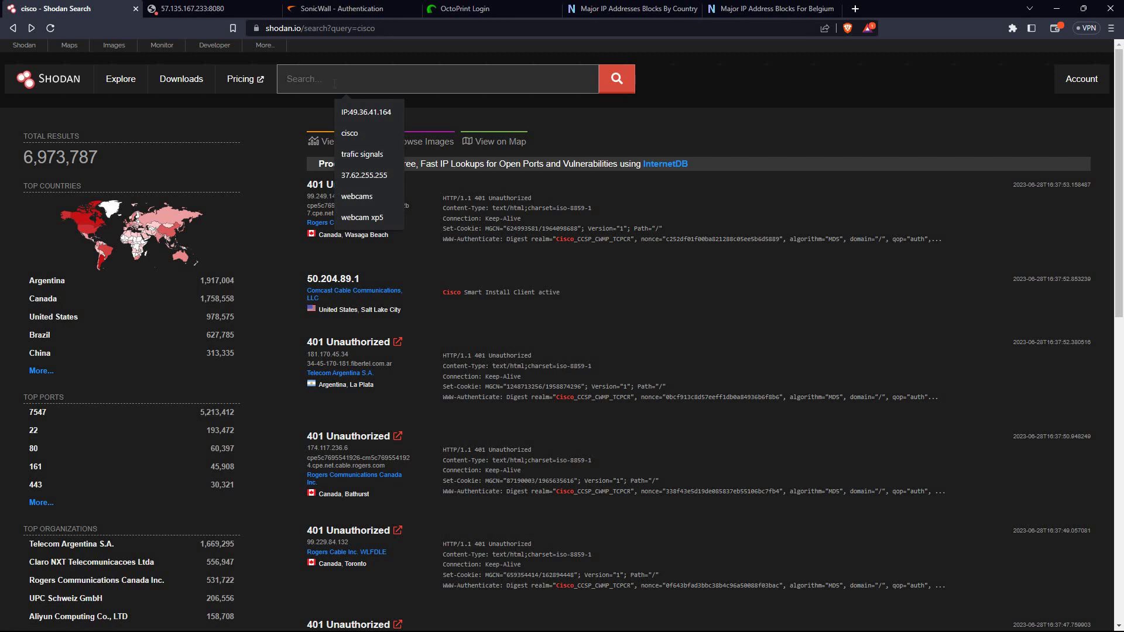
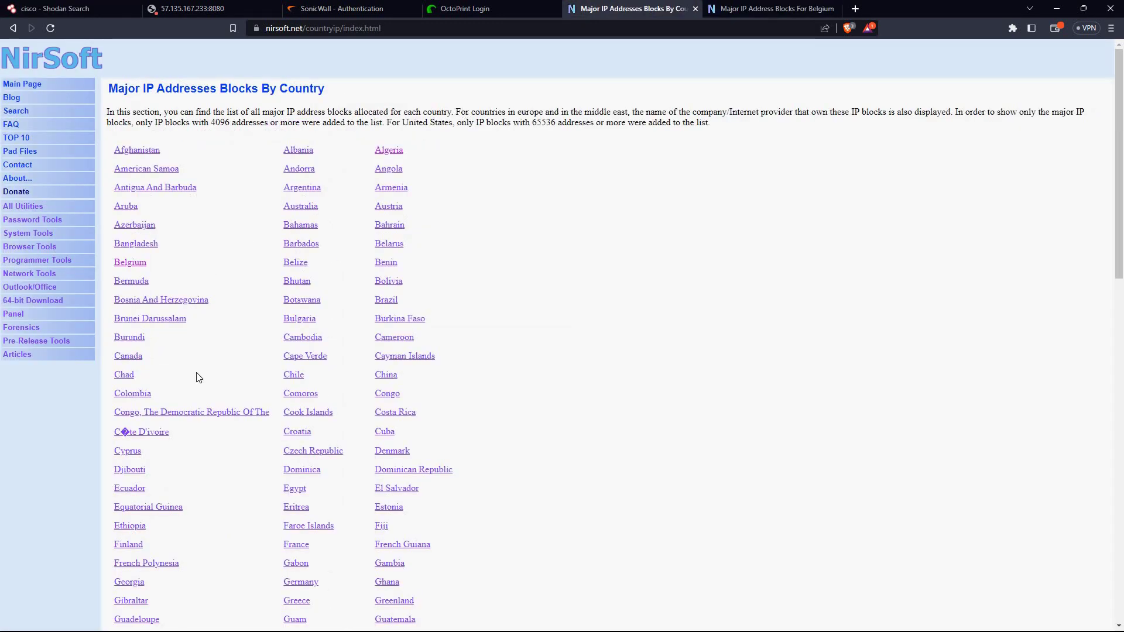
Scroll down NirSoft's alphabetical country list and open the India IP blocks link
scroll(181, 420, "down", 1)
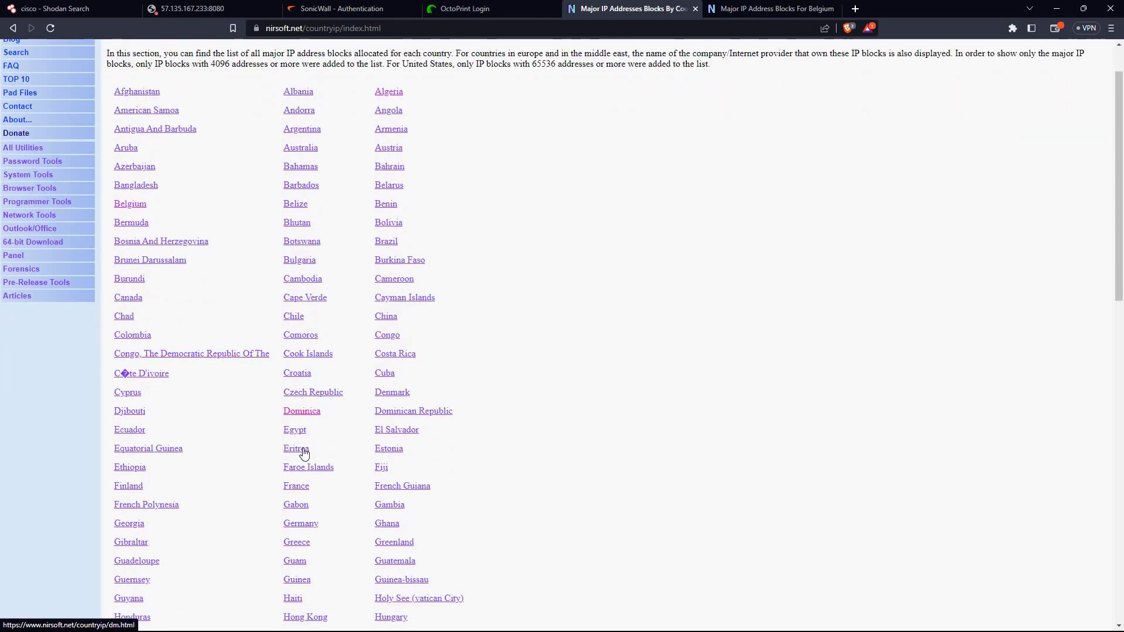
scroll(289, 452, "down", 3)
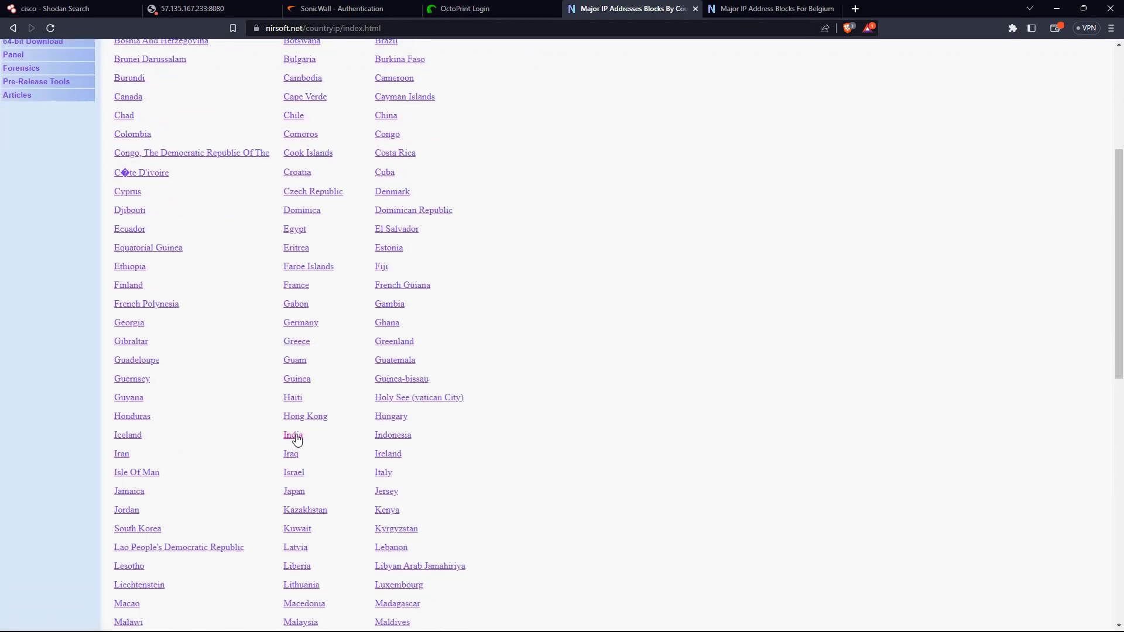
left_click(293, 436)
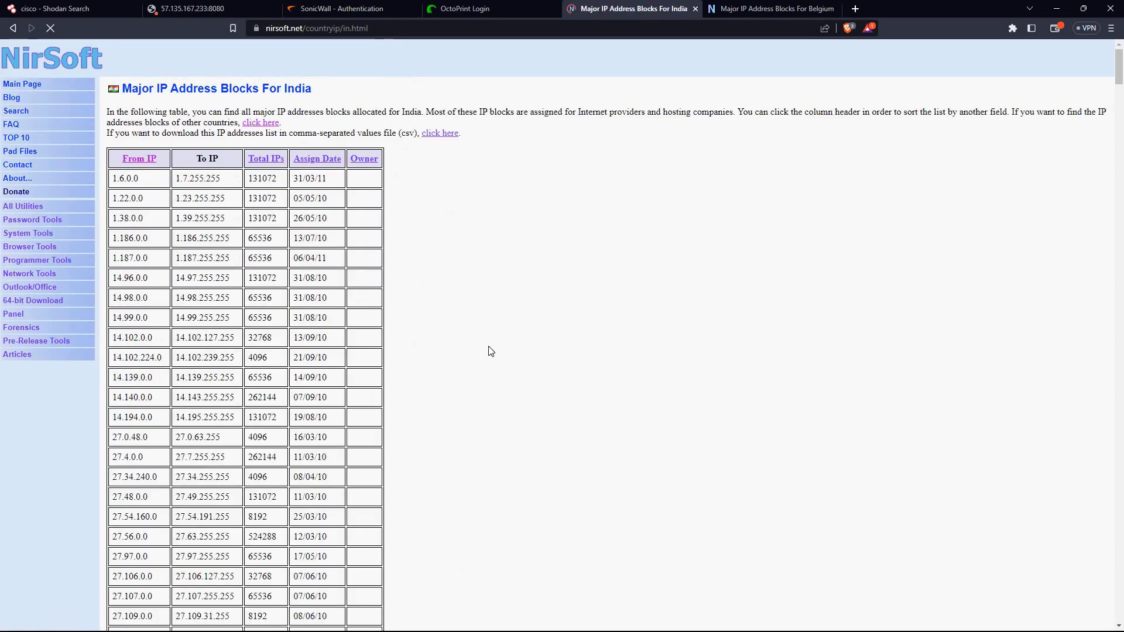
Select India's block start address 27.107.0.0 and return to the Shodan 'cisco' results tab
left_click_drag(100, 368, 170, 360)
left_click(170, 360)
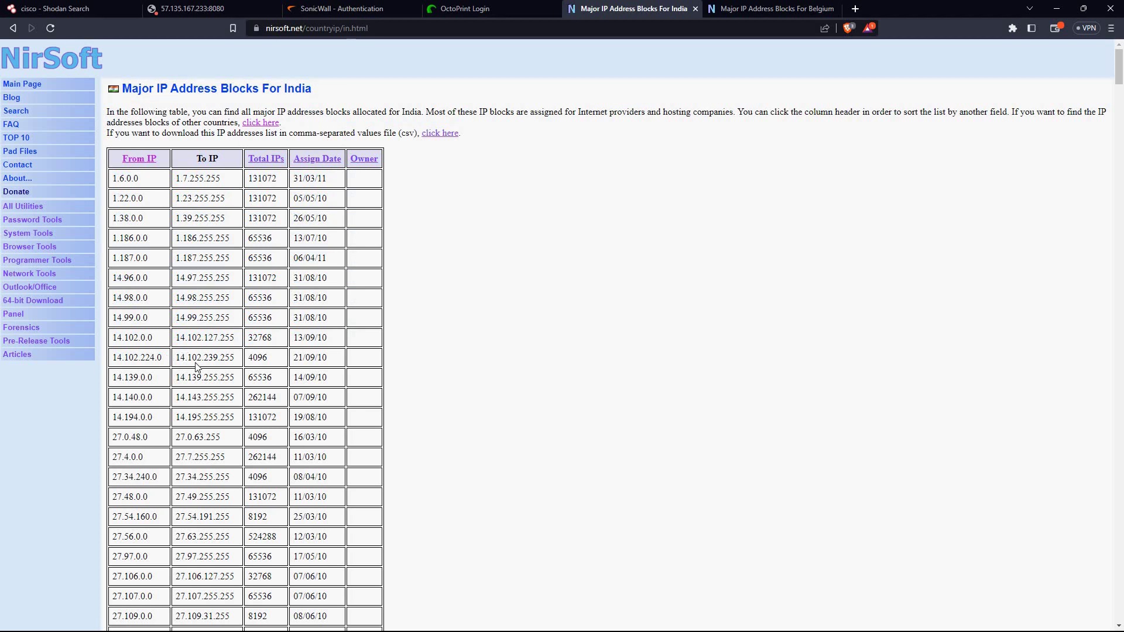
scroll(162, 342, "down", 4)
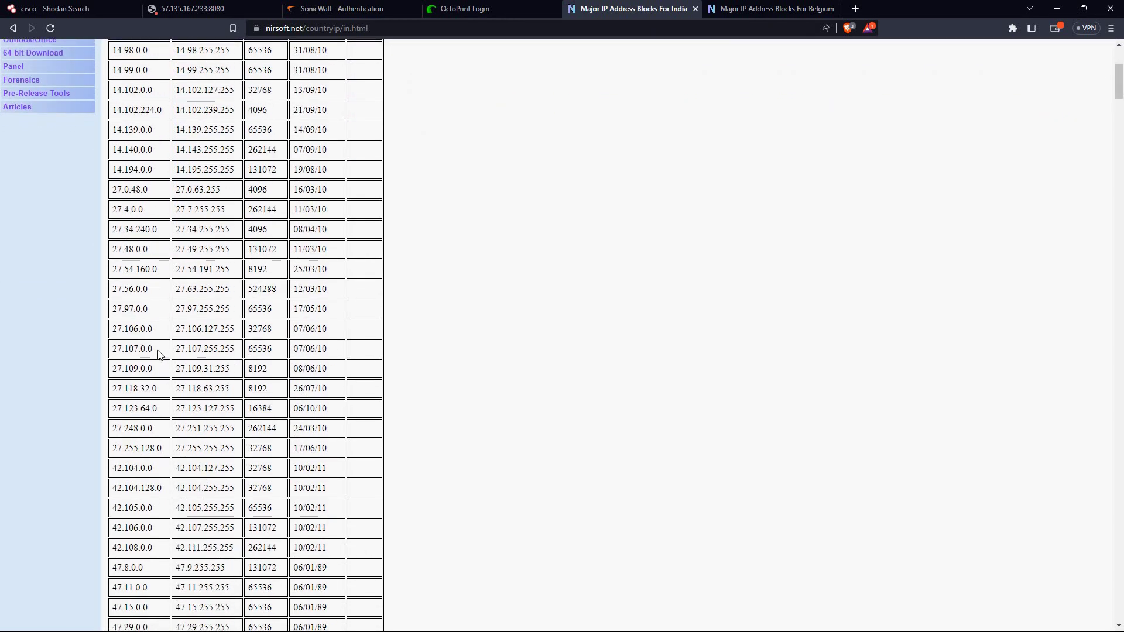
left_click_drag(153, 349, 112, 354)
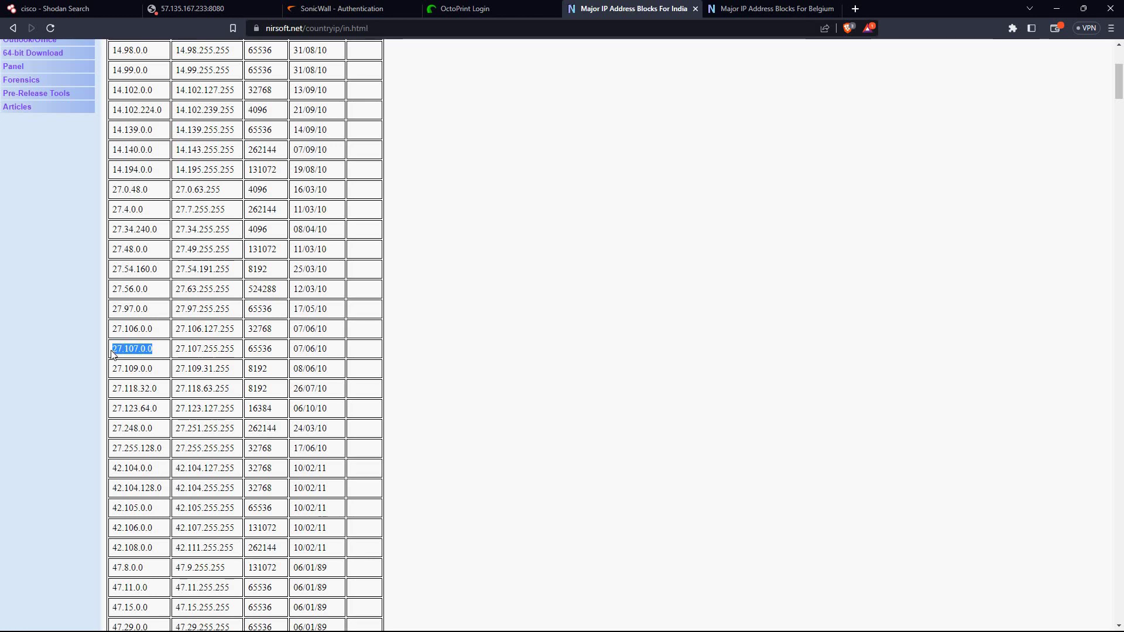
left_click(56, 8)
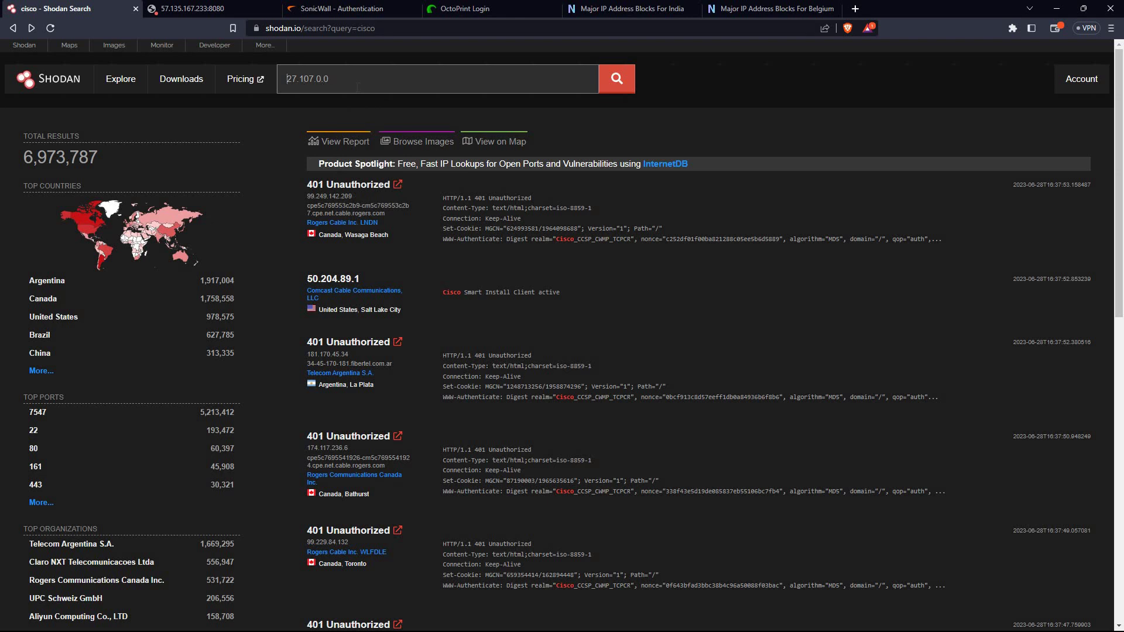
Add the keyword 'cam' in front of the IP range 27.107.0.0 in the Shodan search box
key("Home")
type("cam")
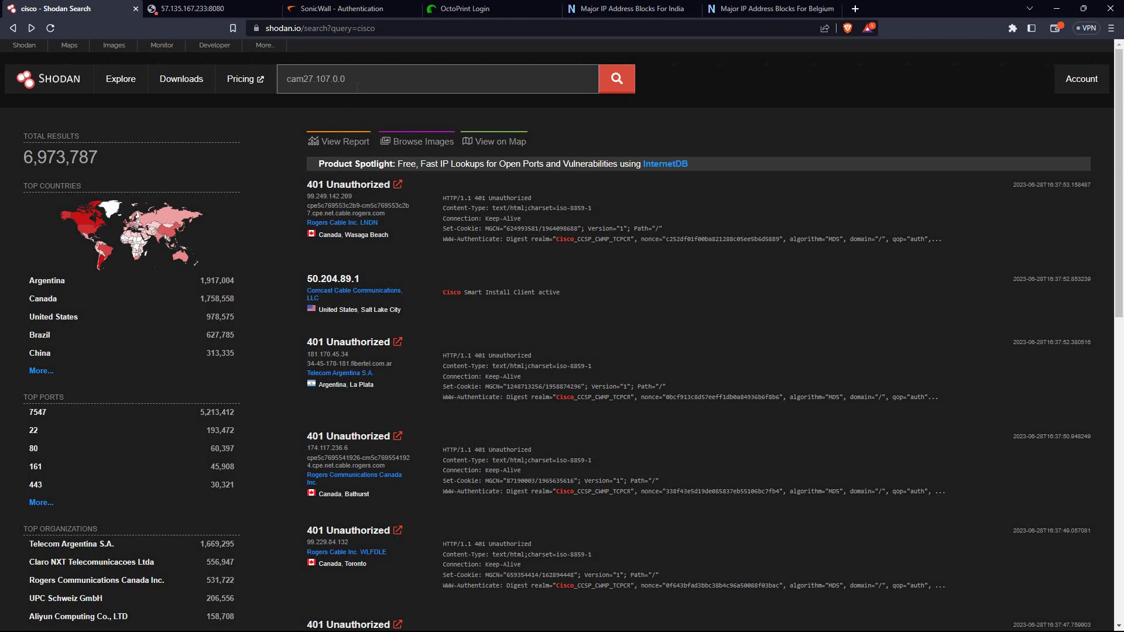
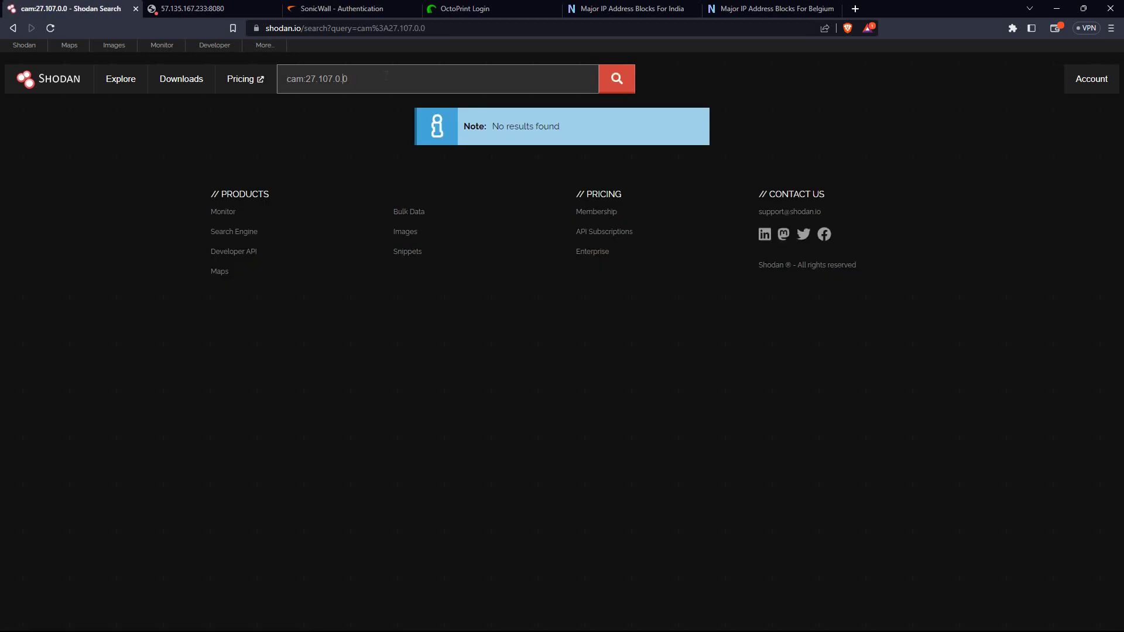
Search Shodan for cisco:27.107.0.0 in place of the cam query
key("BackSpace")
key("BackSpace")
key("BackSpace")
key("BackSpace")
type("cisco:")
key("Return")
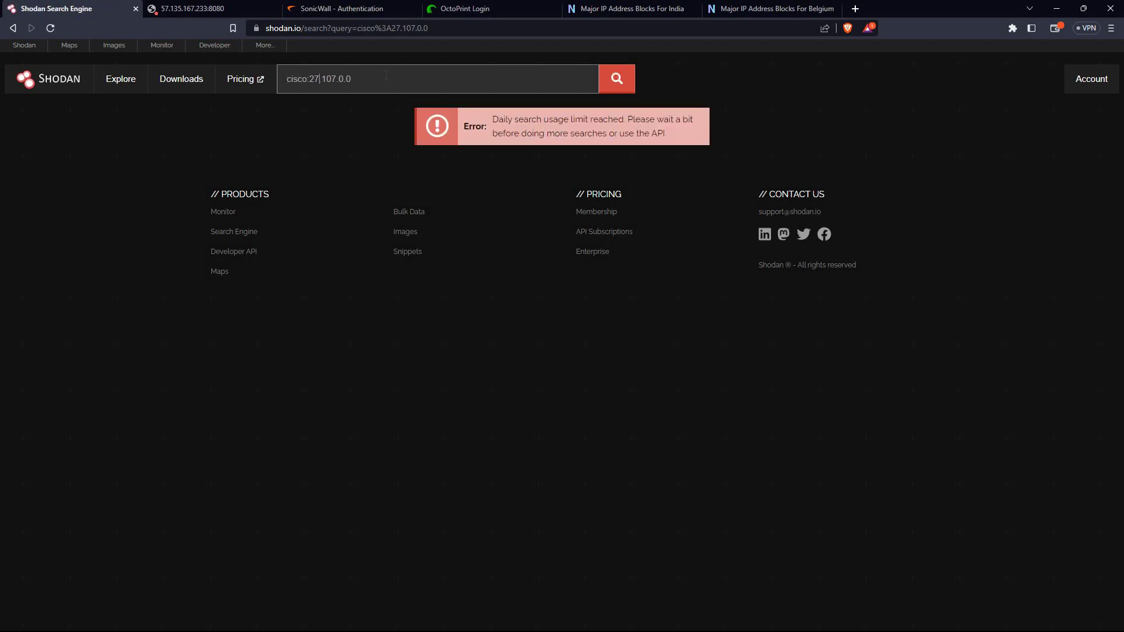
Search plain 27.107.0.0 without the cisco prefix, then clear the search box
key("Left")
key("BackSpace")
key("BackSpace")
key("BackSpace")
key("BackSpace")
key("BackSpace")
key("BackSpace")
key("Return")
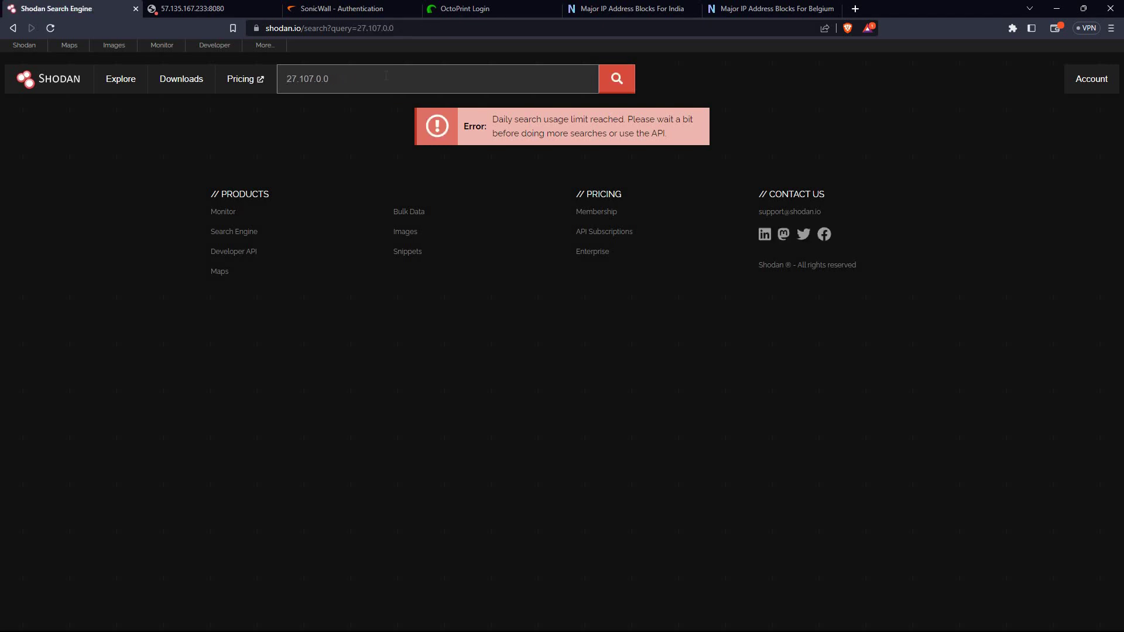
key("ctrl+a")
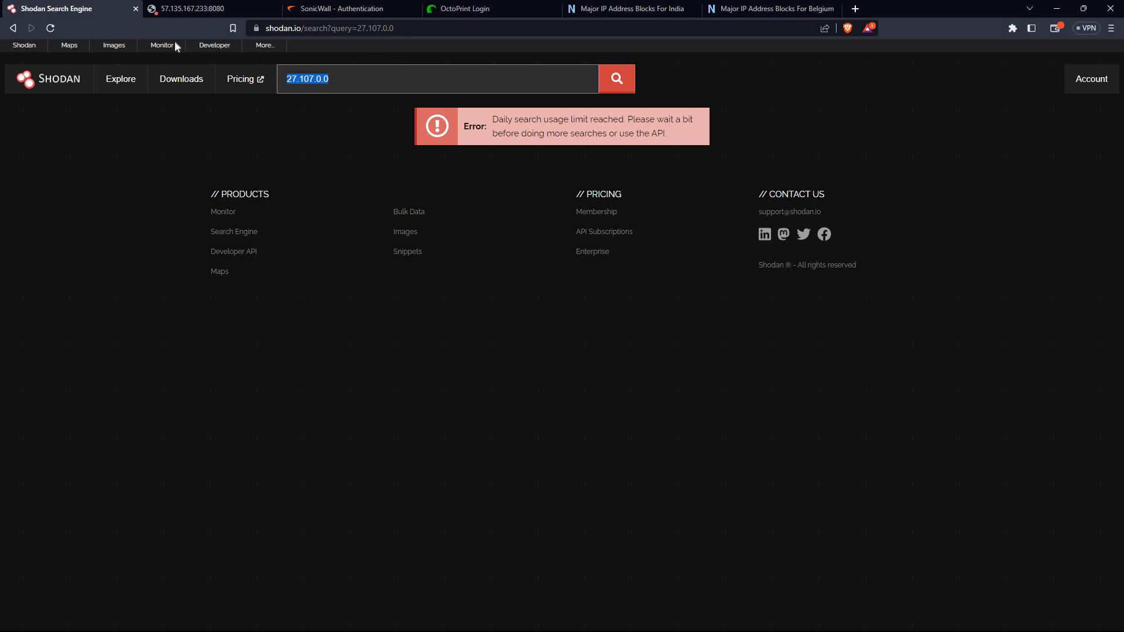
key("BackSpace")
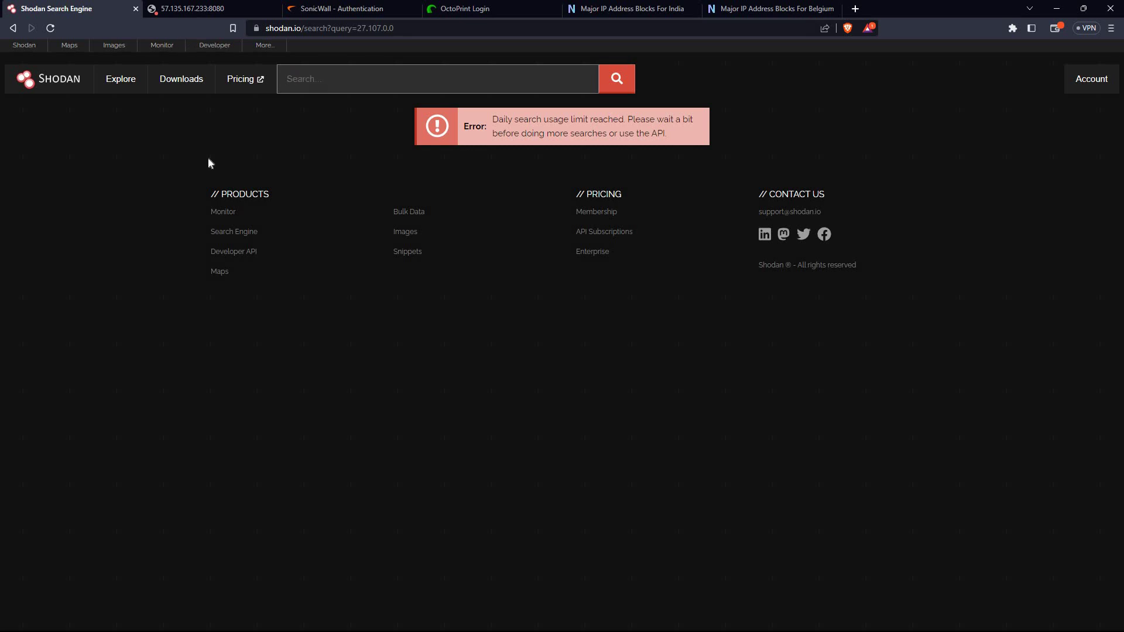
Search Shodan for 'apache', then view the Account overview page
left_click(353, 78)
type("apache")
key("Return")
left_click(1104, 81)
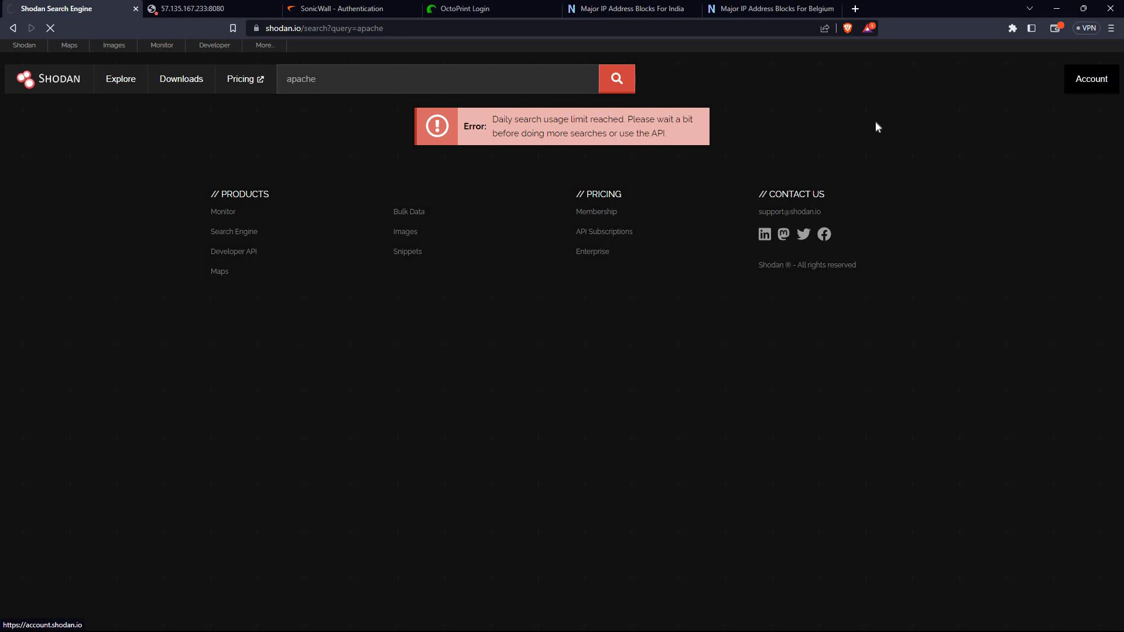
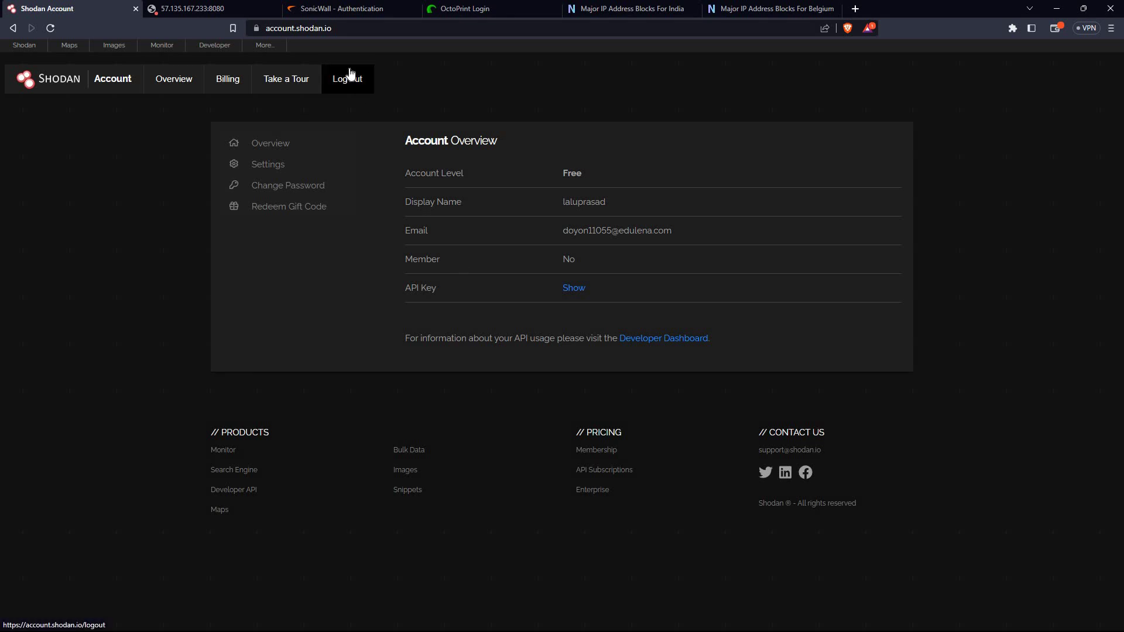
Log out of Shodan and begin typing the other account's username into the login page's Username field
left_click(351, 73)
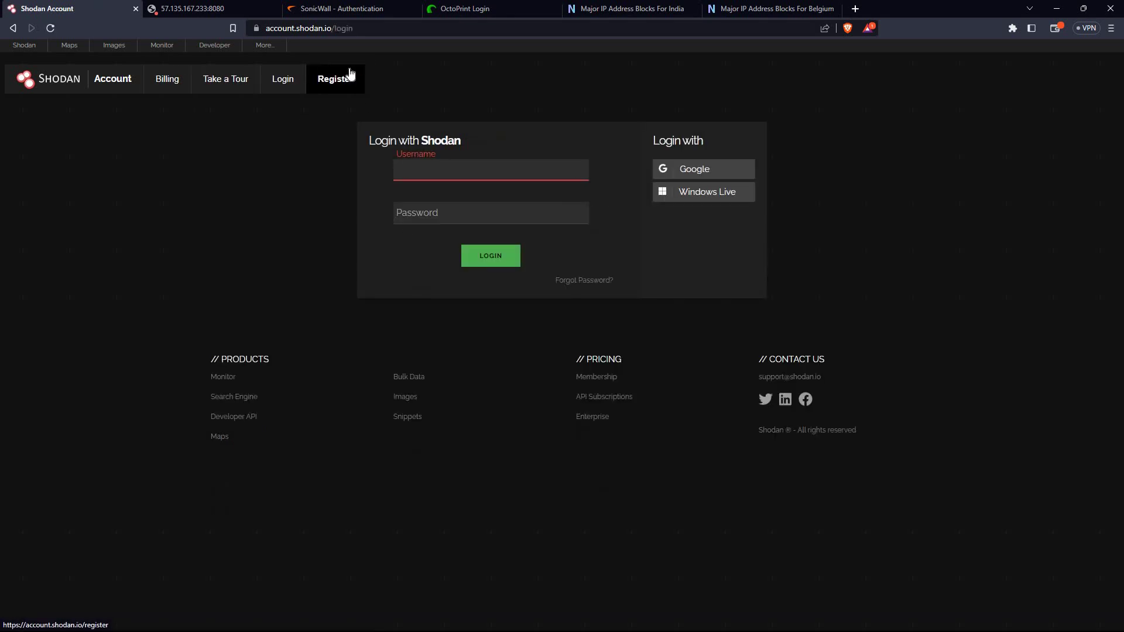
left_click(351, 73)
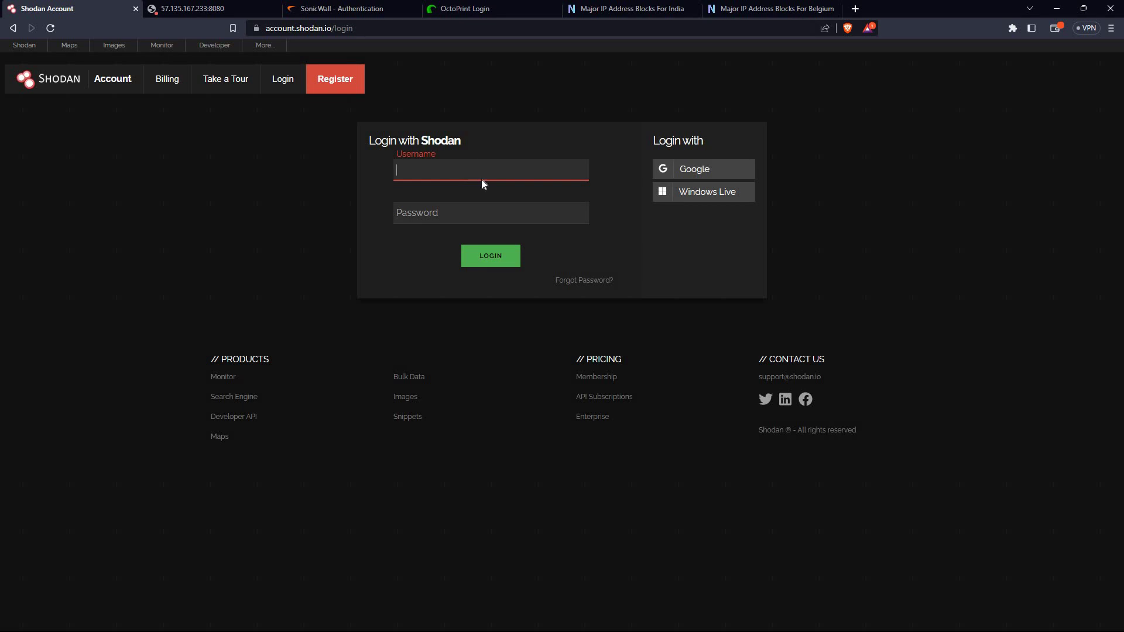
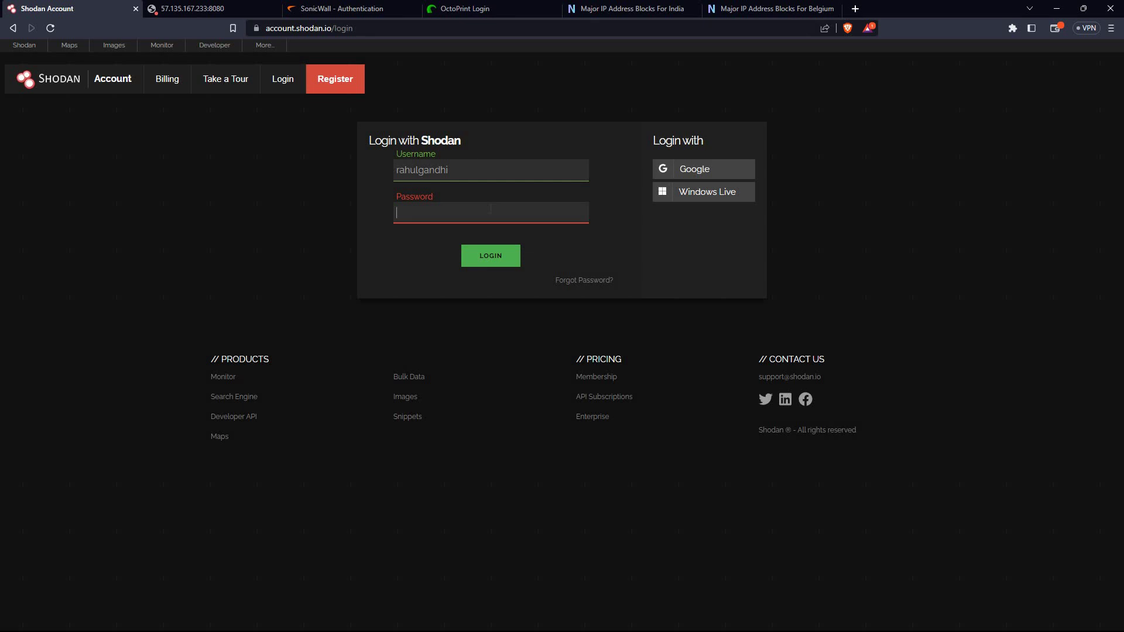
Log in with the account password, then return to the shodan.io home page
type("p")
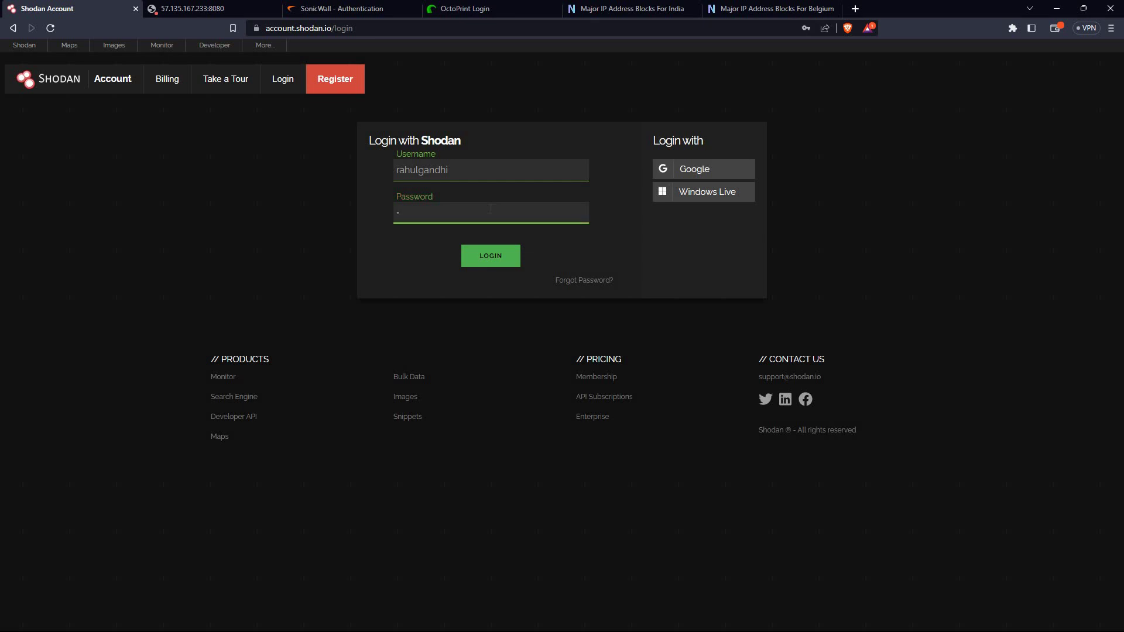
type("assword")
left_click(491, 257)
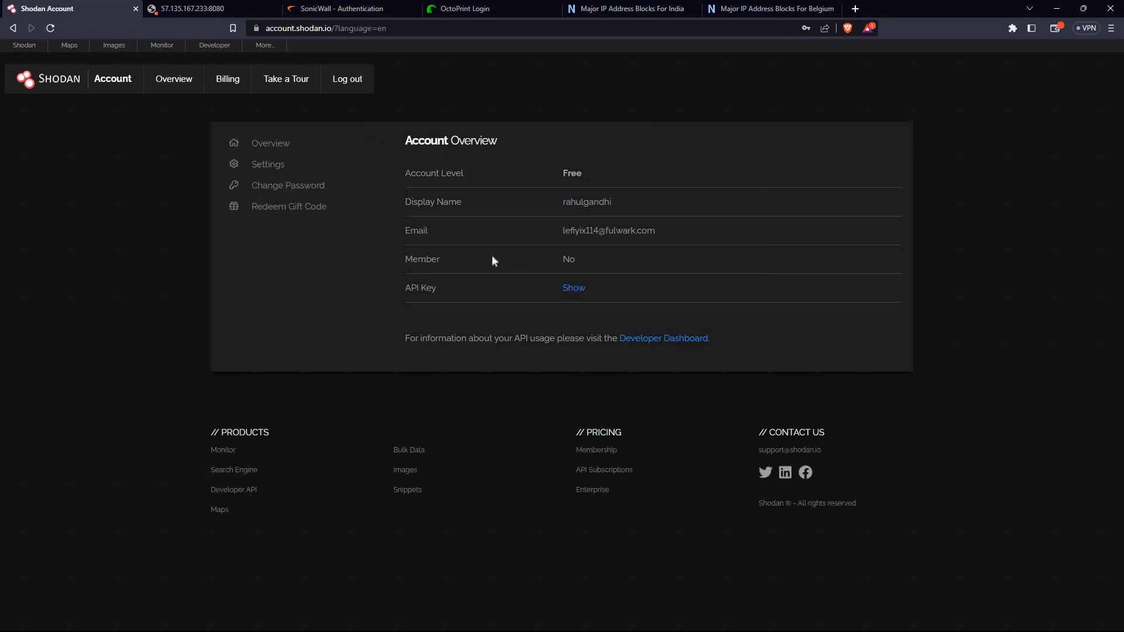
left_click(29, 47)
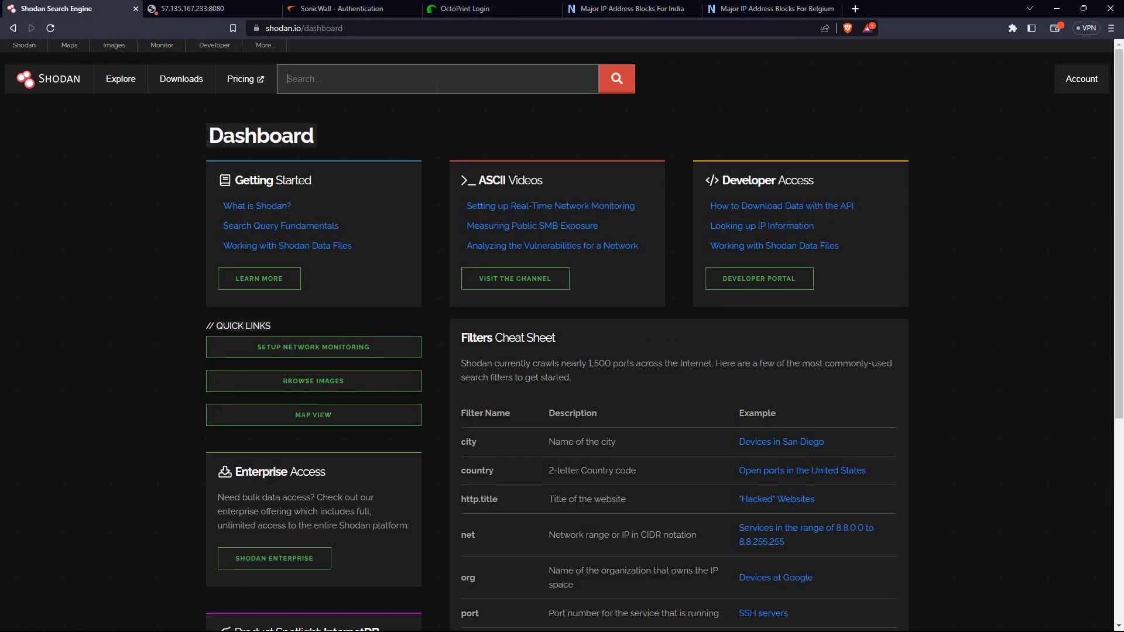
Search Shodan for 'apache' and highlight the second result's Apache/2.4.6 (centos) server line
left_click(437, 85)
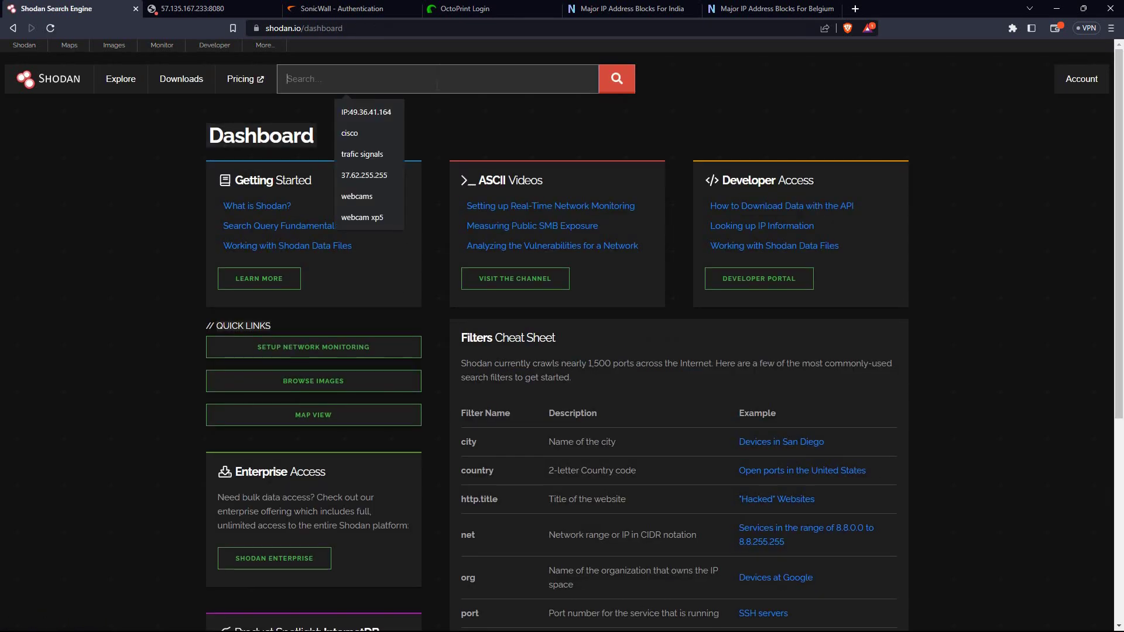
type("apac")
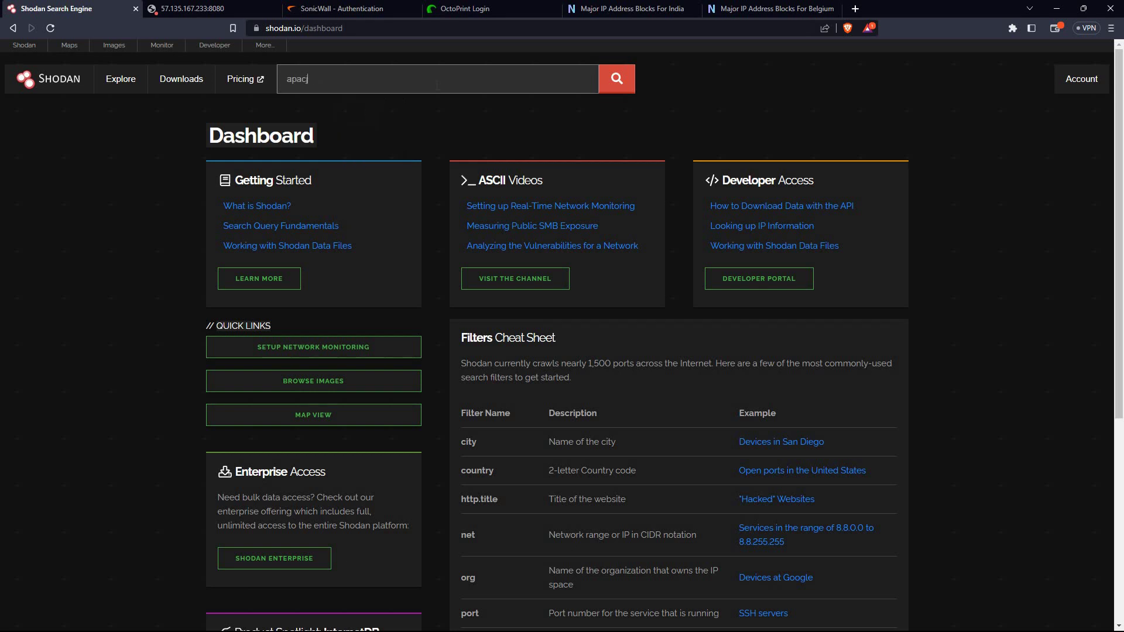
key("BackSpace")
key("BackSpace")
key("BackSpace")
key("BackSpace")
type("ac")
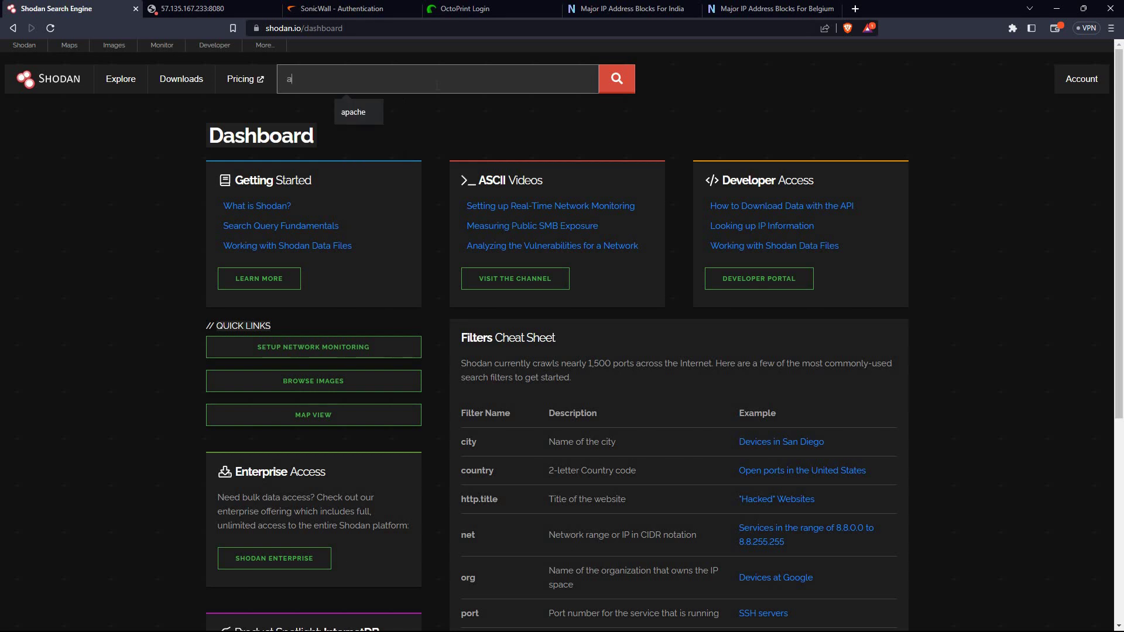
key("BackSpace")
key("BackSpace")
type("apache")
key("Return")
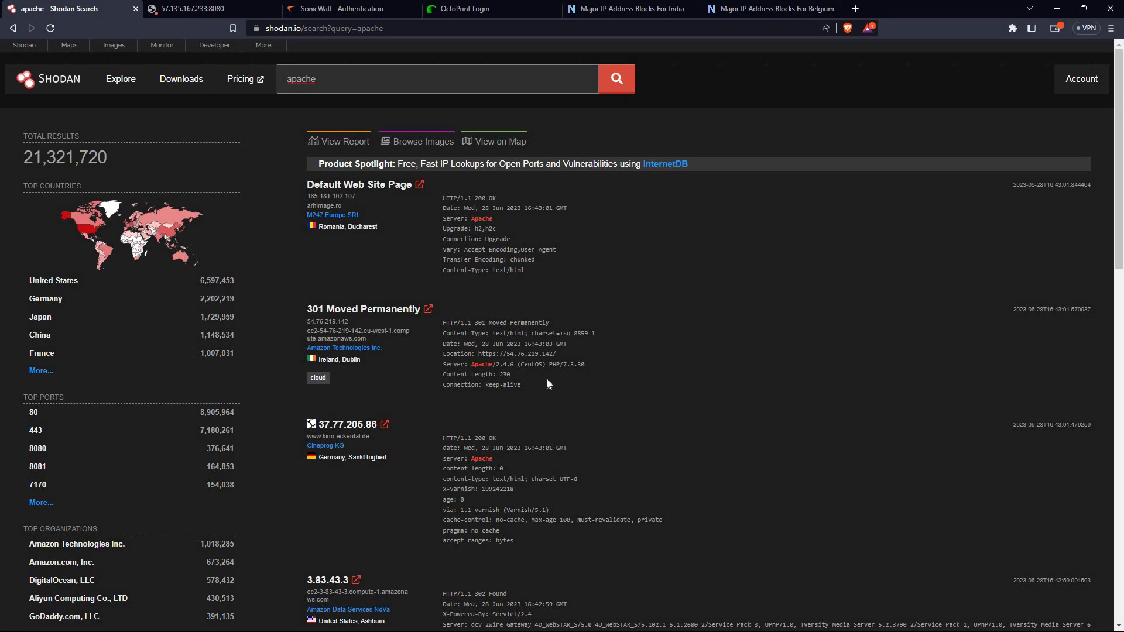
left_click_drag(517, 365, 546, 366)
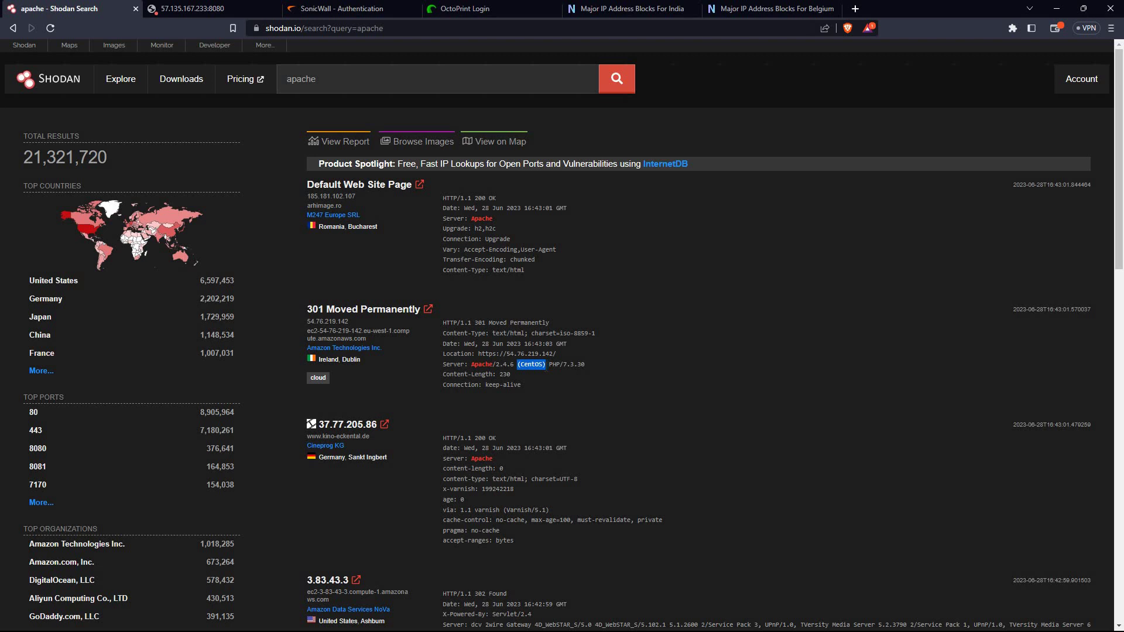
left_click_drag(585, 365, 449, 366)
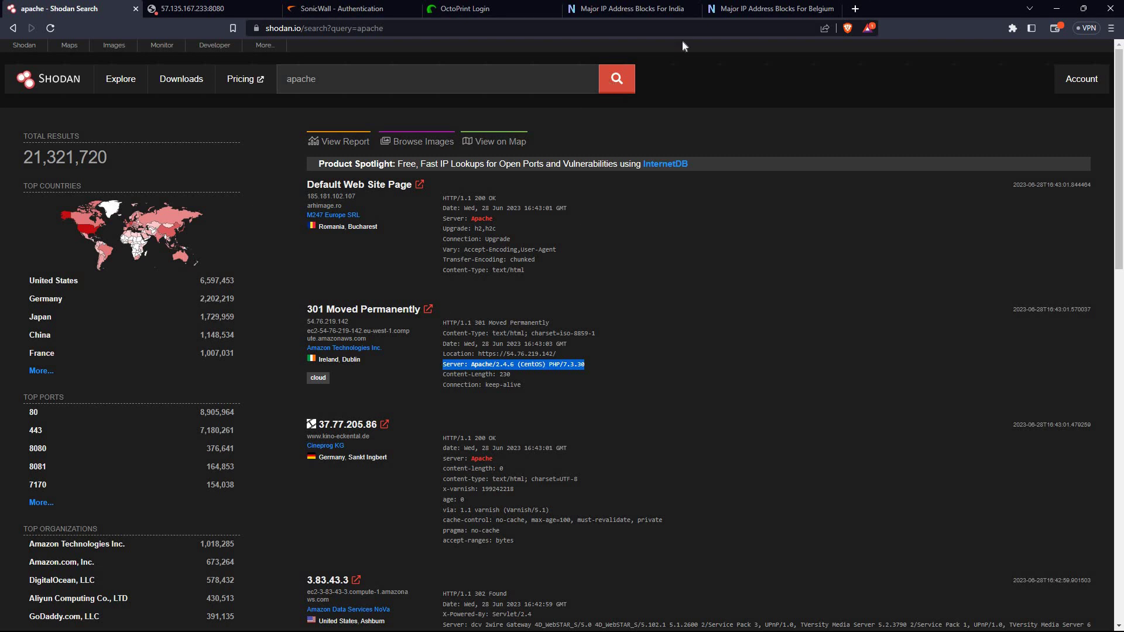
Search for 'iis server' with Brave Search in a new tab
key("ctrl+t")
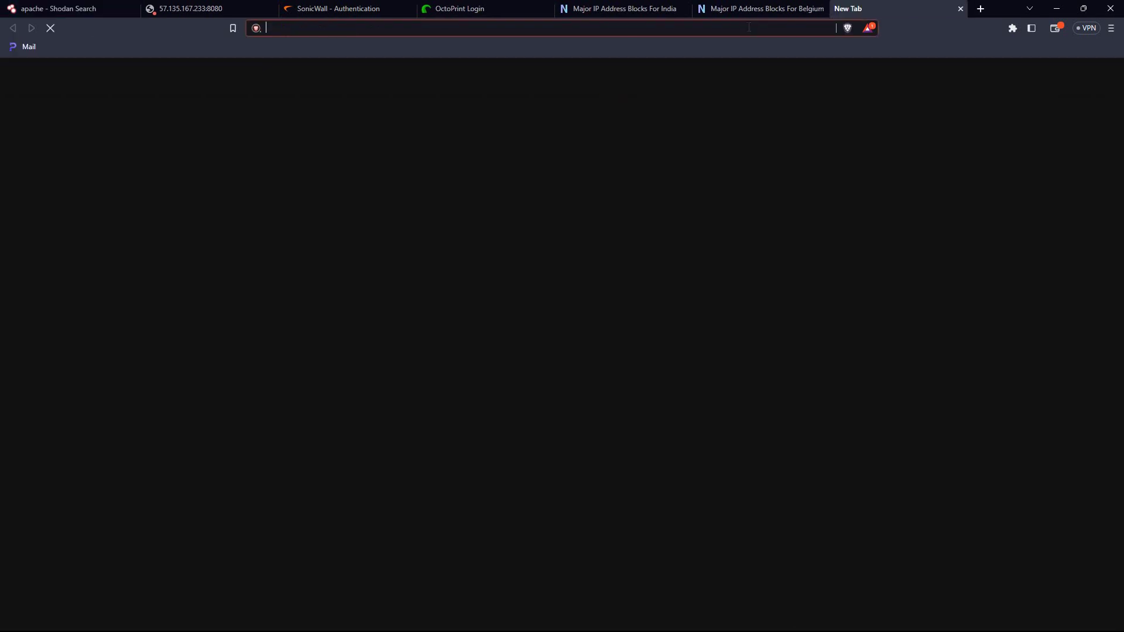
type("iis ")
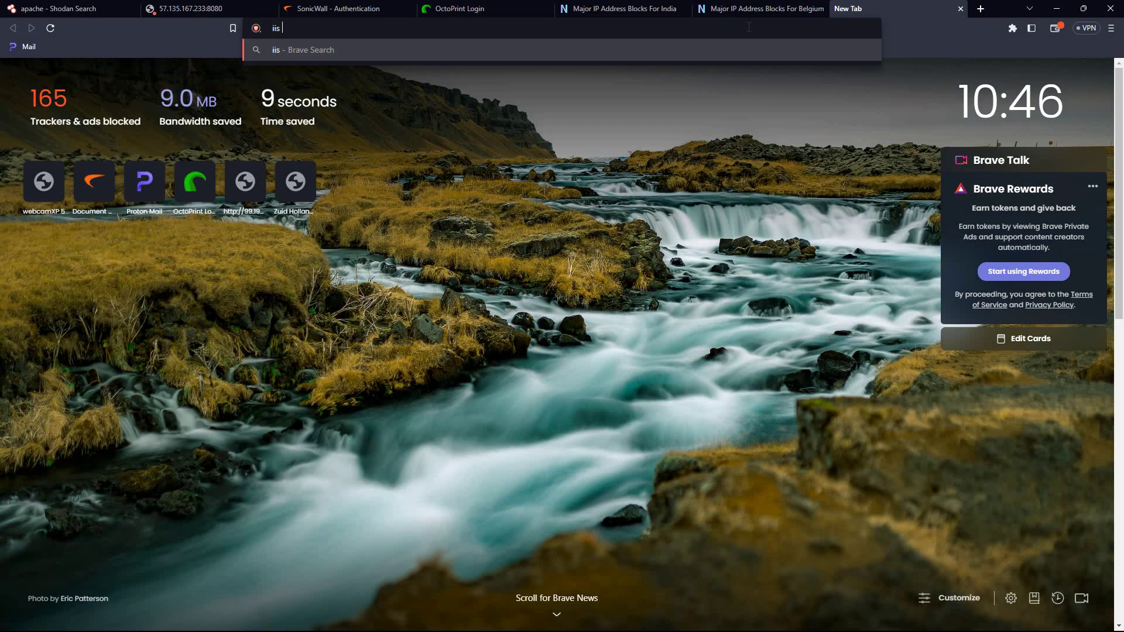
type("ser")
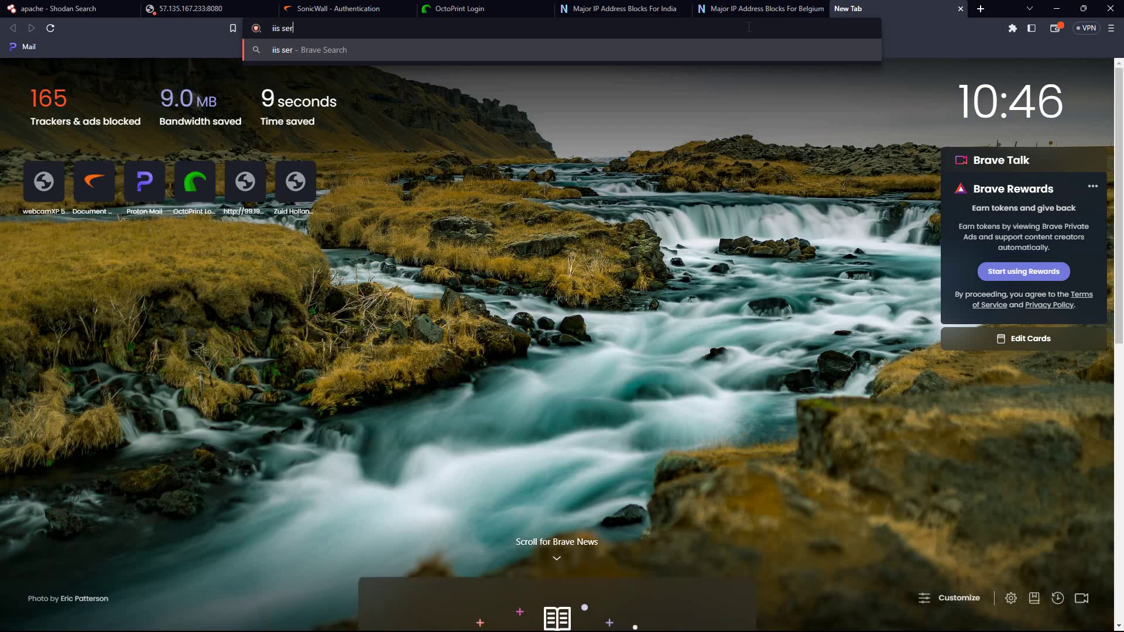
type("ver")
key("Return")
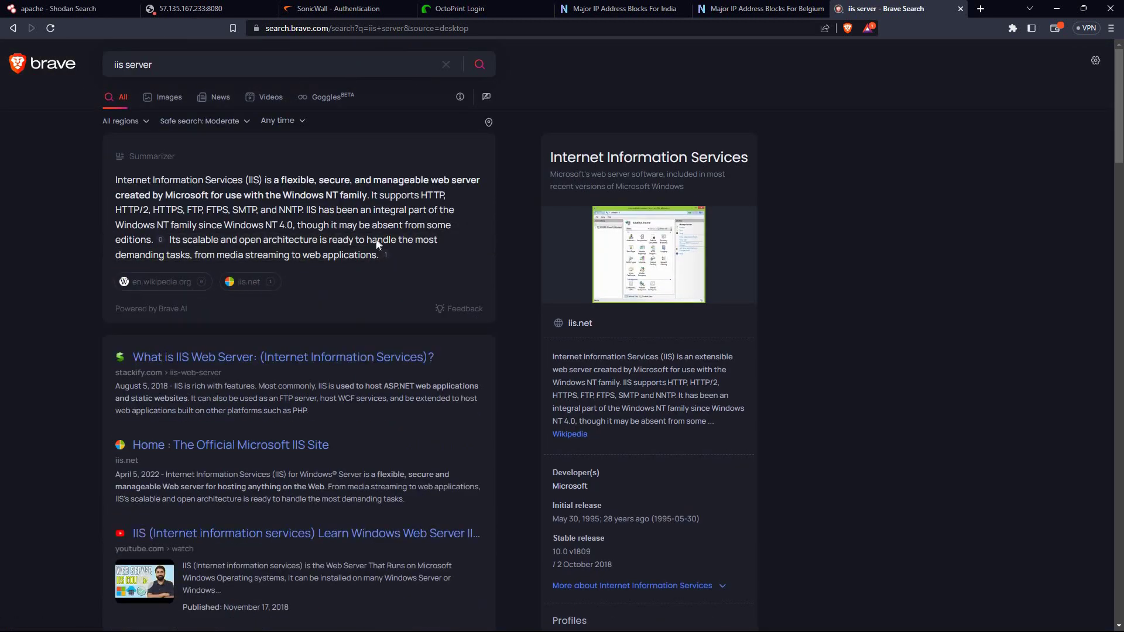
Read the IIS summary paragraph, then switch to the image results
left_click_drag(167, 240, 117, 177)
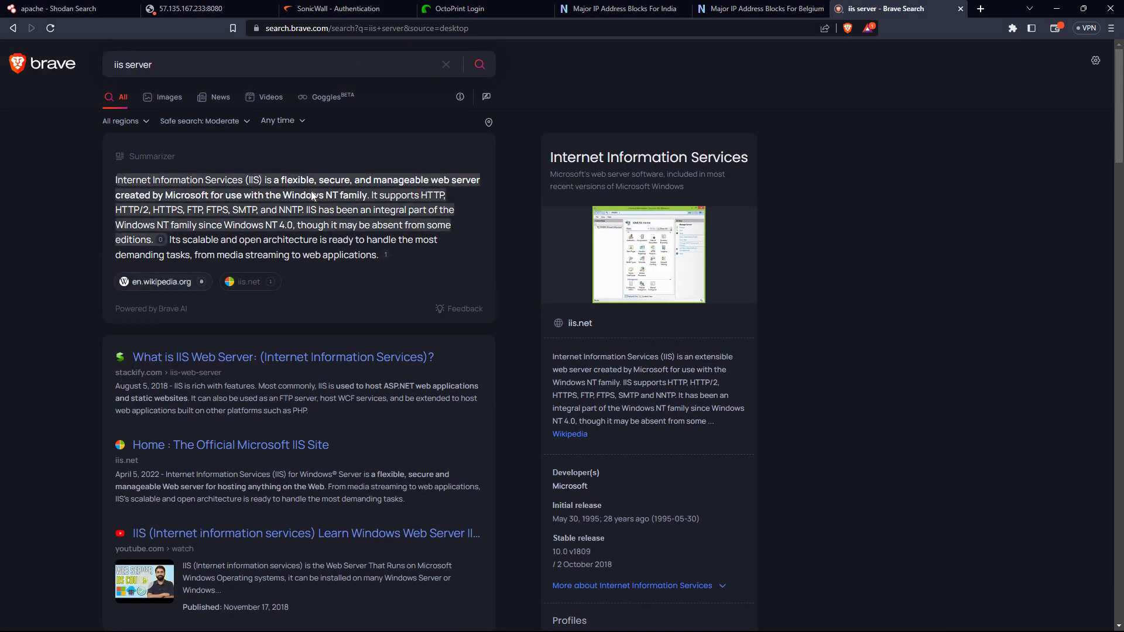
left_click(456, 201)
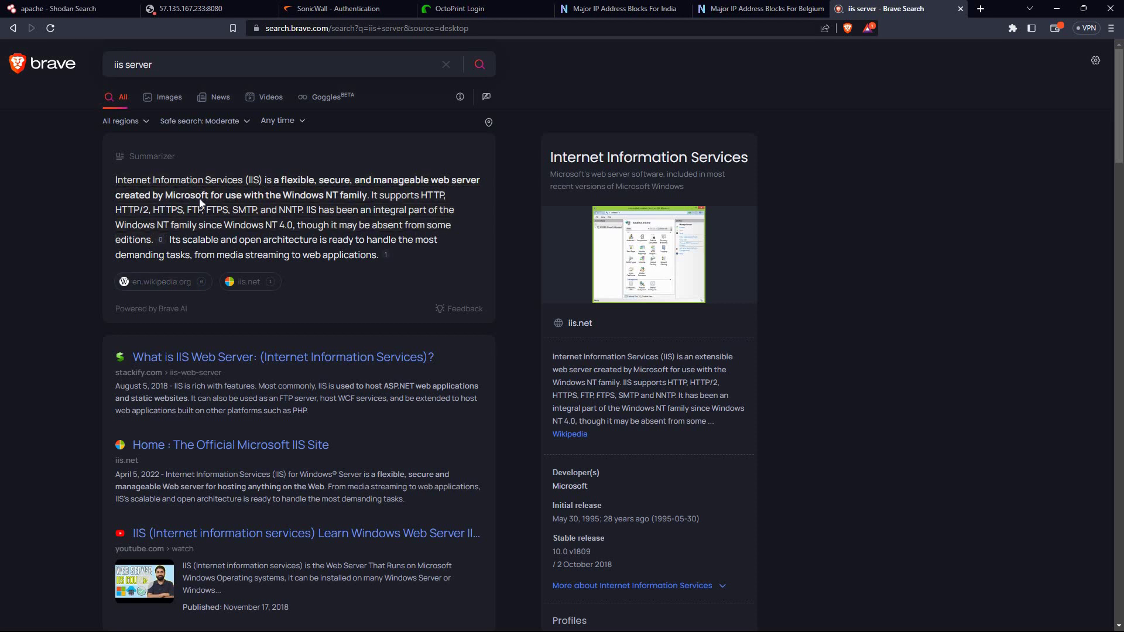
triple_click(457, 202)
left_click(453, 268)
right_click(627, 211)
left_click(617, 240)
left_click(176, 100)
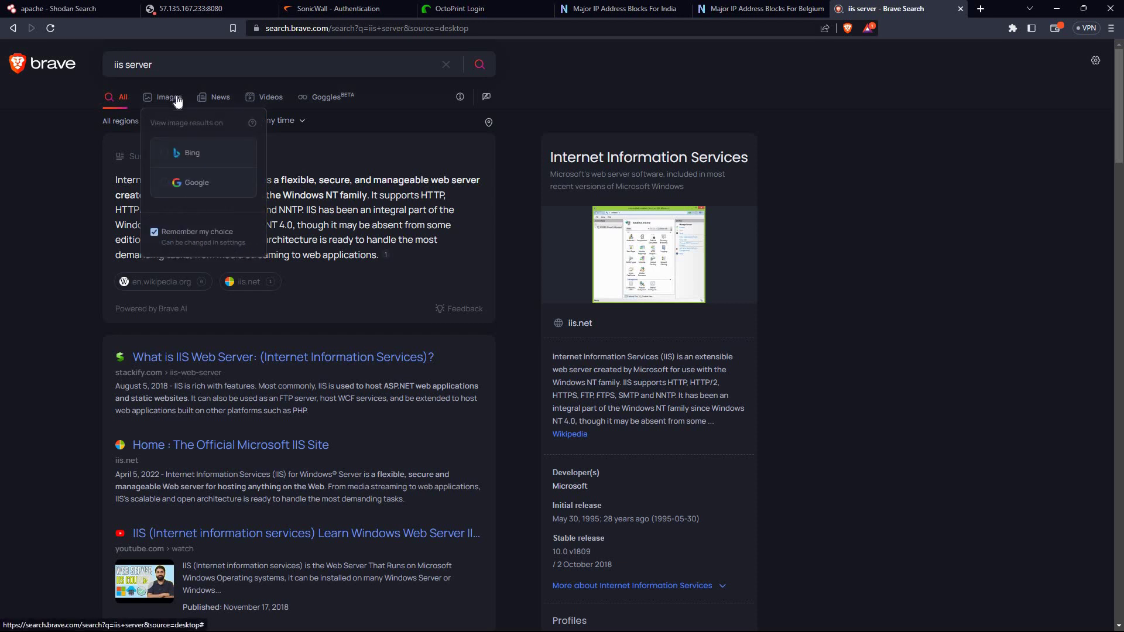
Open the first Bing image result, the comparitech.com IIS Manager screenshot, at full size
left_click(192, 158)
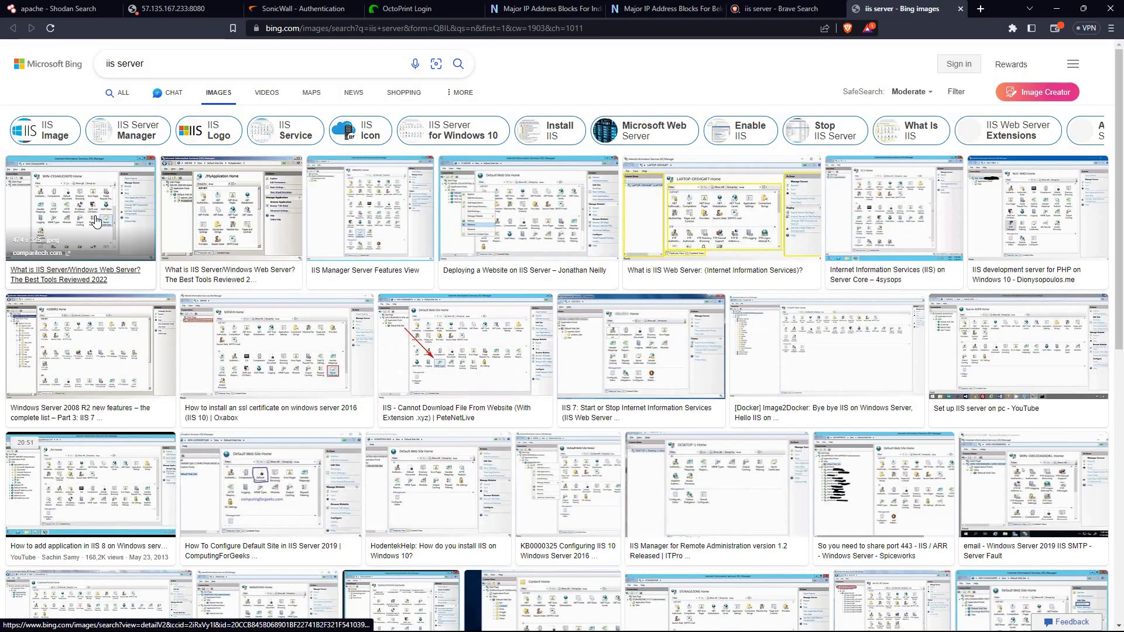
left_click(95, 215)
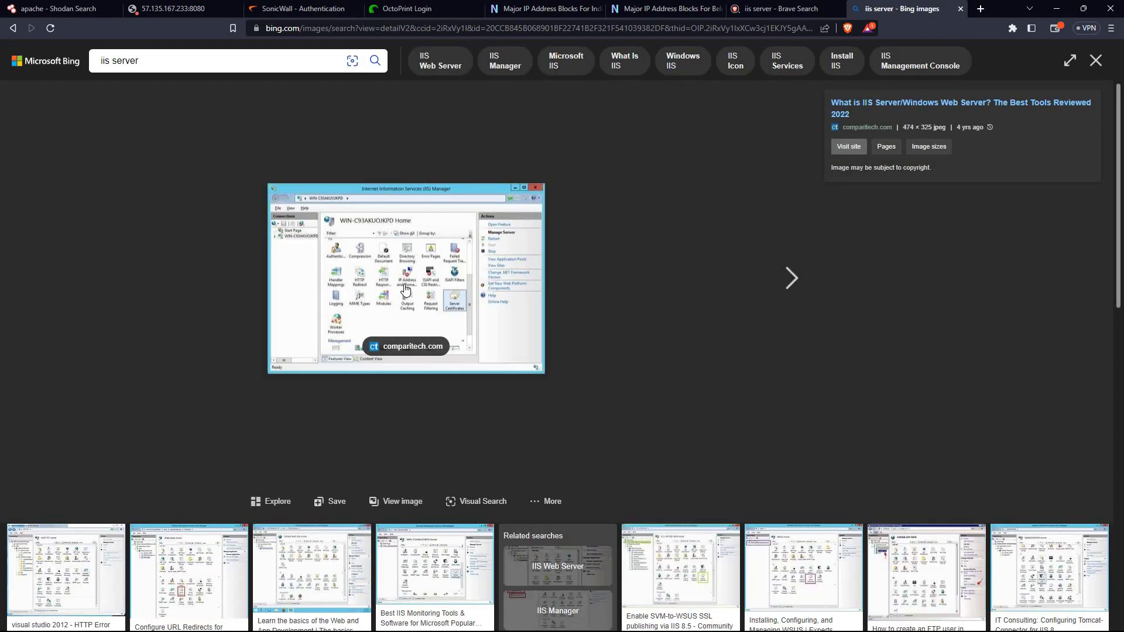
left_click(405, 289)
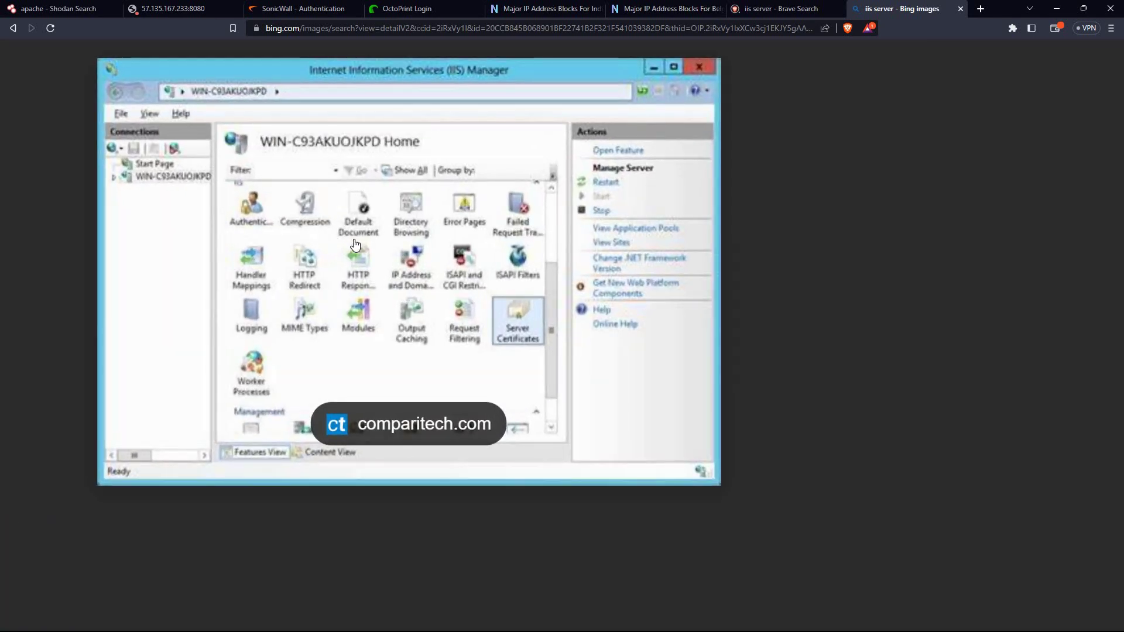
scroll(354, 243, "up", 1)
scroll(474, 297, "up", 1)
scroll(474, 297, "up", 1)
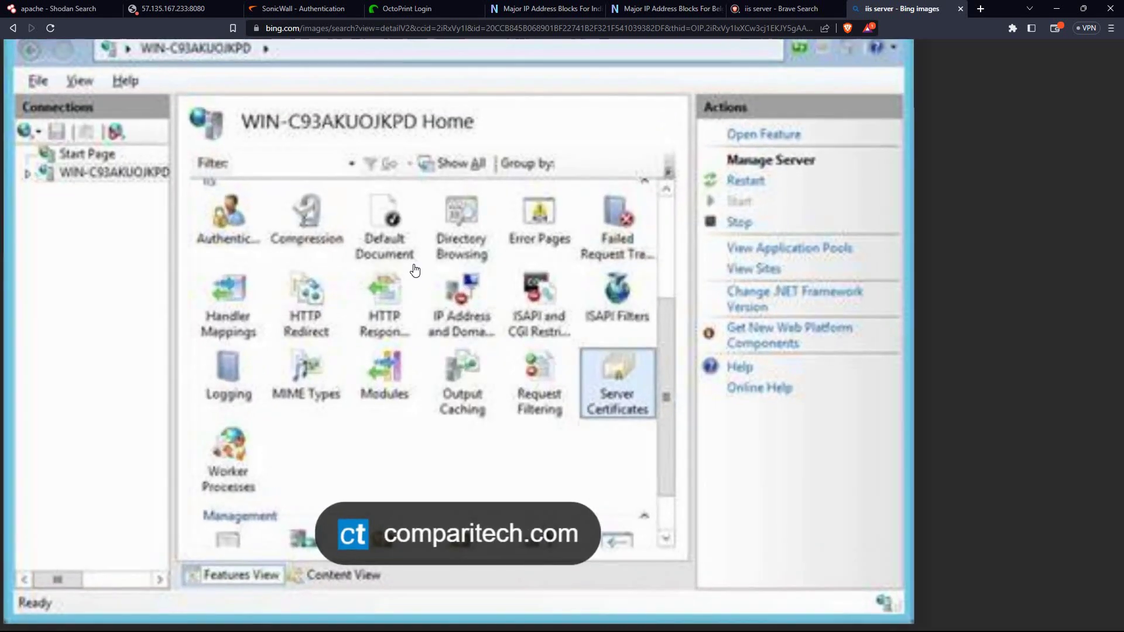